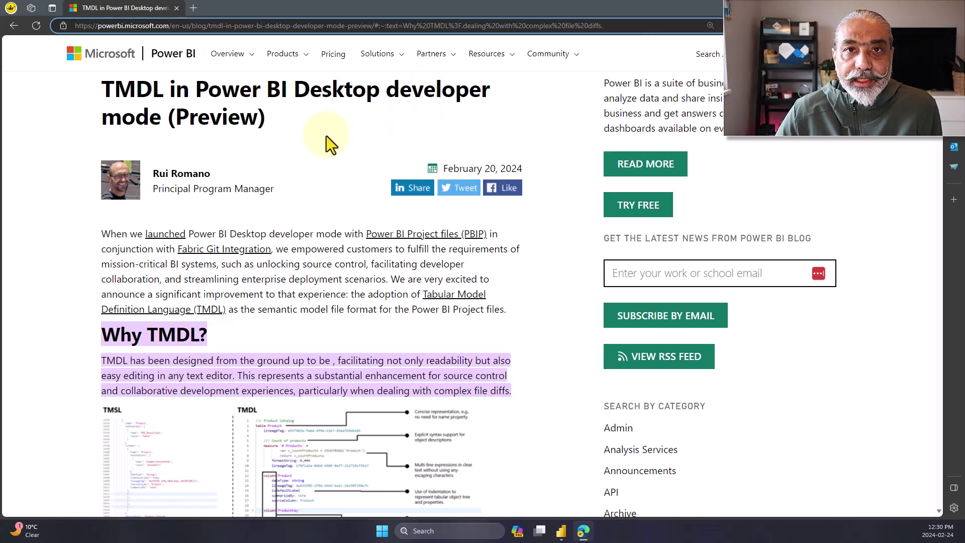
Step: Highlight the article title and the Why TMDL phrases about source control and collaborative development
{"action": "left_click_drag", "start_coordinate": [107, 91], "coordinate": [410, 89]}
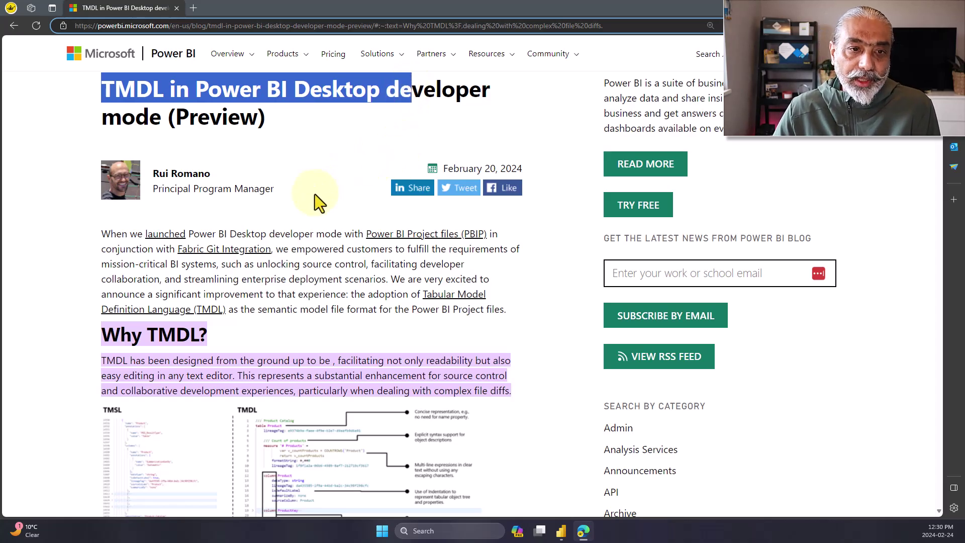
{"action": "scroll", "coordinate": [314, 194], "scroll_direction": "down", "scroll_amount": 1}
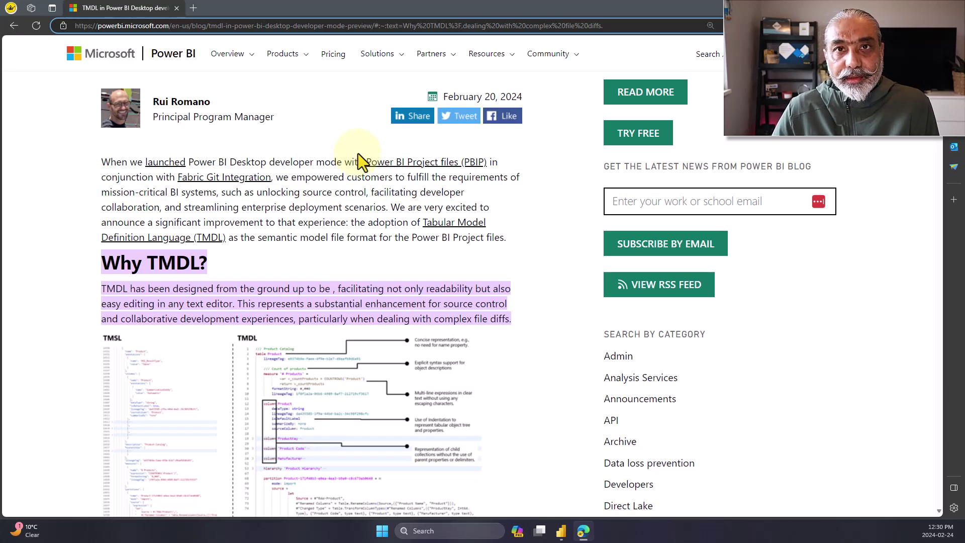
{"action": "scroll", "coordinate": [358, 153], "scroll_direction": "down", "scroll_amount": 1}
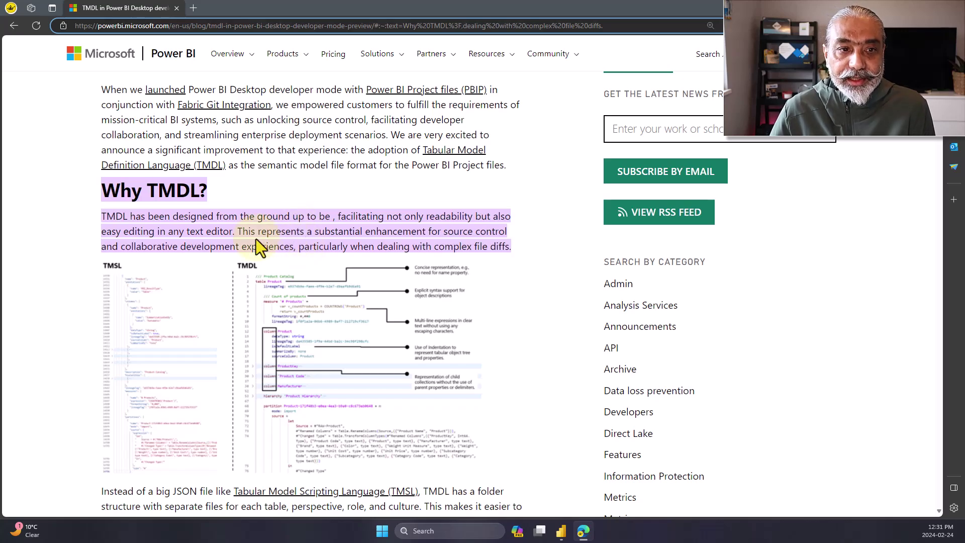
{"action": "left_click_drag", "start_coordinate": [447, 233], "coordinate": [504, 232]}
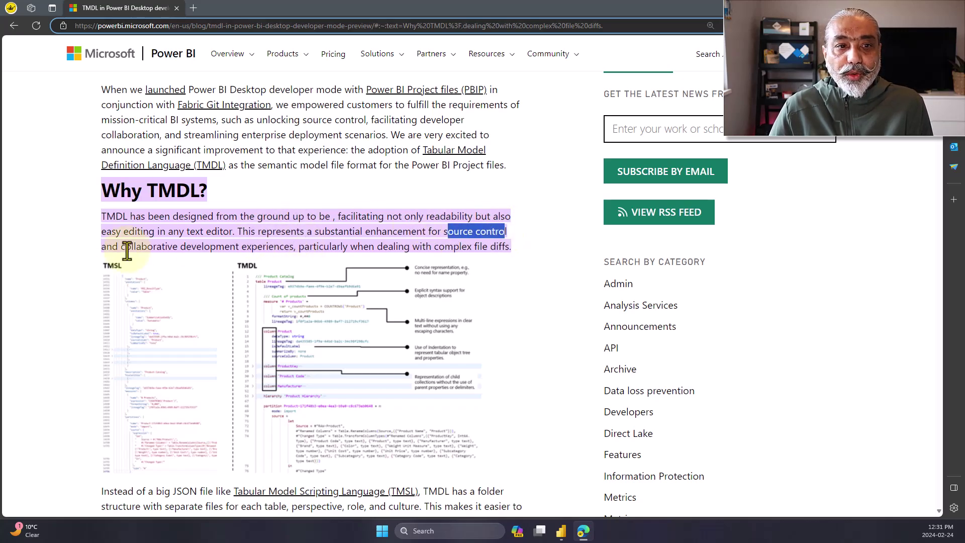
{"action": "left_click_drag", "start_coordinate": [125, 248], "coordinate": [278, 247]}
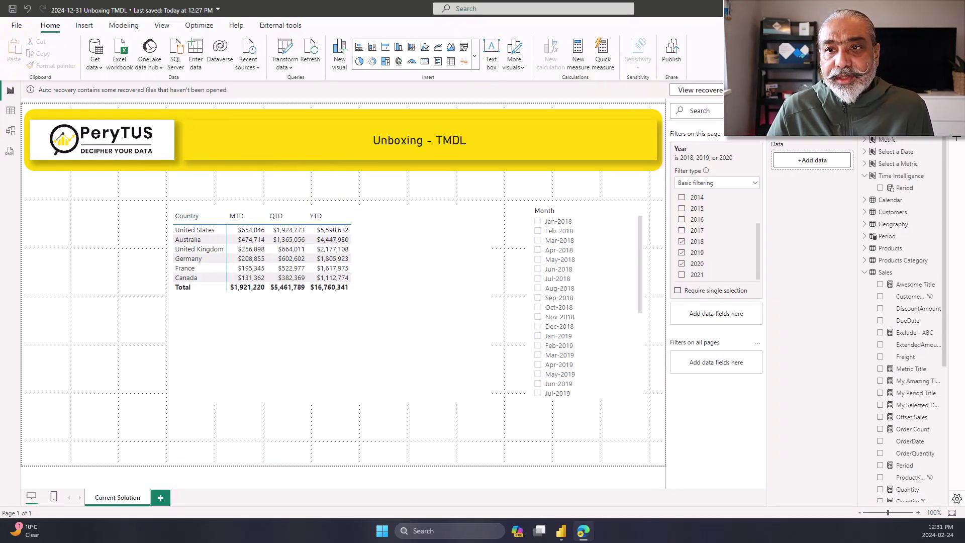
Step: Remove the recovered auto-recovery files
{"action": "left_click", "coordinate": [699, 90]}
{"action": "left_click", "coordinate": [425, 272]}
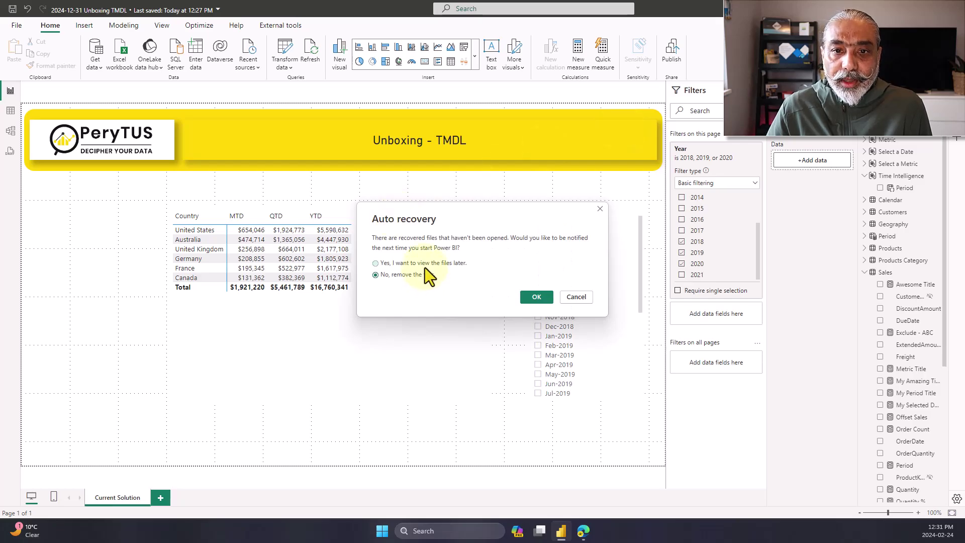
{"action": "left_click", "coordinate": [536, 297]}
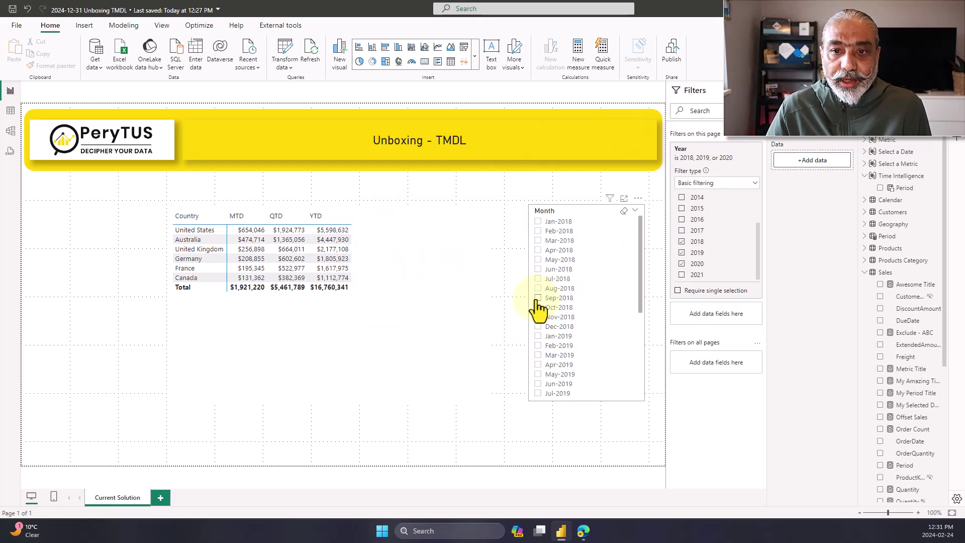
Step: Review Preview features to confirm the .pbip save option and TMDL storage are enabled
{"action": "left_click", "coordinate": [955, 504]}
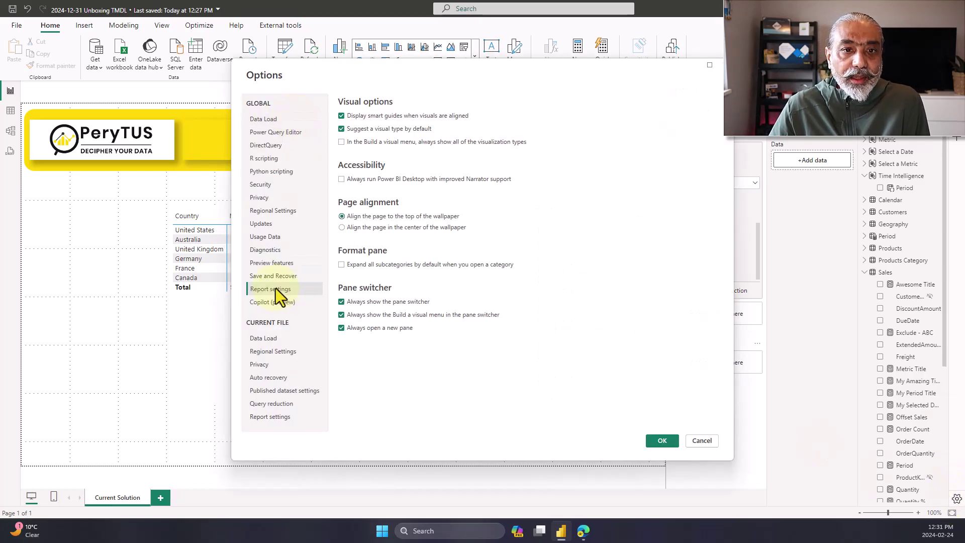
{"action": "left_click", "coordinate": [272, 262]}
{"action": "scroll", "coordinate": [512, 231], "scroll_direction": "down", "scroll_amount": 5}
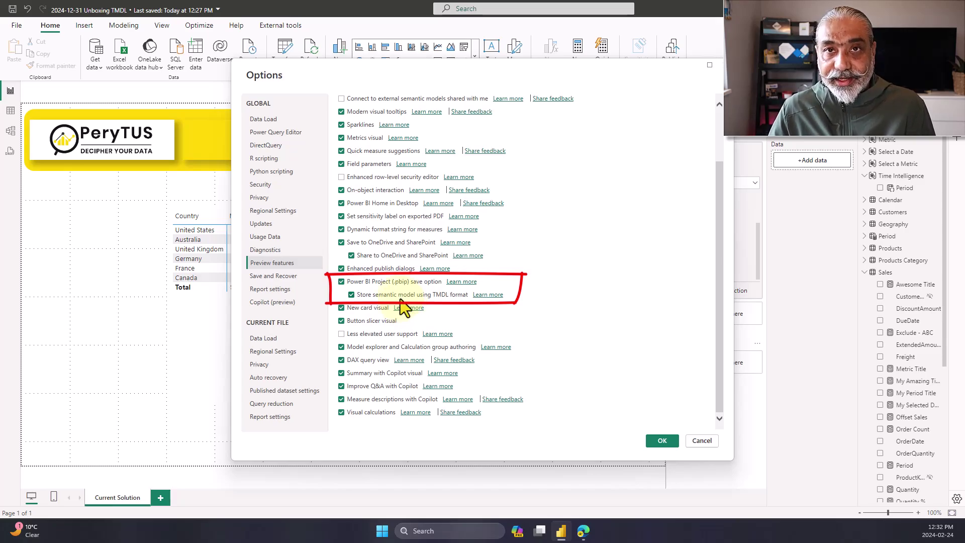
Step: Close Options and start saving a copy of the report in the Downloads folder
{"action": "left_click", "coordinate": [702, 441]}
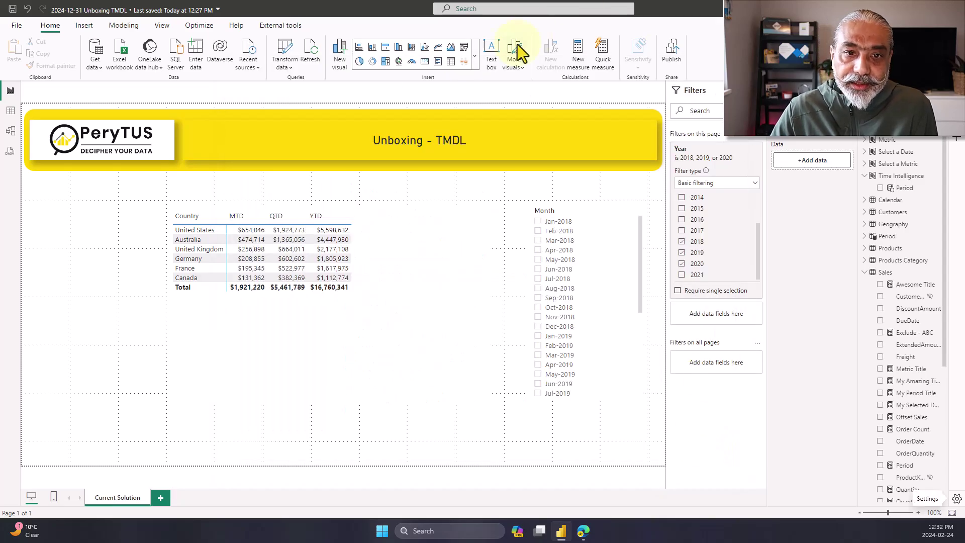
{"action": "left_click", "coordinate": [354, 256]}
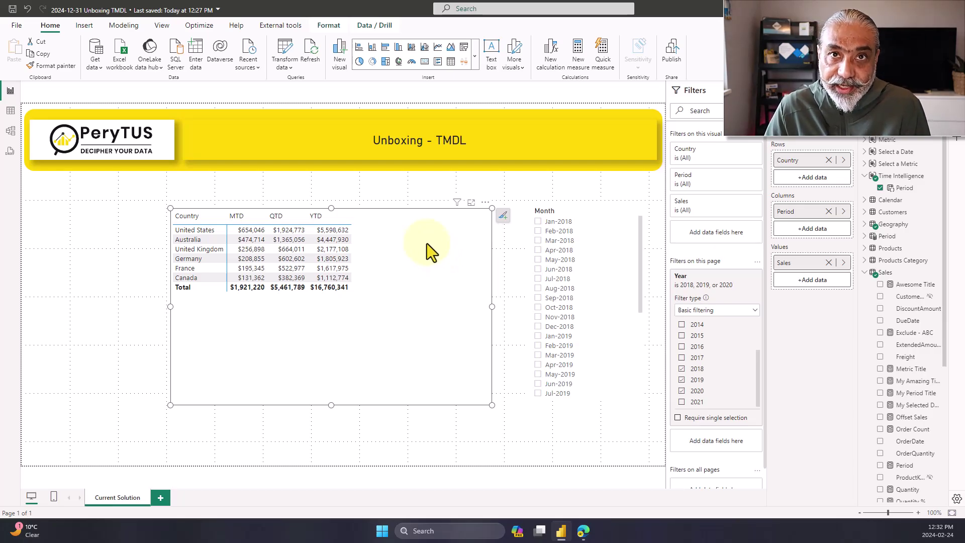
{"action": "left_click", "coordinate": [17, 26]}
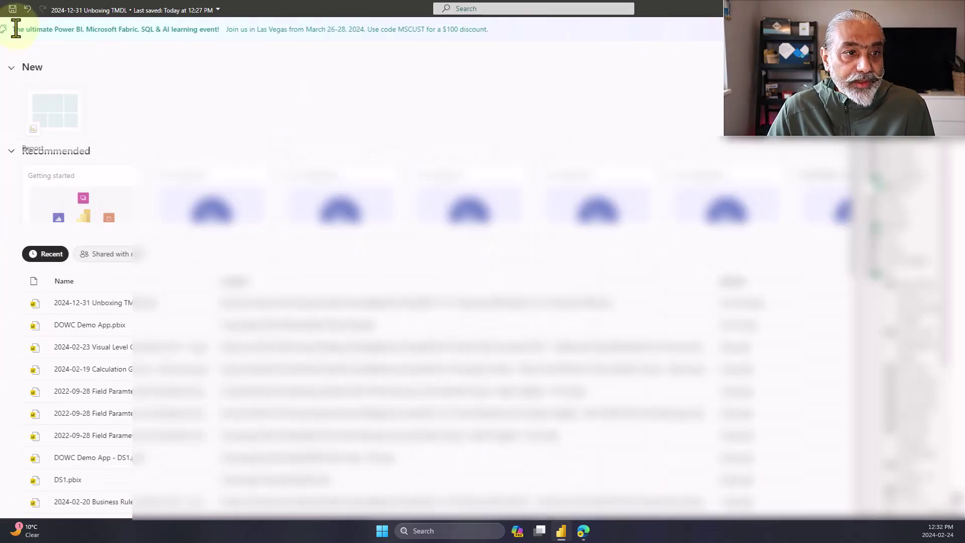
{"action": "left_click", "coordinate": [50, 119]}
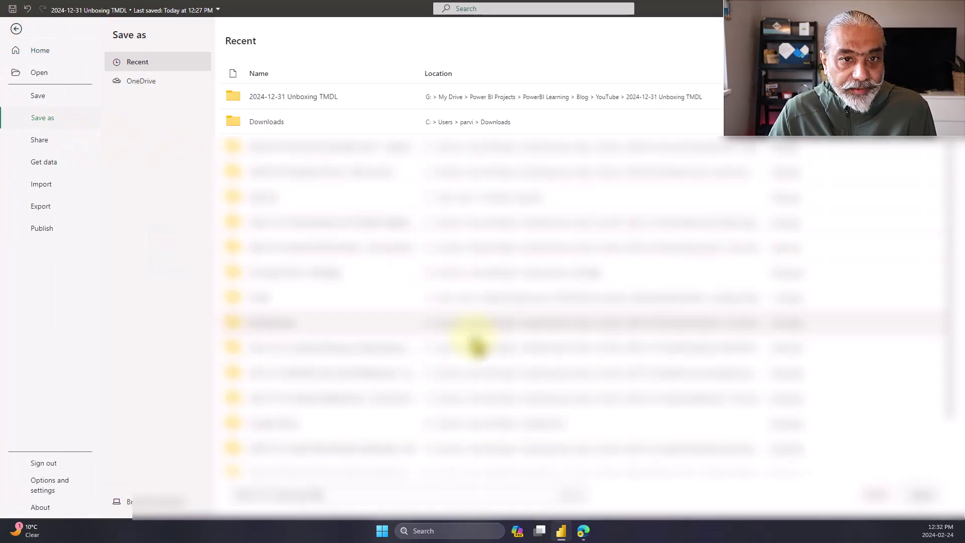
{"action": "left_click", "coordinate": [150, 502]}
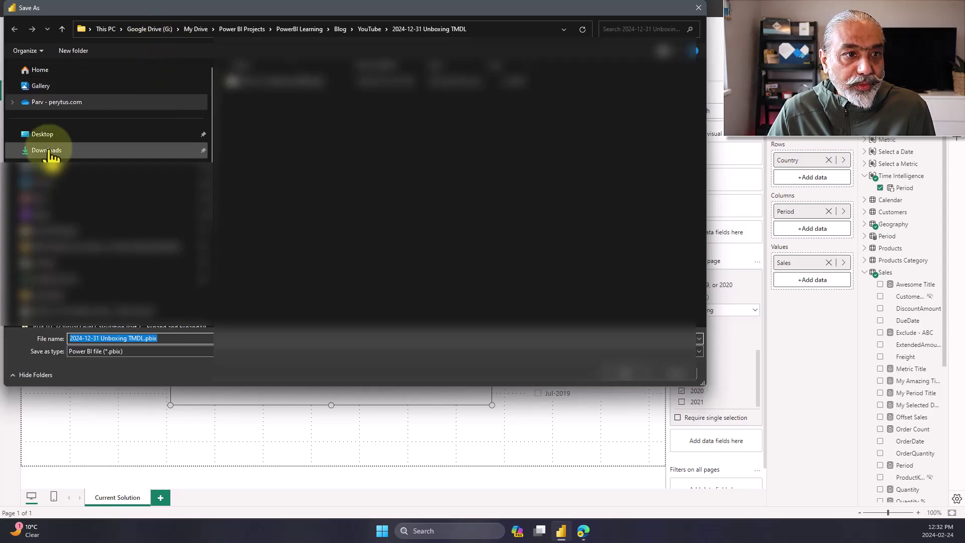
{"action": "left_click", "coordinate": [51, 154]}
Step: Create the new TMDL Demo folder in Downloads and open it
{"action": "right_click", "coordinate": [406, 311]}
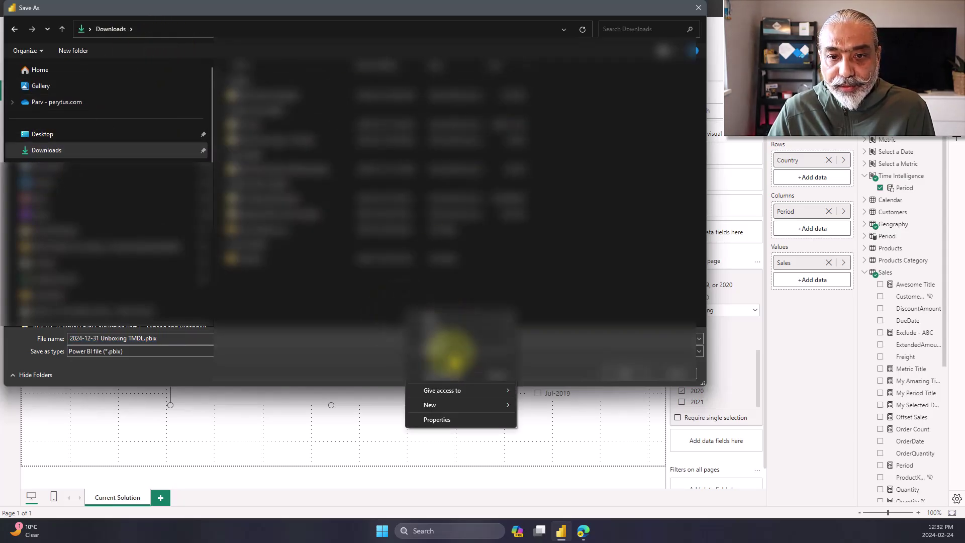
{"action": "mouse_move", "coordinate": [476, 403]}
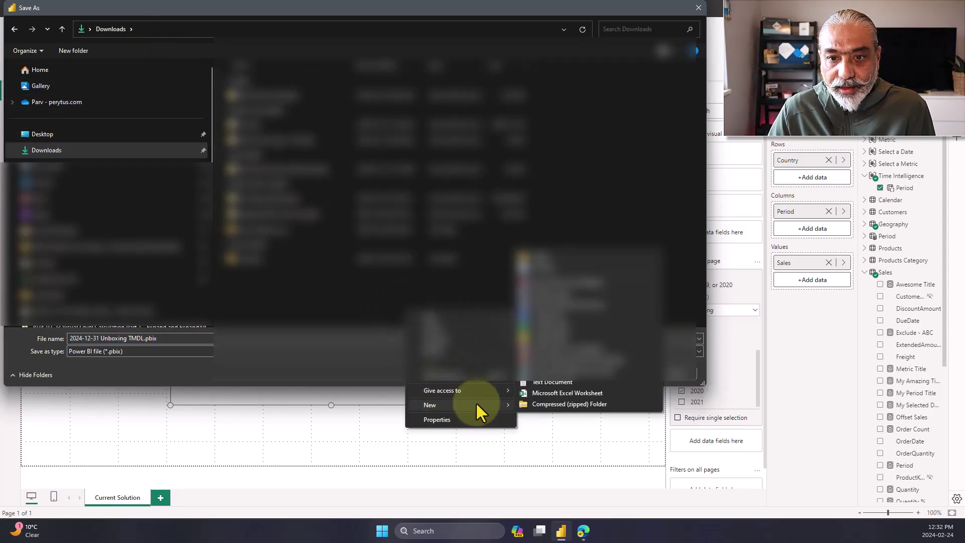
{"action": "left_click", "coordinate": [547, 260]}
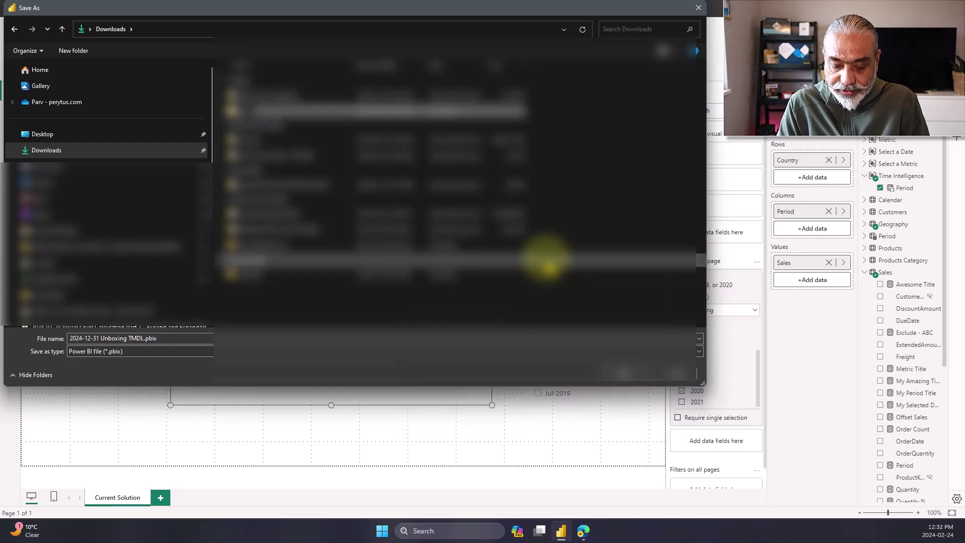
{"action": "type", "text": "Unboxing TMDL"}
{"action": "key", "text": "Return"}
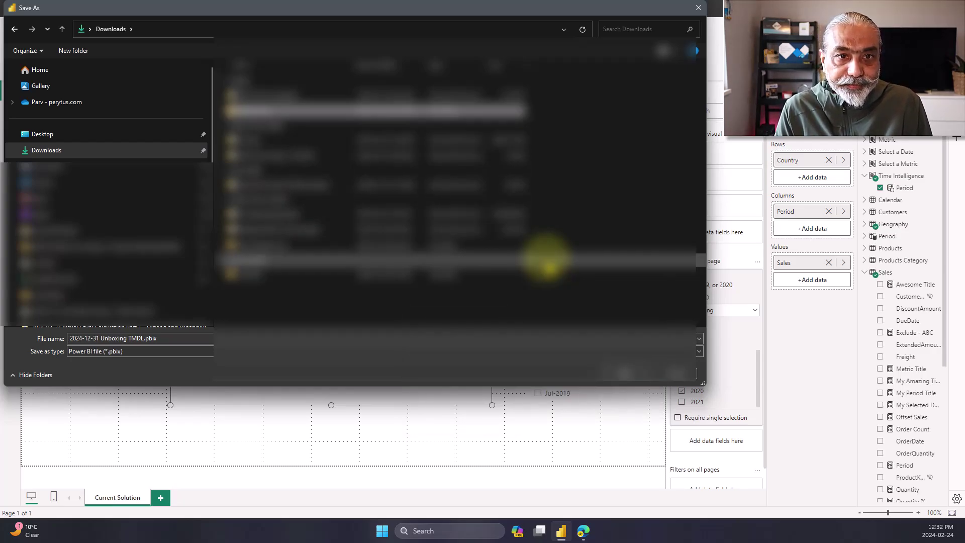
{"action": "double_click", "coordinate": [548, 261]}
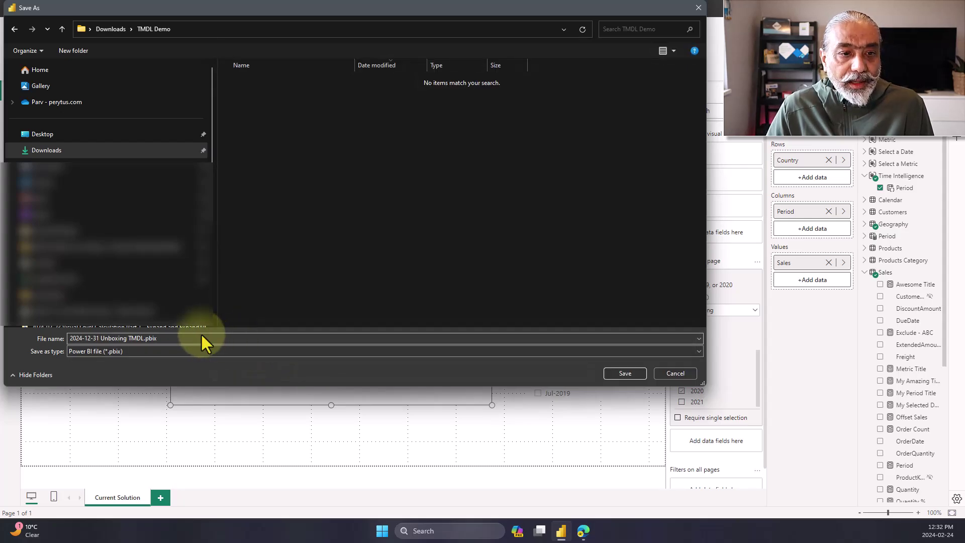
Step: Save the report with the Power BI project (.pbip) file type
{"action": "left_click_drag", "start_coordinate": [161, 338], "coordinate": [697, 362]}
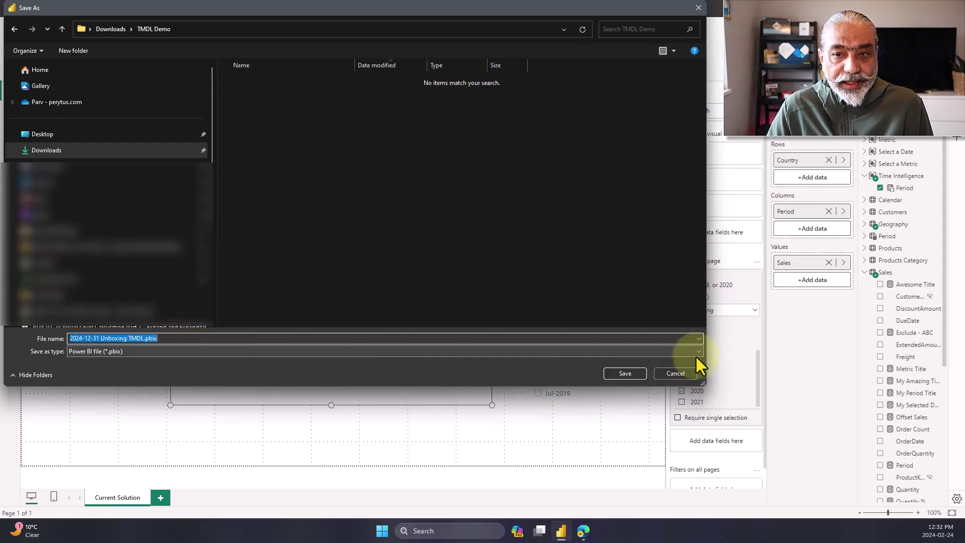
{"action": "left_click", "coordinate": [698, 354]}
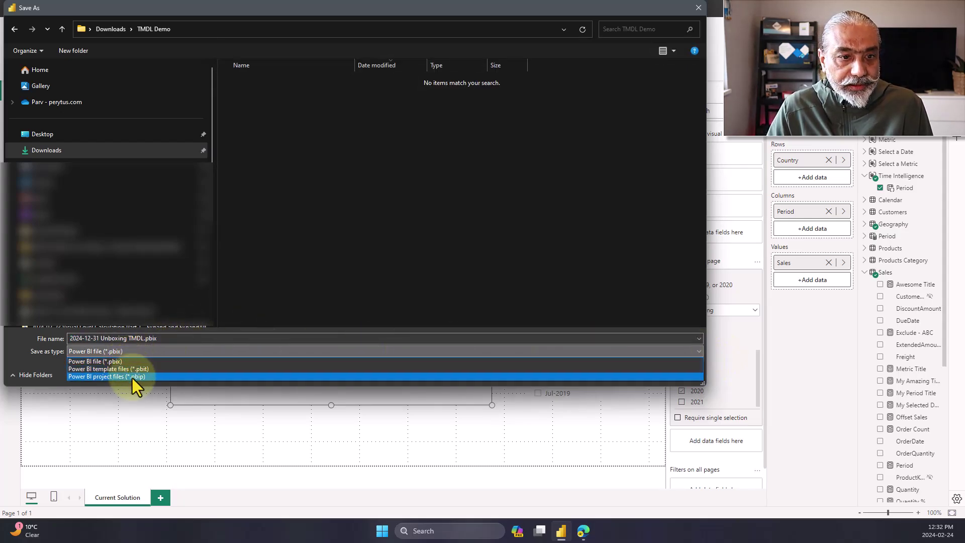
{"action": "left_click", "coordinate": [467, 334]}
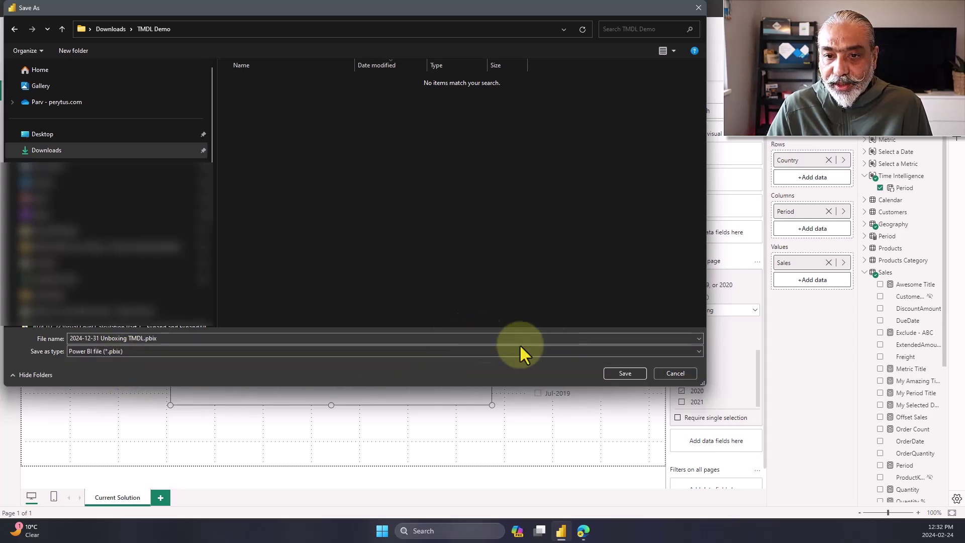
{"action": "left_click", "coordinate": [699, 351]}
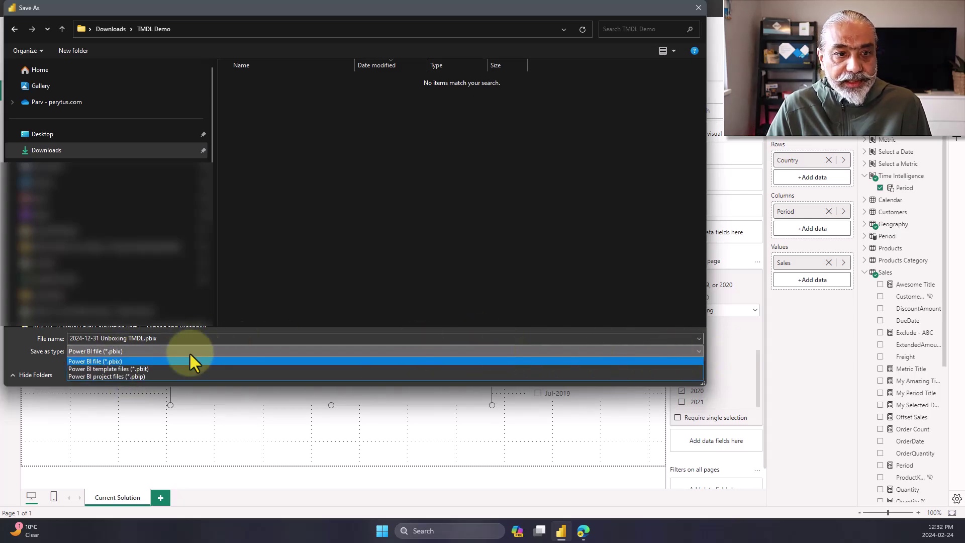
{"action": "left_click", "coordinate": [110, 378]}
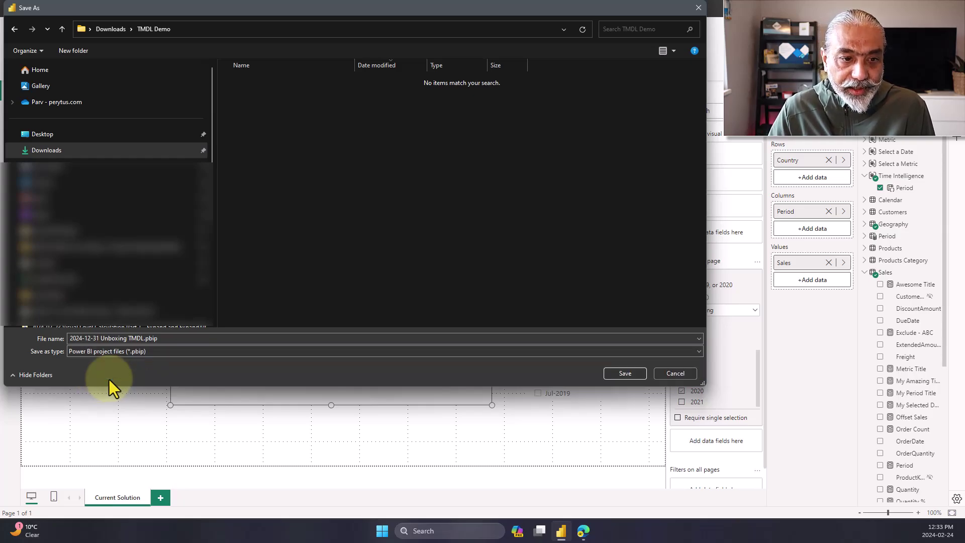
{"action": "left_click", "coordinate": [626, 374]}
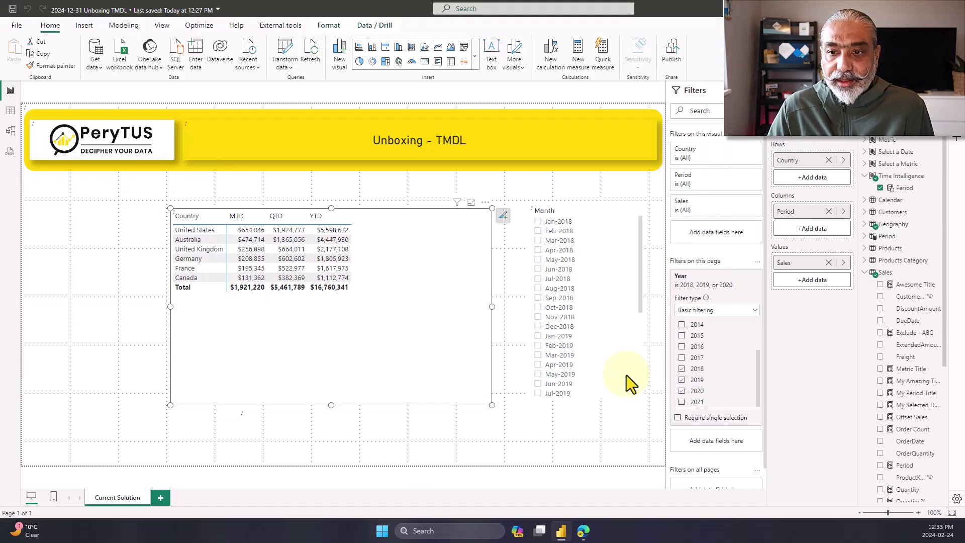
Step: Save again, then inspect the TMDL Demo folder and its 2024-12-31 Unboxing TMDL.Report folder
{"action": "key", "text": "ctrl+s"}
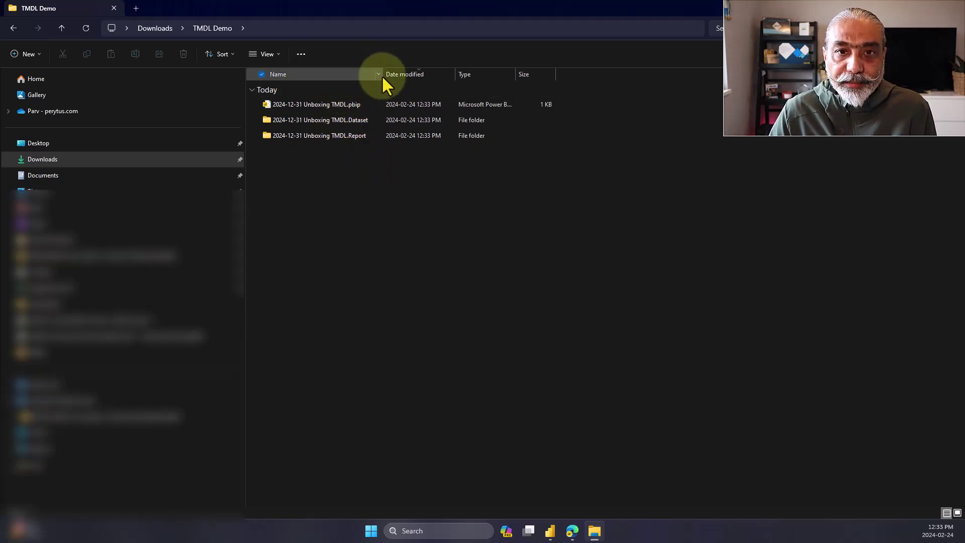
{"action": "left_click_drag", "start_coordinate": [382, 75], "coordinate": [464, 76]}
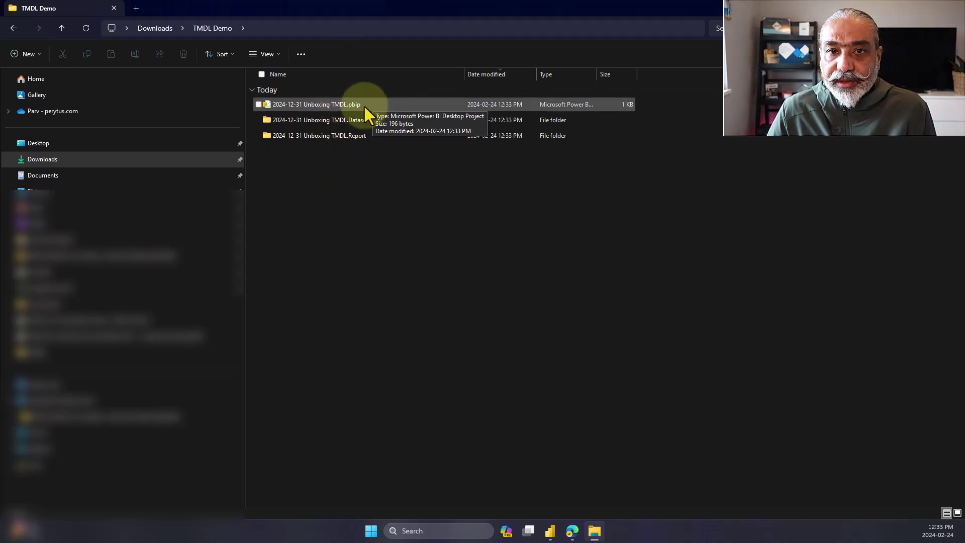
{"action": "left_click", "coordinate": [357, 140]}
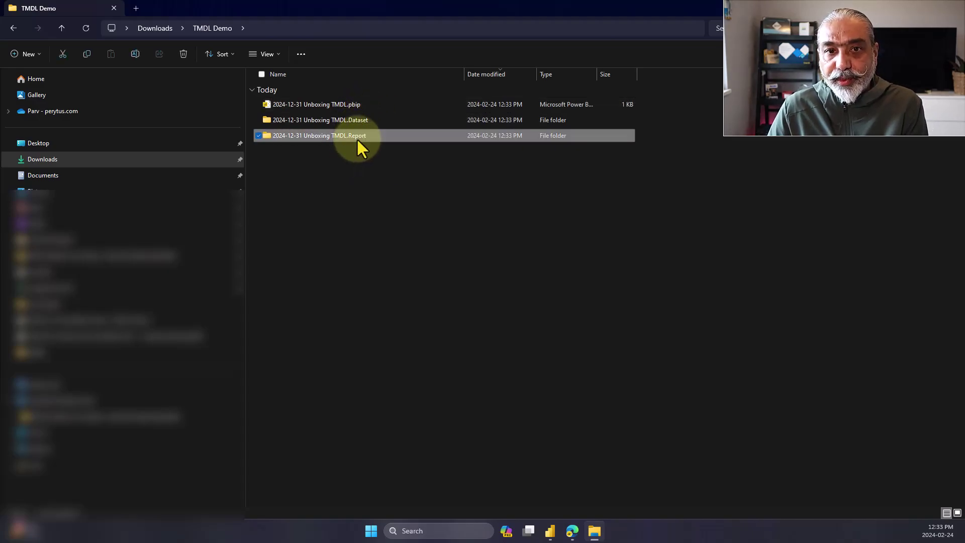
{"action": "double_click", "coordinate": [357, 138]}
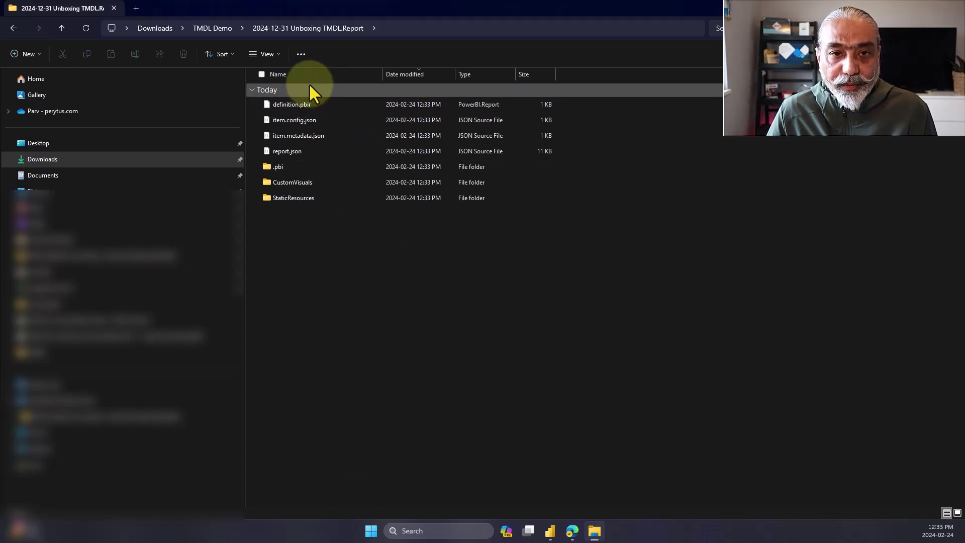
{"action": "left_click", "coordinate": [221, 27]}
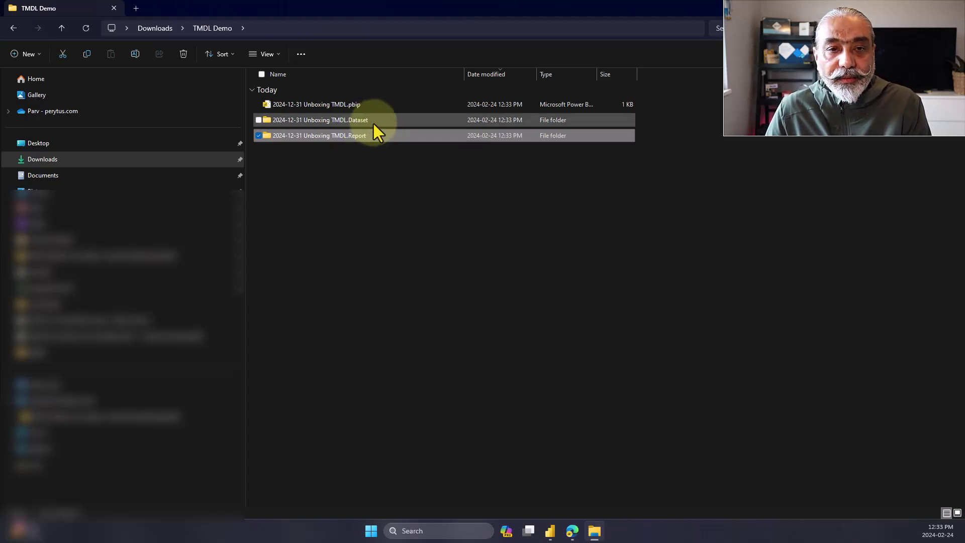
{"action": "mouse_move", "coordinate": [369, 141]}
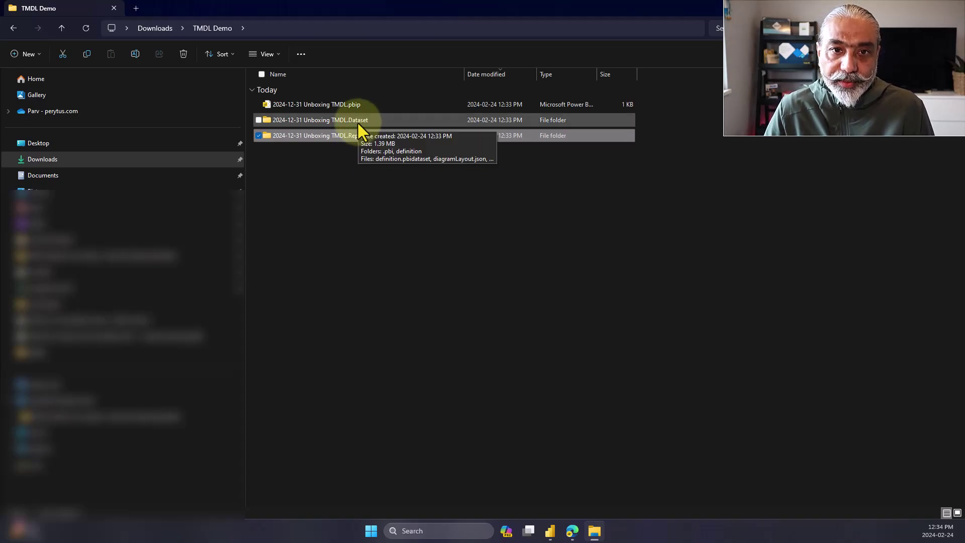
Step: Open the .Dataset folder's definition subfolder and select database.tmdl
{"action": "double_click", "coordinate": [358, 123]}
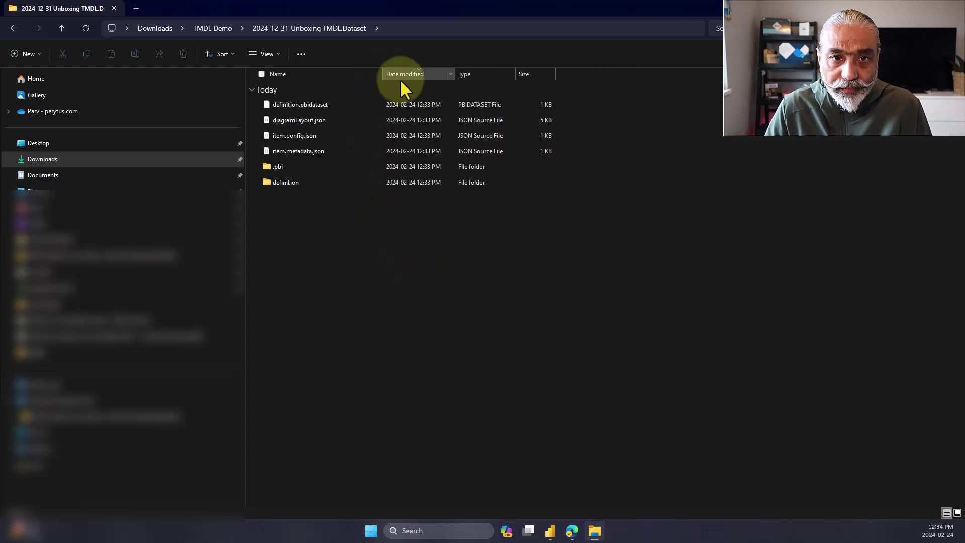
{"action": "left_click_drag", "start_coordinate": [383, 75], "coordinate": [426, 79]}
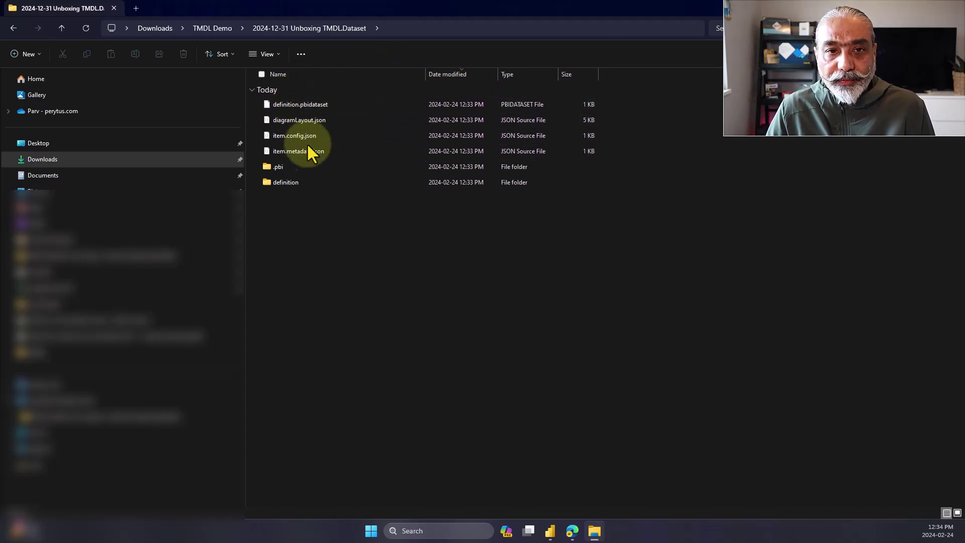
{"action": "mouse_move", "coordinate": [312, 185]}
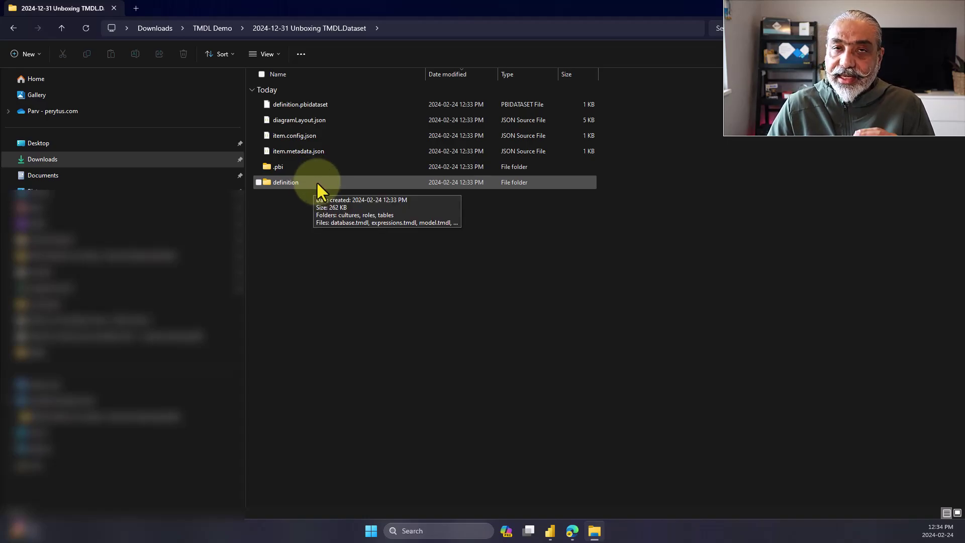
{"action": "double_click", "coordinate": [315, 183]}
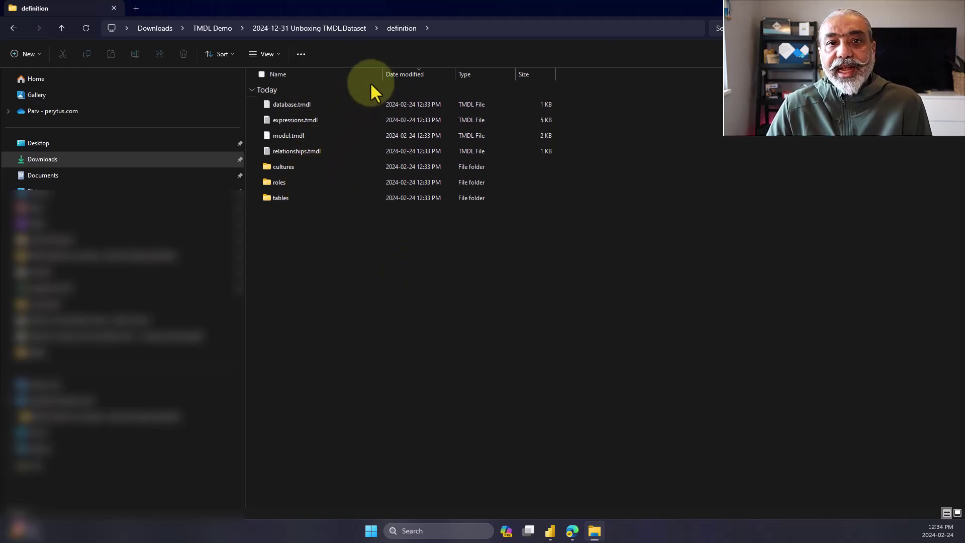
{"action": "left_click_drag", "start_coordinate": [382, 74], "coordinate": [404, 75]}
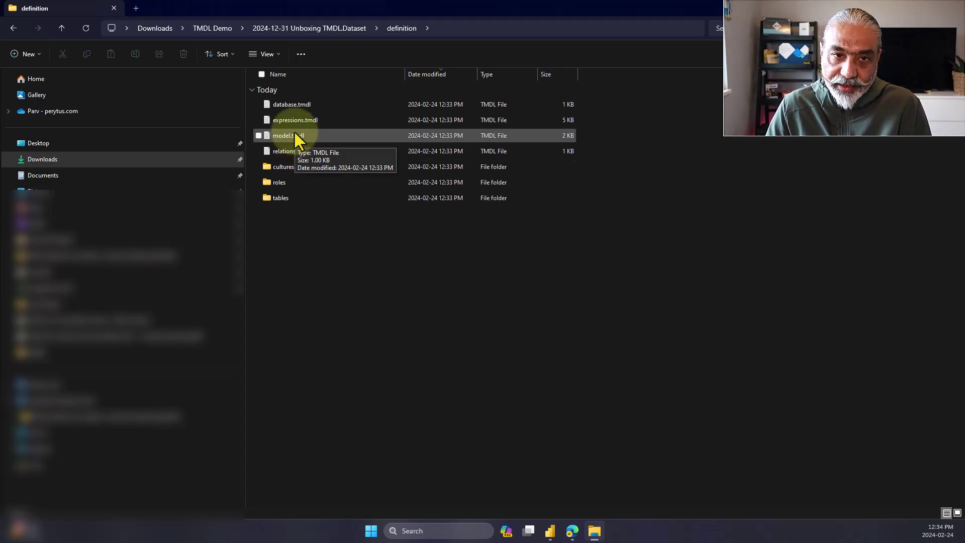
{"action": "left_click", "coordinate": [296, 103]}
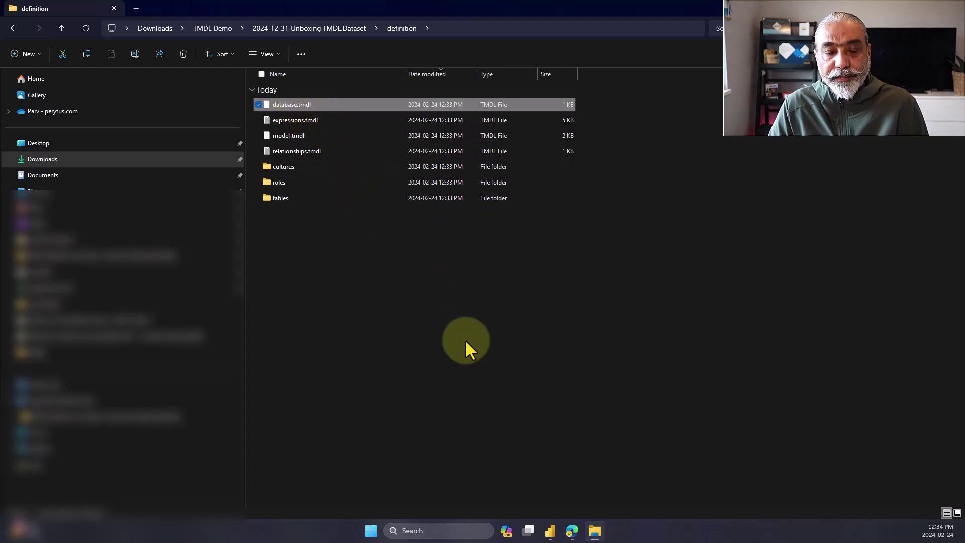
{"action": "right_click", "coordinate": [296, 134]}
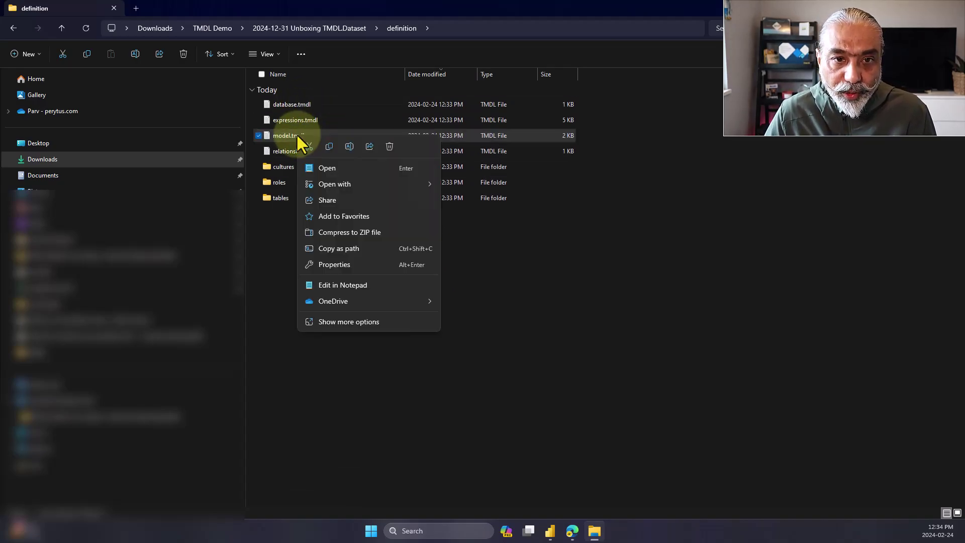
{"action": "mouse_move", "coordinate": [370, 180]}
{"action": "left_click", "coordinate": [485, 186]}
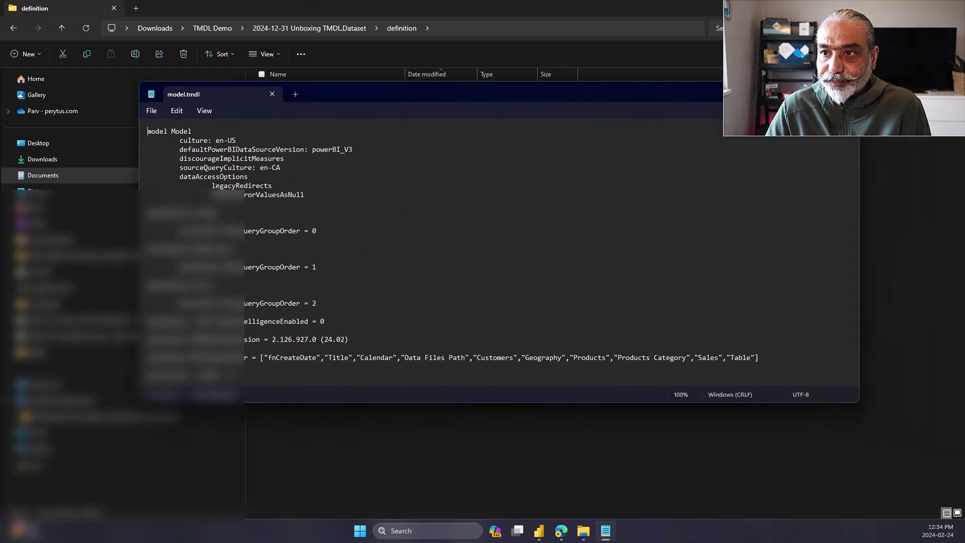
{"action": "double_click", "coordinate": [426, 88]}
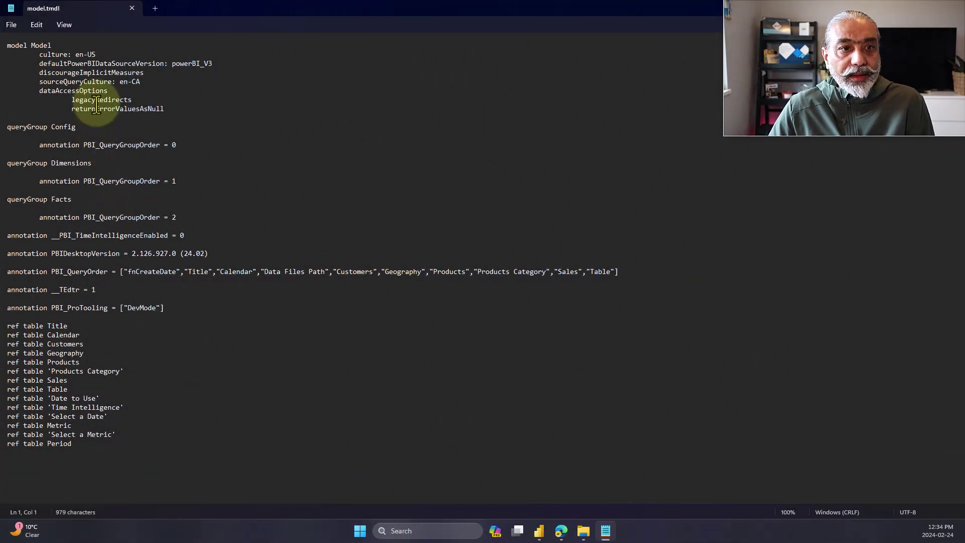
{"action": "mouse_move", "coordinate": [68, 54]}
{"action": "left_mouse_down"}
{"action": "mouse_move", "coordinate": [133, 173]}
{"action": "mouse_move", "coordinate": [185, 467]}
{"action": "mouse_move", "coordinate": [82, 412]}
{"action": "mouse_move", "coordinate": [1, 225]}
{"action": "mouse_move", "coordinate": [6, 42]}
{"action": "left_mouse_up"}
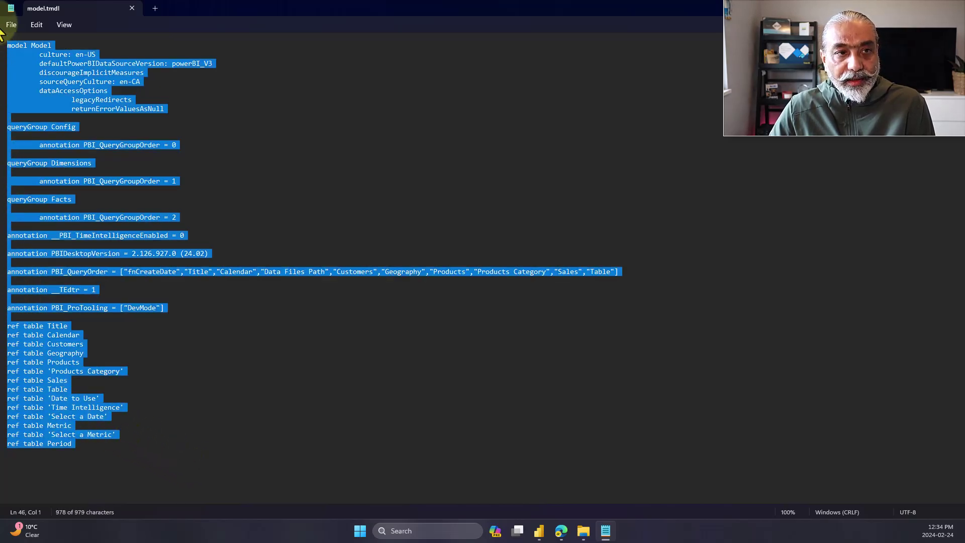
{"action": "scroll", "coordinate": [220, 307], "scroll_direction": "up", "scroll_amount": 4, "text": "ctrl"}
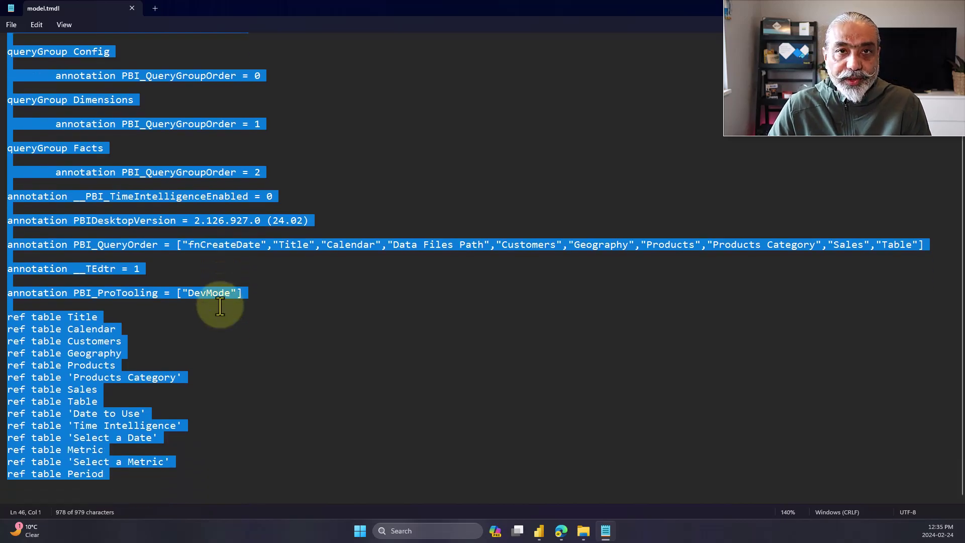
{"action": "left_click", "coordinate": [179, 285]}
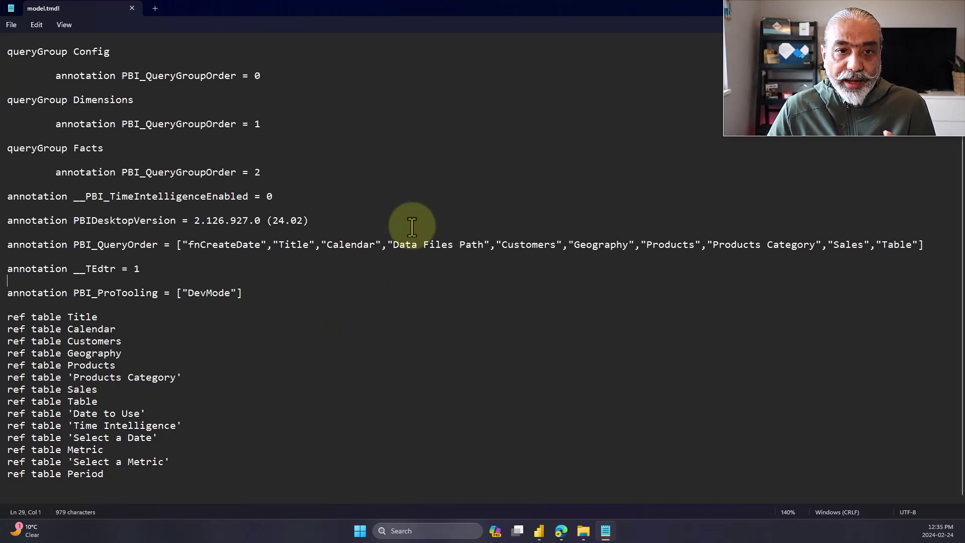
{"action": "scroll", "coordinate": [419, 221], "scroll_direction": "up", "scroll_amount": 3}
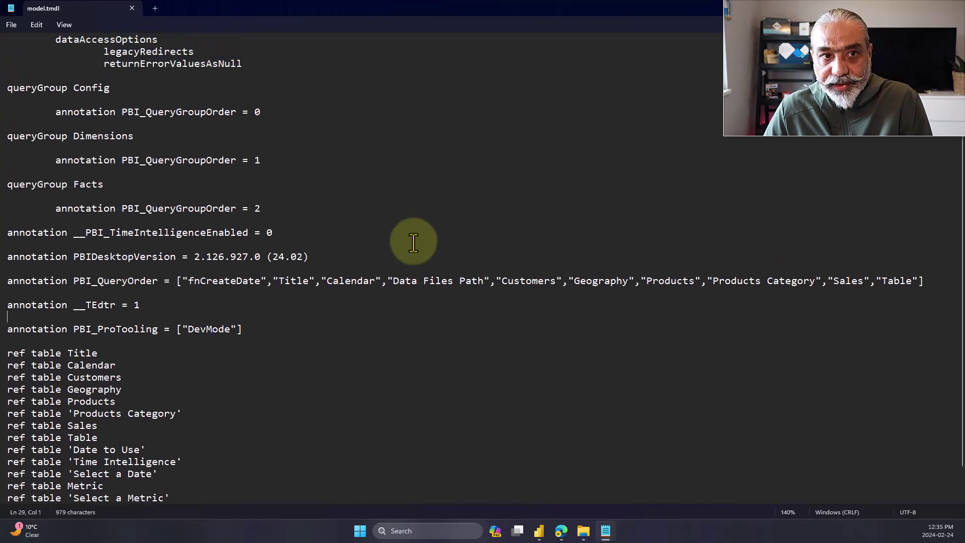
{"action": "key", "text": "alt+F4"}
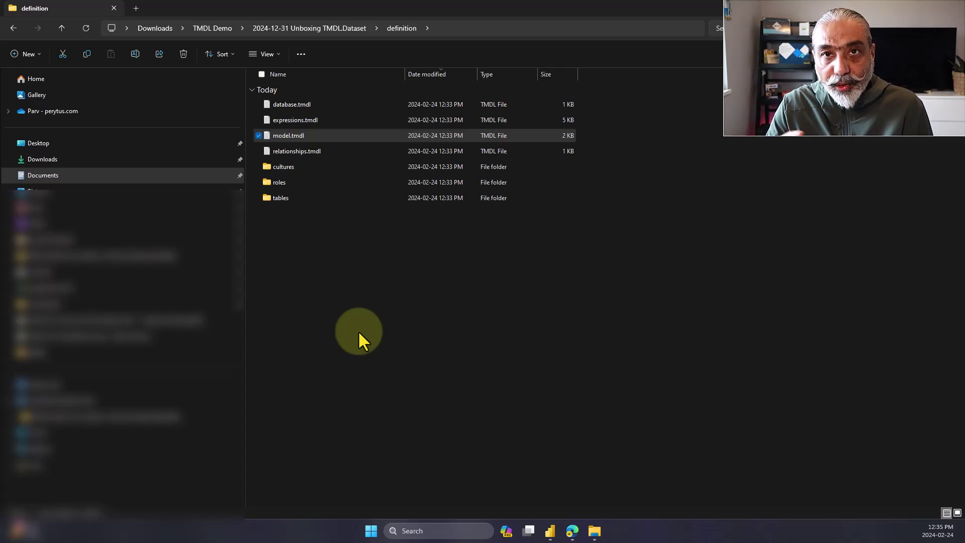
Step: Deselect model.tmdl and open the tables folder
{"action": "left_click", "coordinate": [610, 242]}
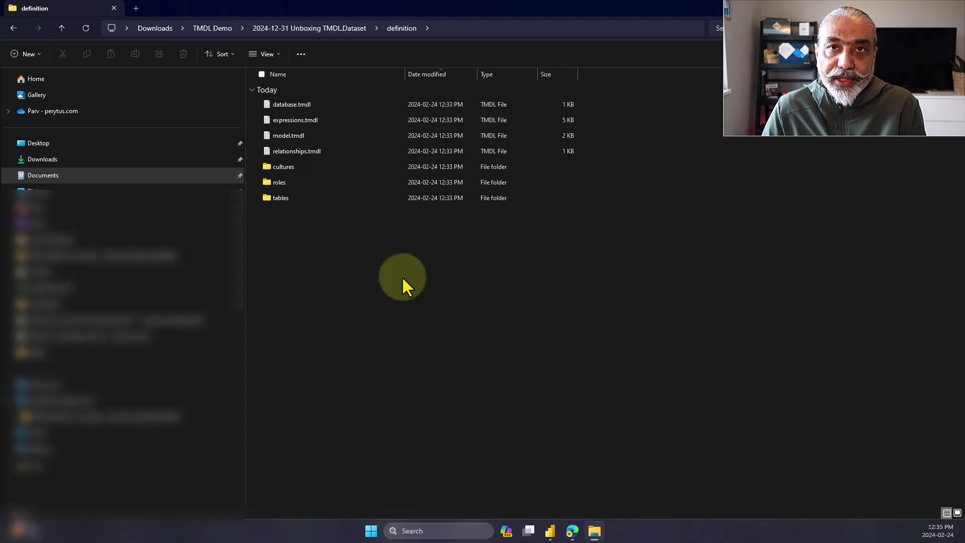
{"action": "double_click", "coordinate": [286, 198]}
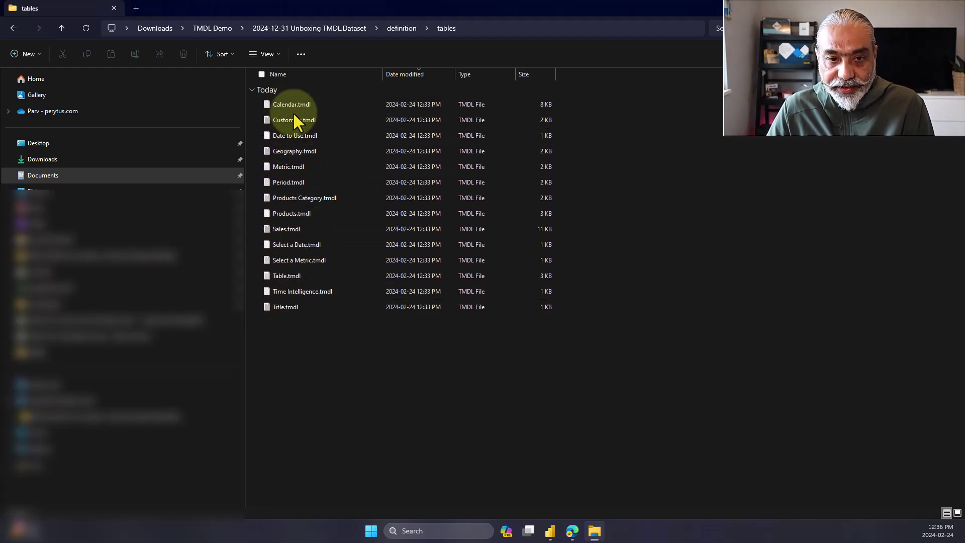
{"action": "left_click", "coordinate": [552, 530]}
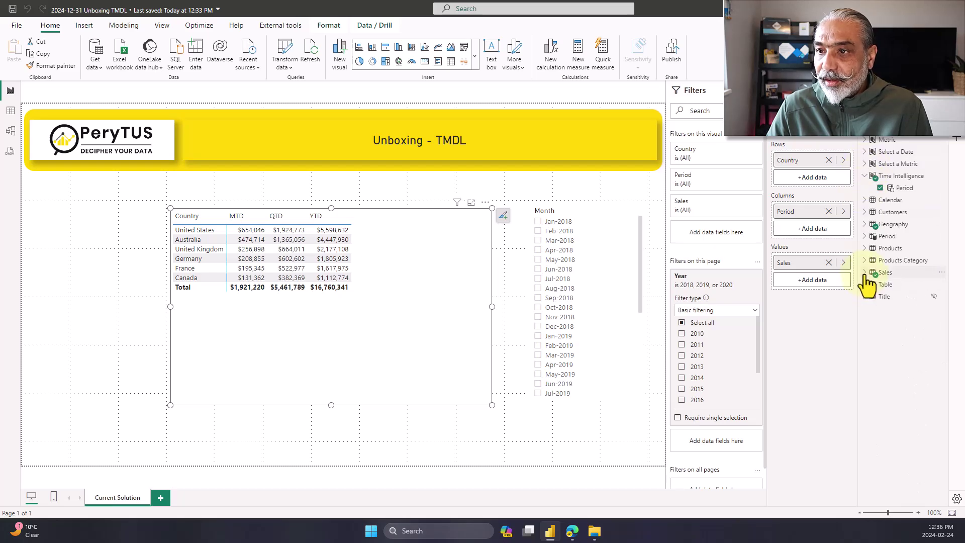
{"action": "left_click", "coordinate": [881, 174]}
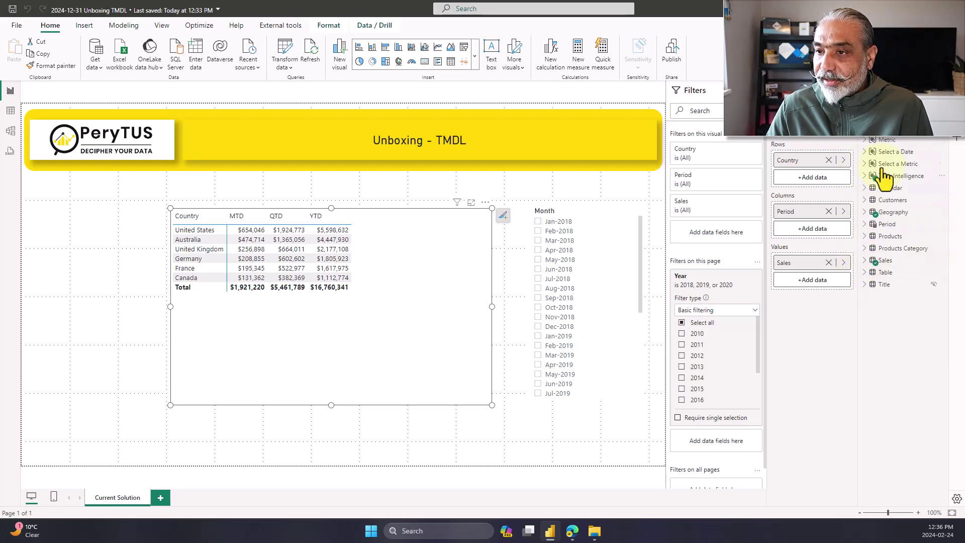
{"action": "key", "text": "alt+Tab"}
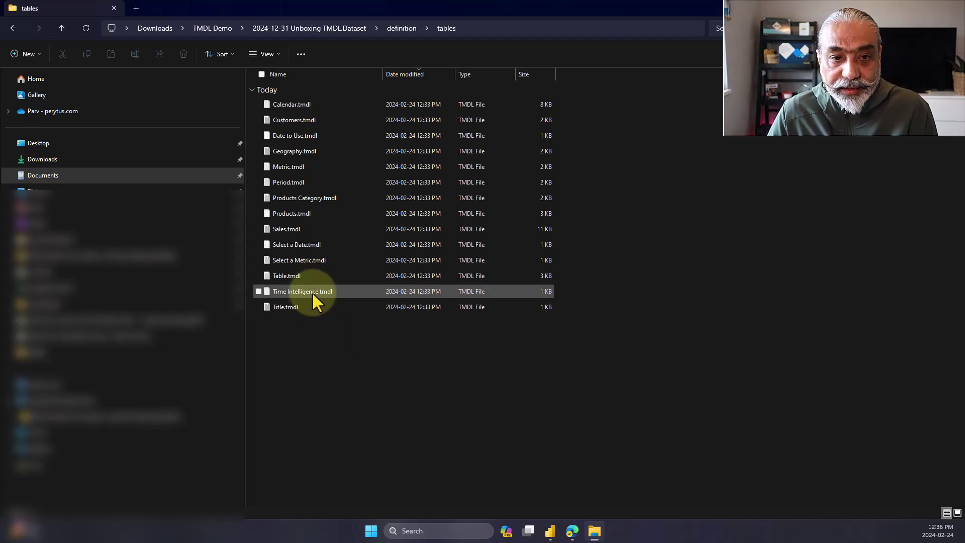
{"action": "left_click", "coordinate": [550, 531]}
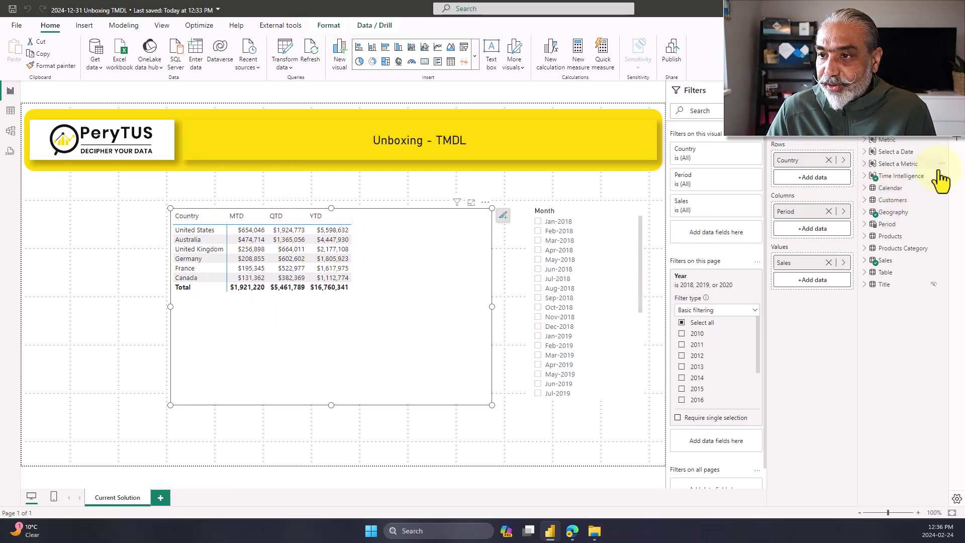
{"action": "left_click", "coordinate": [866, 175]}
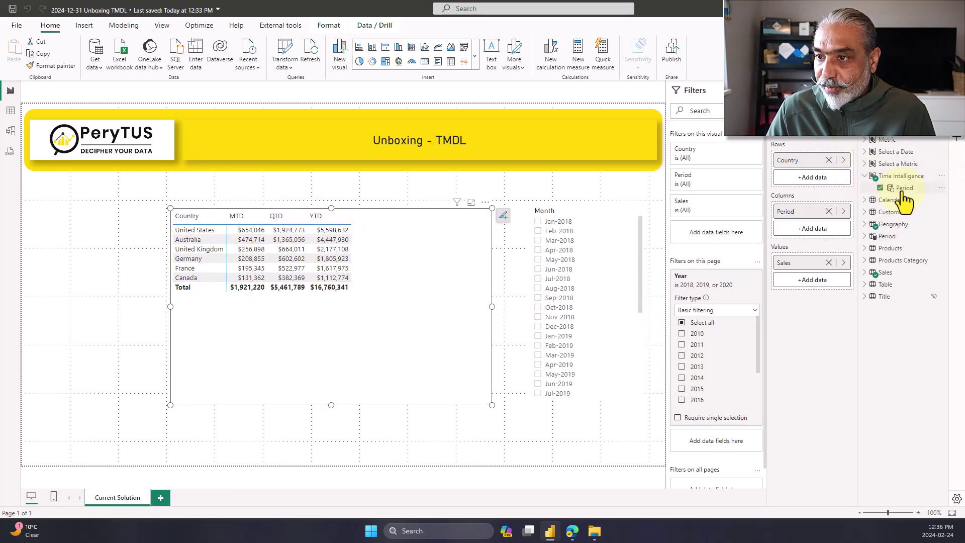
{"action": "left_click", "coordinate": [903, 190]}
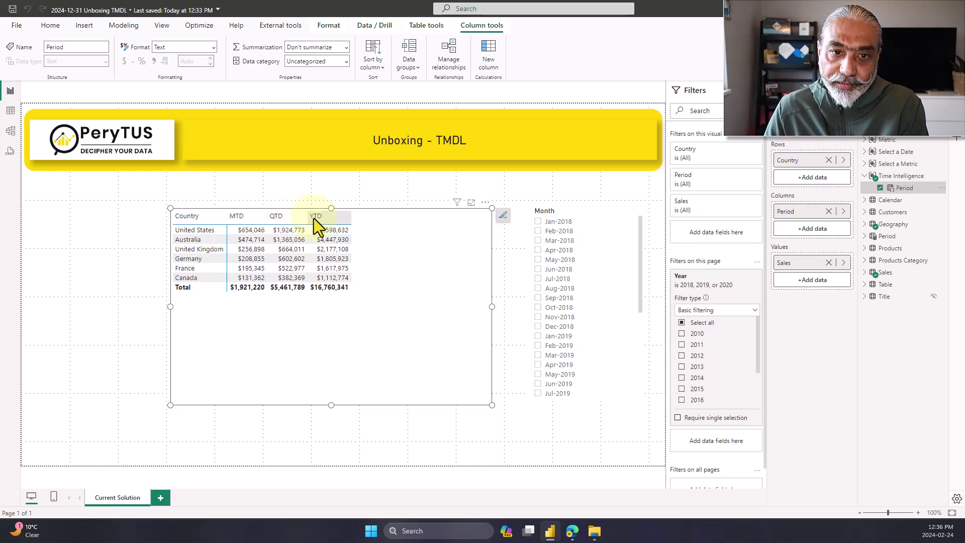
{"action": "key", "text": "alt+Tab"}
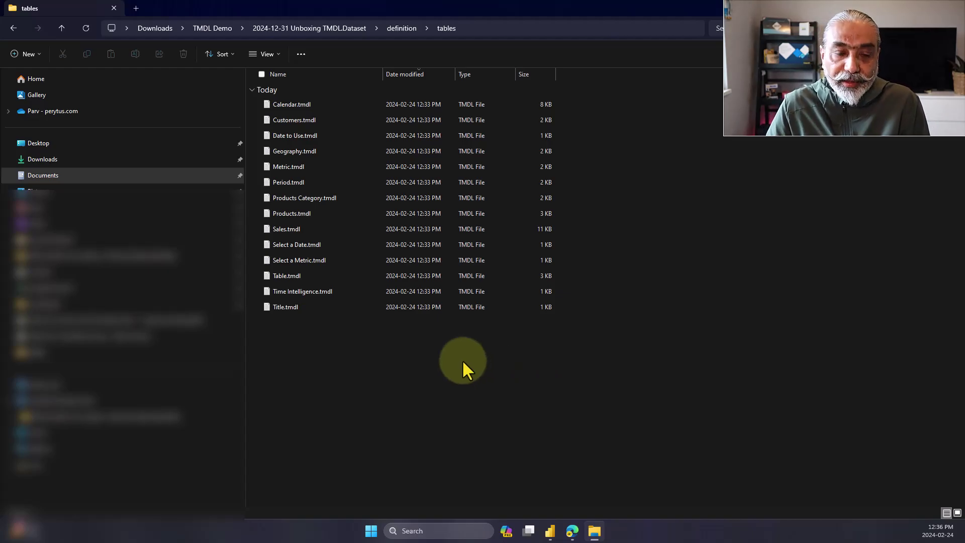
Step: Open Time Intelligence.tmdl with Notepad and move the Notepad window to the left
{"action": "right_click", "coordinate": [333, 291]}
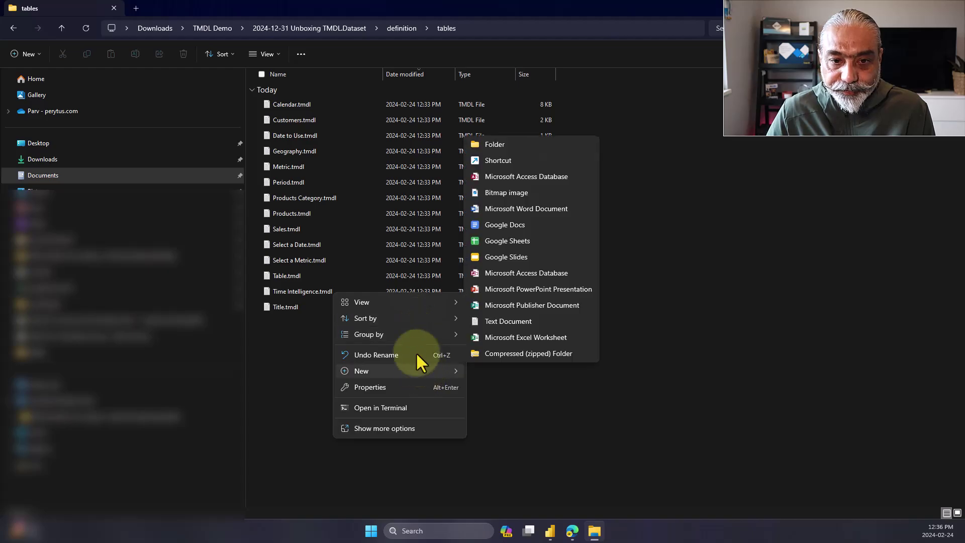
{"action": "left_click", "coordinate": [807, 314]}
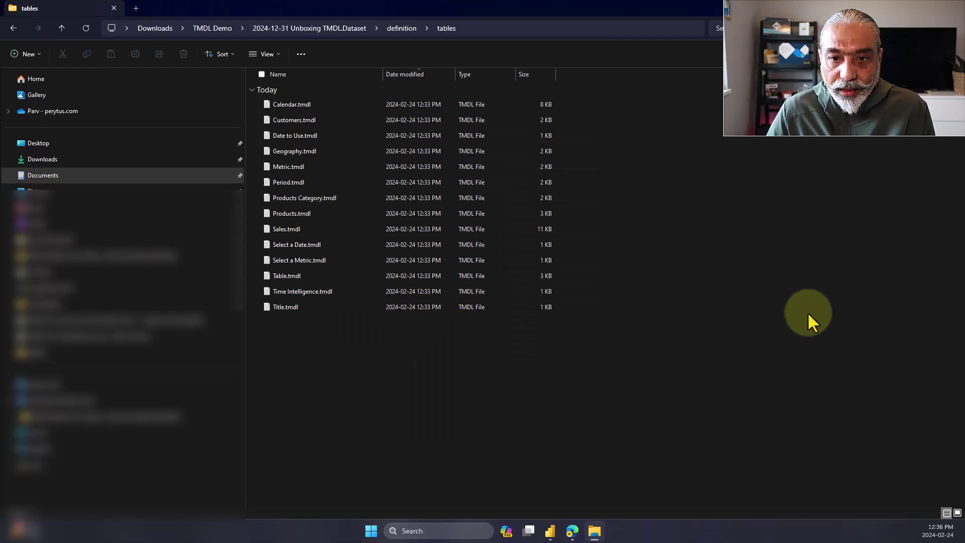
{"action": "right_click", "coordinate": [322, 292]}
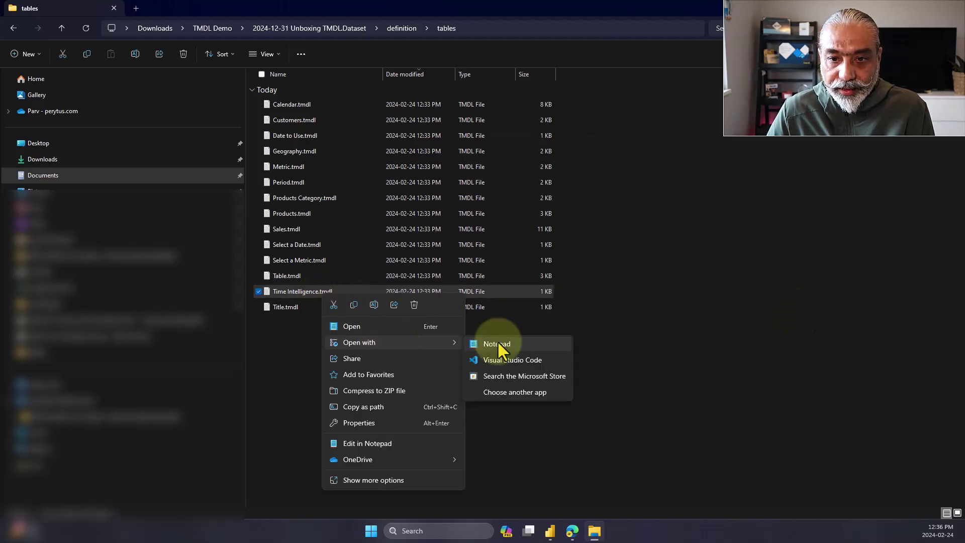
{"action": "left_click", "coordinate": [498, 345]}
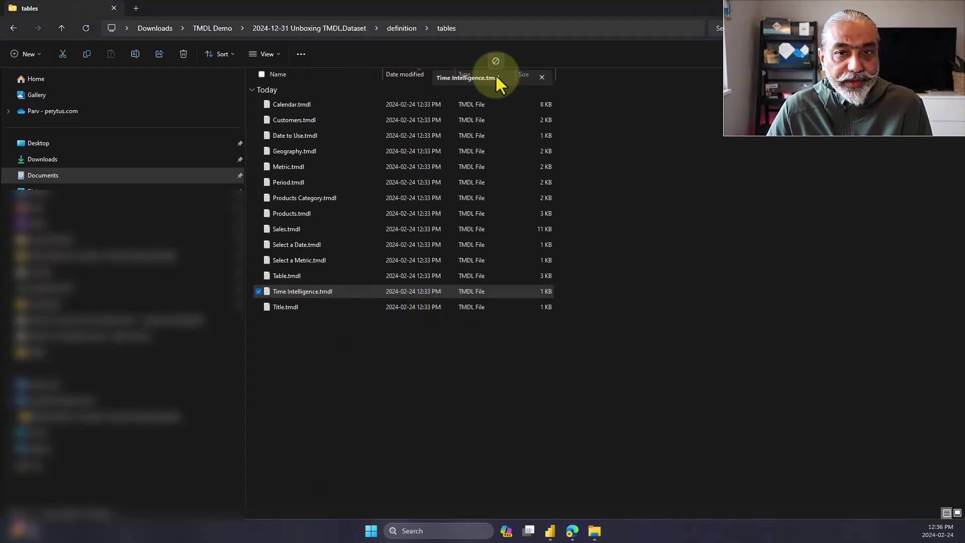
{"action": "left_click_drag", "start_coordinate": [695, 89], "coordinate": [370, 76]}
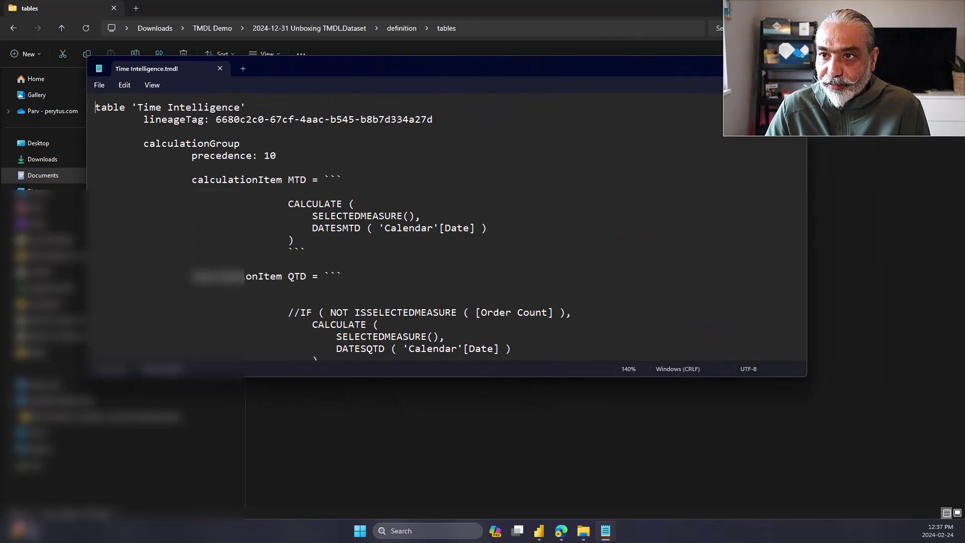
{"action": "double_click", "coordinate": [369, 75]}
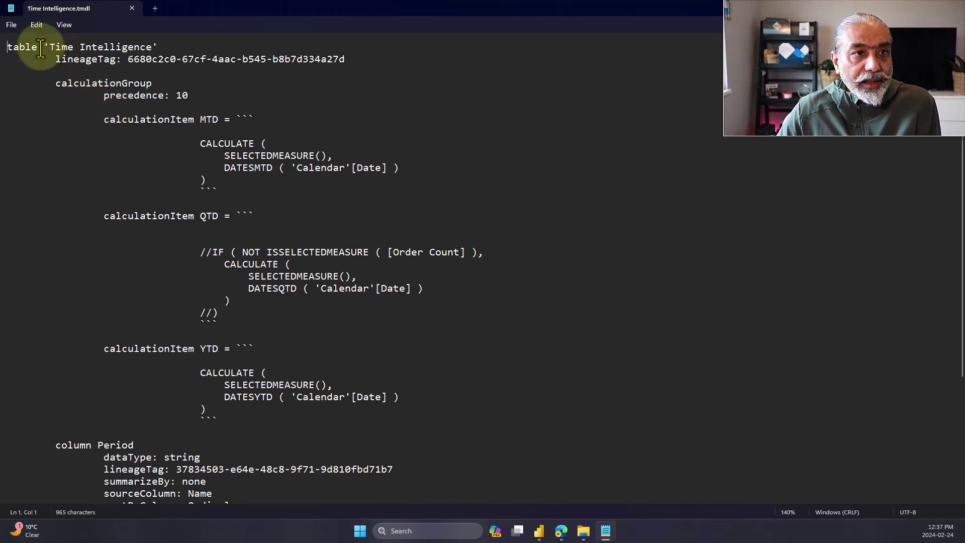
{"action": "left_click_drag", "start_coordinate": [44, 47], "coordinate": [390, 53]}
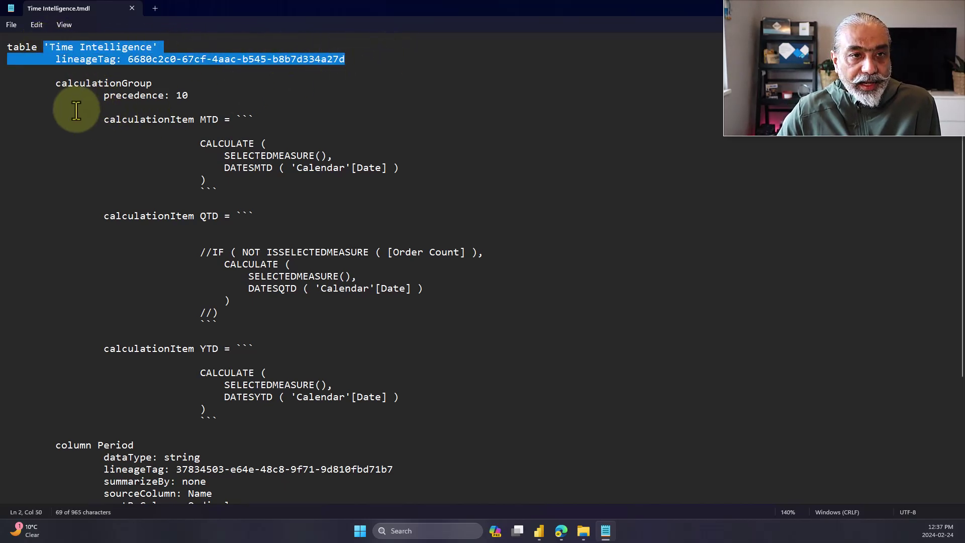
{"action": "left_click_drag", "start_coordinate": [55, 83], "coordinate": [219, 90]}
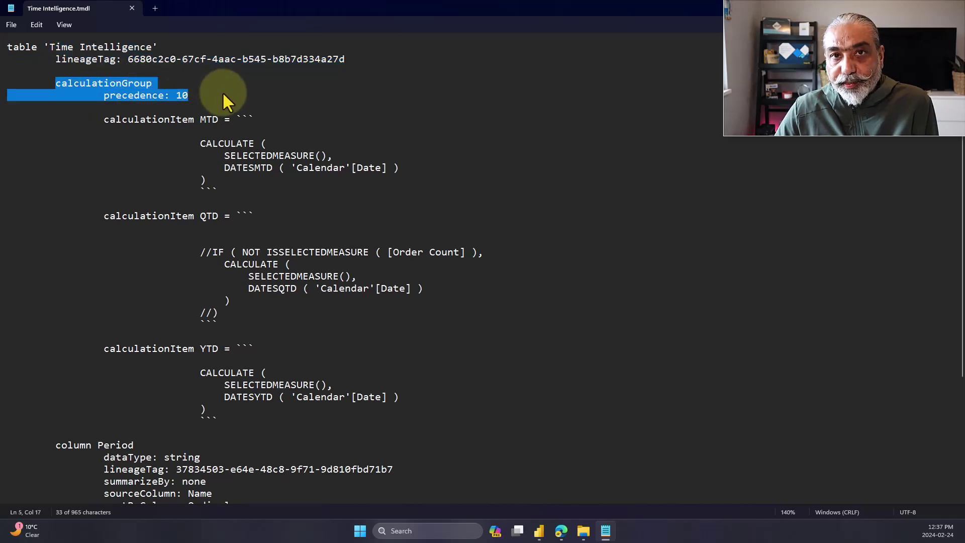
{"action": "left_click", "coordinate": [110, 102]}
{"action": "left_click_drag", "start_coordinate": [103, 96], "coordinate": [213, 92]}
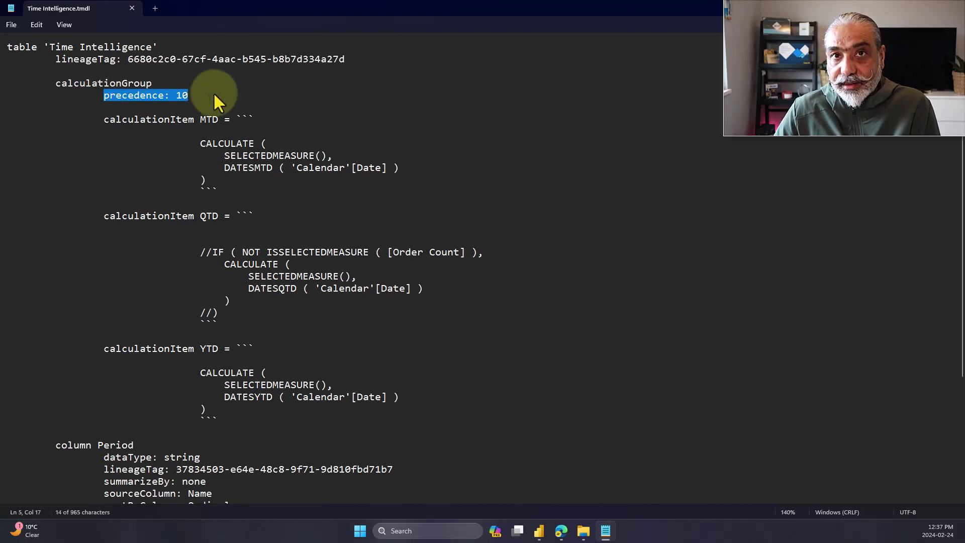
{"action": "left_click_drag", "start_coordinate": [109, 119], "coordinate": [309, 182]}
{"action": "left_click", "coordinate": [125, 108]}
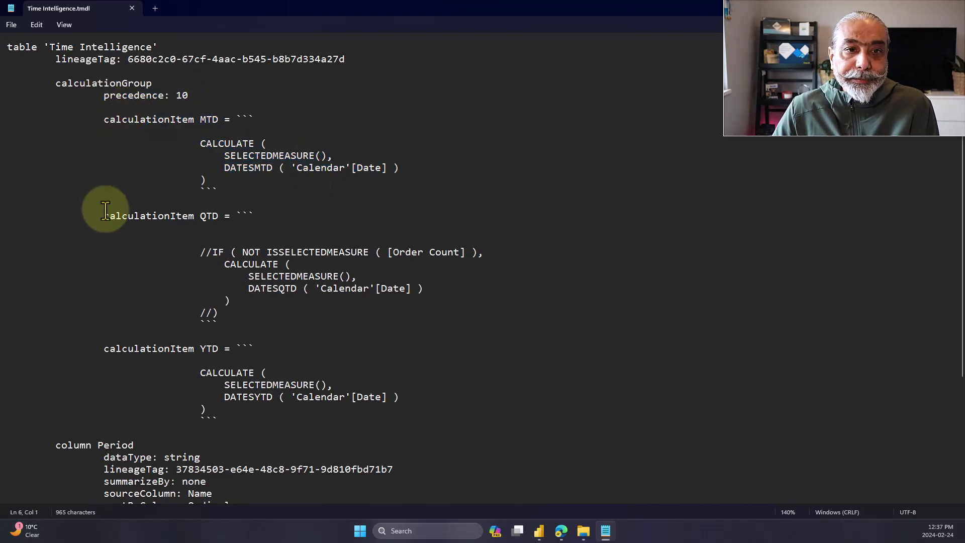
{"action": "left_click_drag", "start_coordinate": [105, 211], "coordinate": [422, 310]}
{"action": "left_click", "coordinate": [182, 205]}
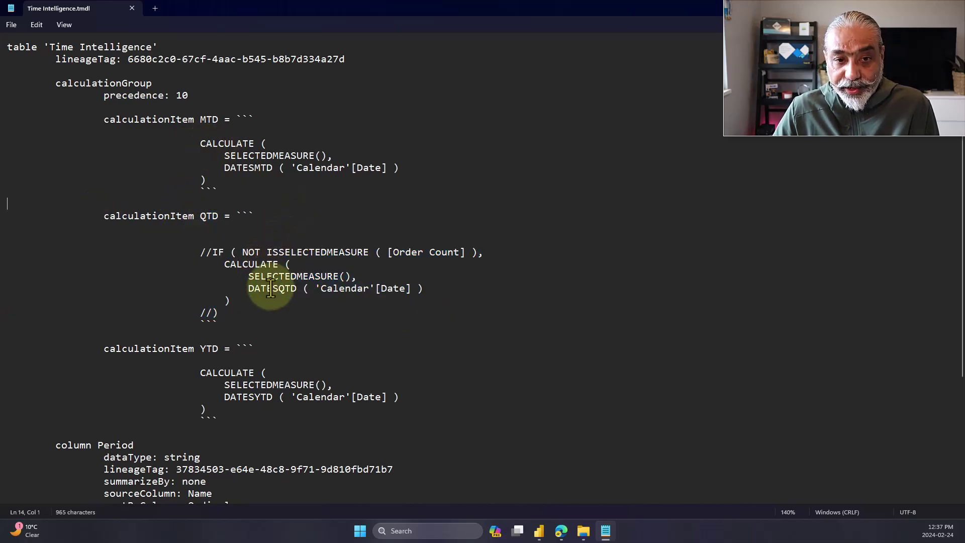
{"action": "left_click_drag", "start_coordinate": [220, 262], "coordinate": [383, 300]}
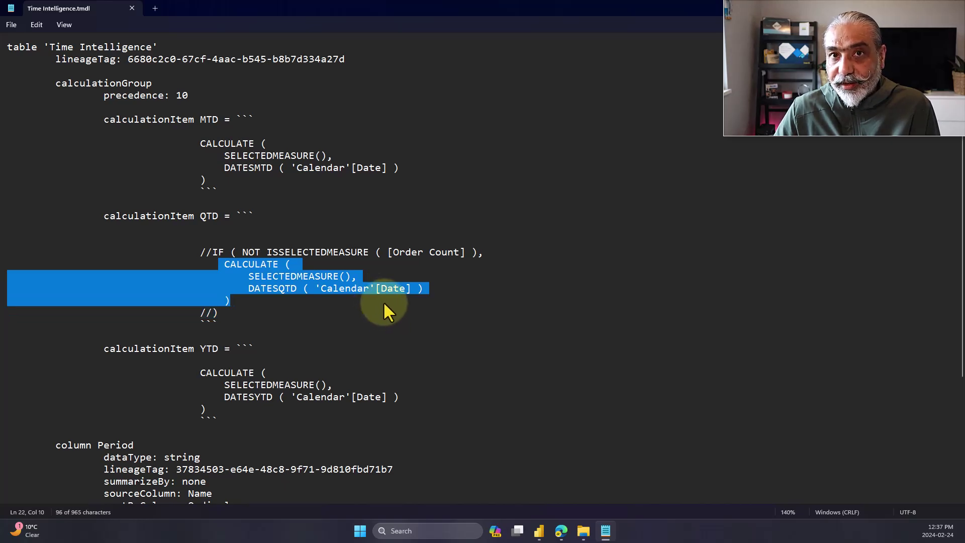
{"action": "scroll", "coordinate": [383, 301], "scroll_direction": "down", "scroll_amount": 1}
{"action": "scroll", "coordinate": [382, 304], "scroll_direction": "down", "scroll_amount": 1}
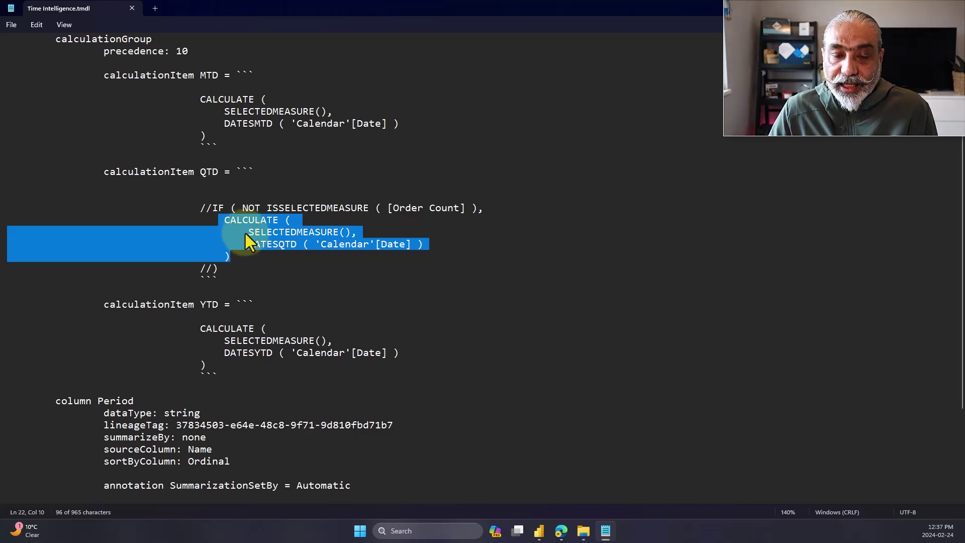
{"action": "left_click", "coordinate": [232, 372]}
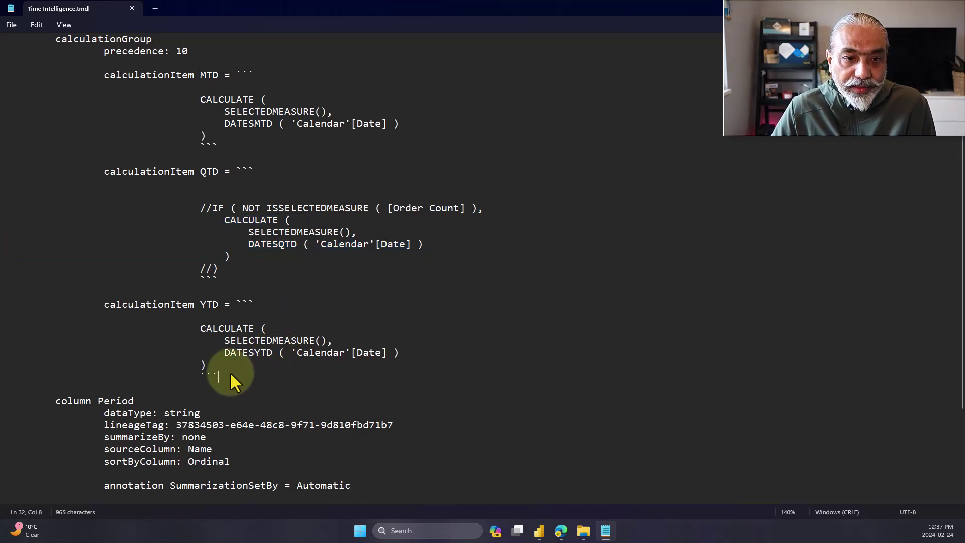
{"action": "left_click_drag", "start_coordinate": [219, 374], "coordinate": [25, 293]}
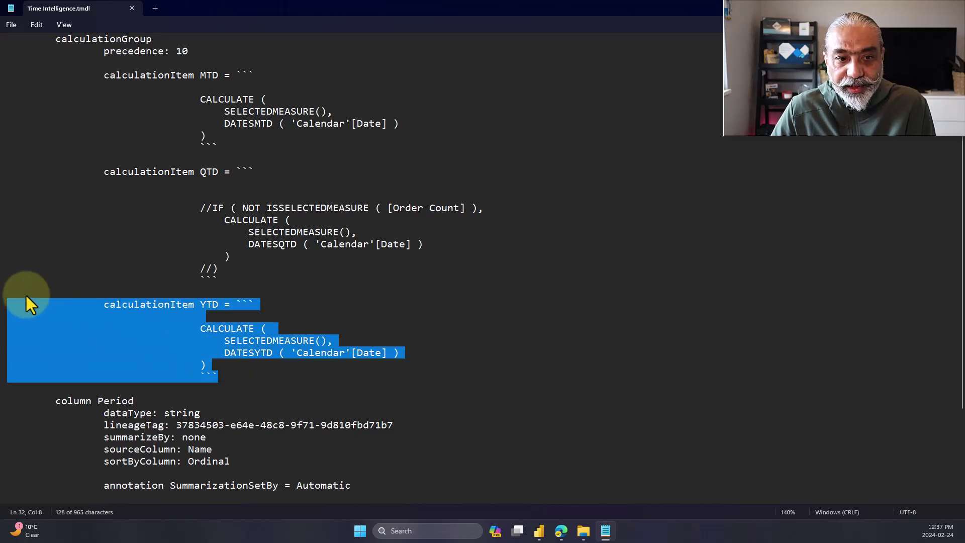
{"action": "scroll", "coordinate": [80, 262], "scroll_direction": "down", "scroll_amount": 1}
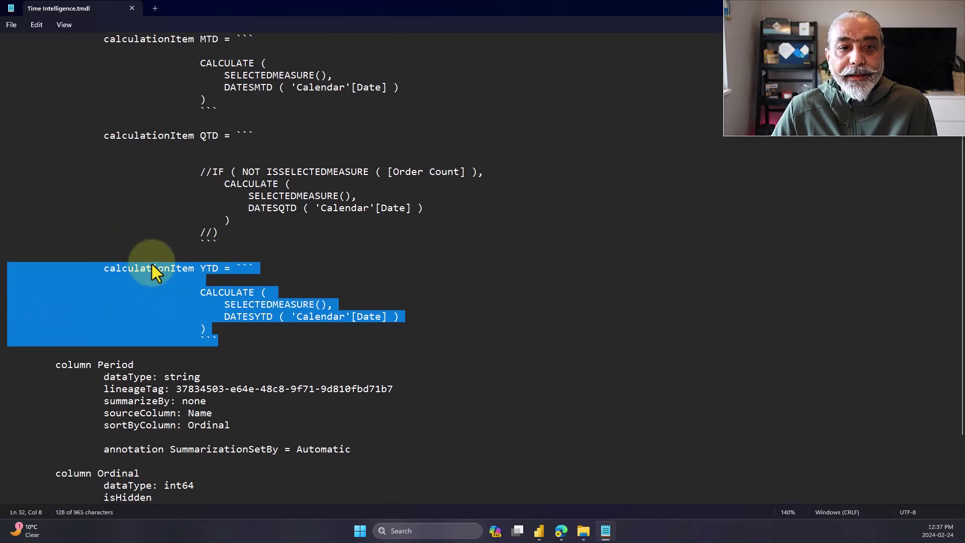
{"action": "left_click", "coordinate": [230, 339]}
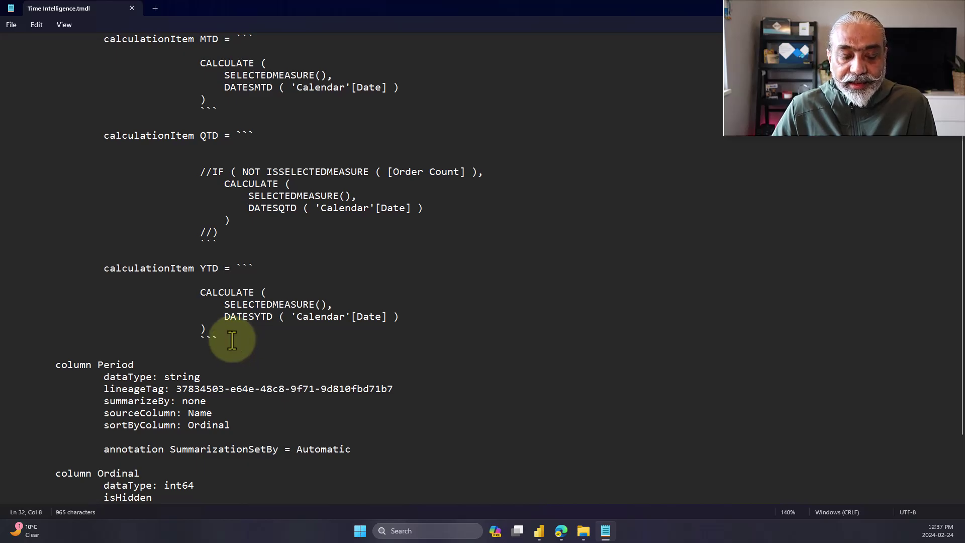
{"action": "left_click_drag", "start_coordinate": [234, 335], "coordinate": [15, 267]}
{"action": "key", "text": "ctrl+c"}
Step: Paste a copy of the YTD calculation item below it and rename it TTM
{"action": "left_click", "coordinate": [256, 343]}
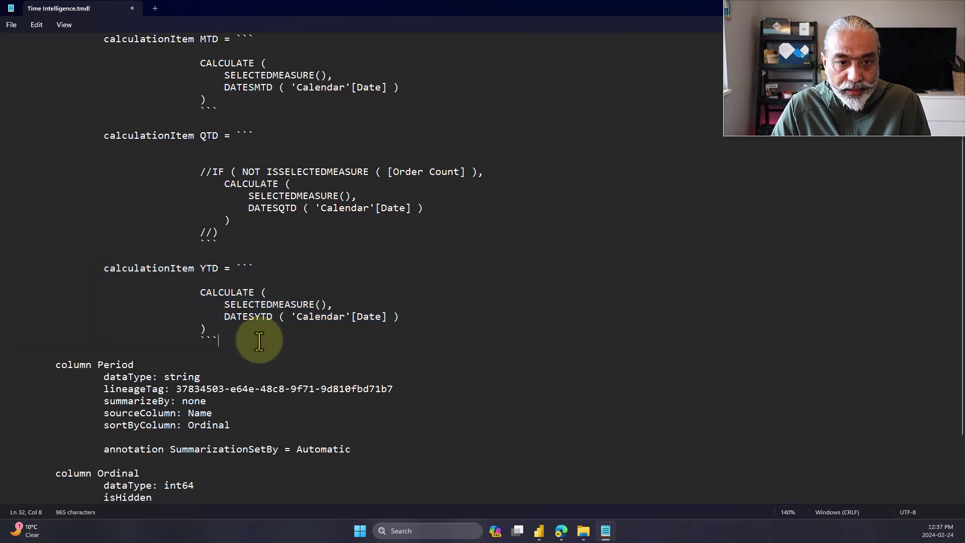
{"action": "key", "text": "Return"}
{"action": "key", "text": "Return"}
{"action": "key", "text": "ctrl+v"}
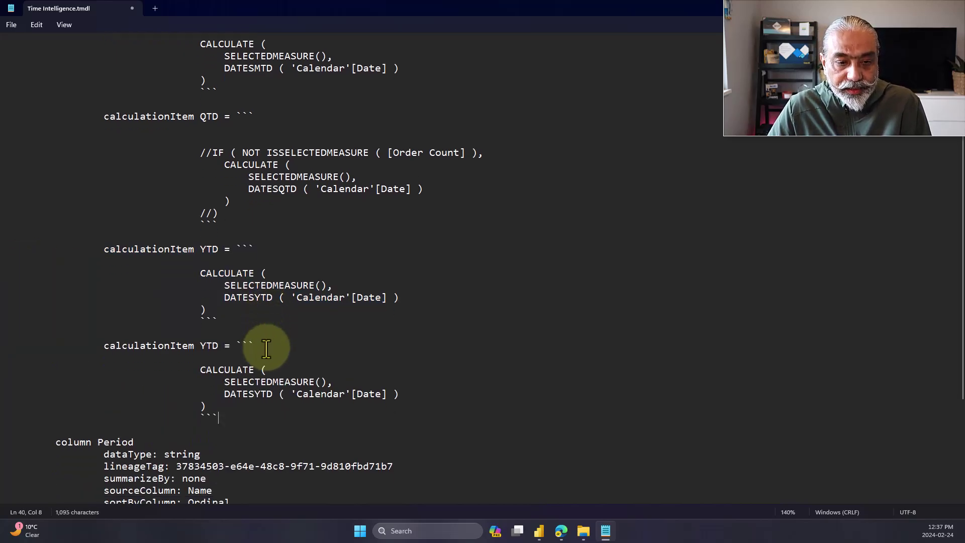
{"action": "scroll", "coordinate": [266, 348], "scroll_direction": "down", "scroll_amount": 2}
{"action": "double_click", "coordinate": [209, 293]}
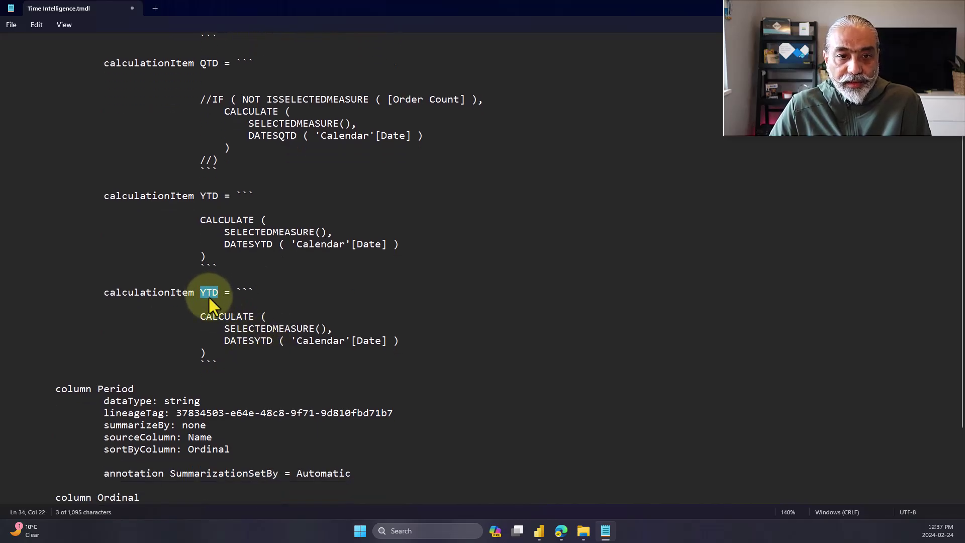
{"action": "type", "text": "TTM"}
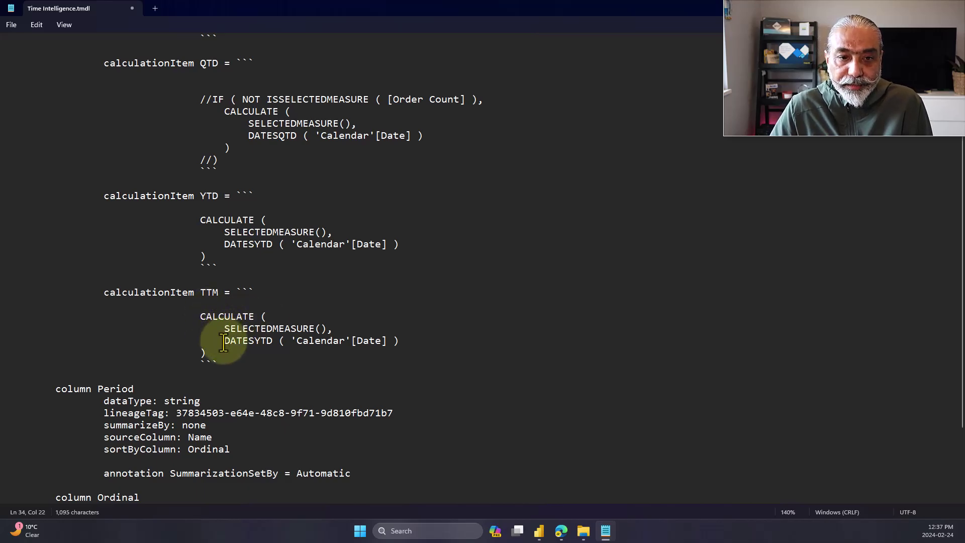
Step: Replace TTM's DATESYTD filter with DATESINPERIOD over -12 MONTH, then save and close
{"action": "left_click", "coordinate": [207, 292]}
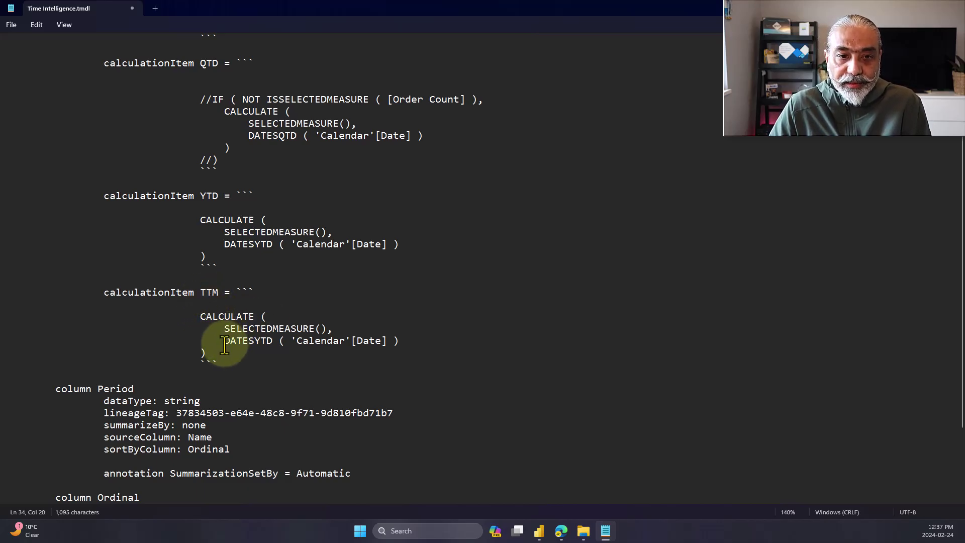
{"action": "left_click_drag", "start_coordinate": [224, 345], "coordinate": [398, 339]}
{"action": "type", "text": "DATE"}
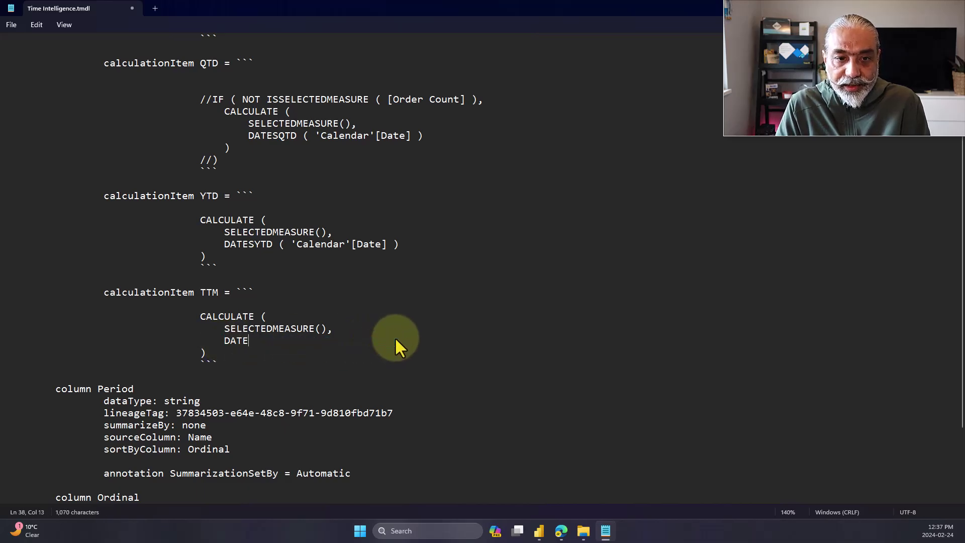
{"action": "type", "text": "SINPE"}
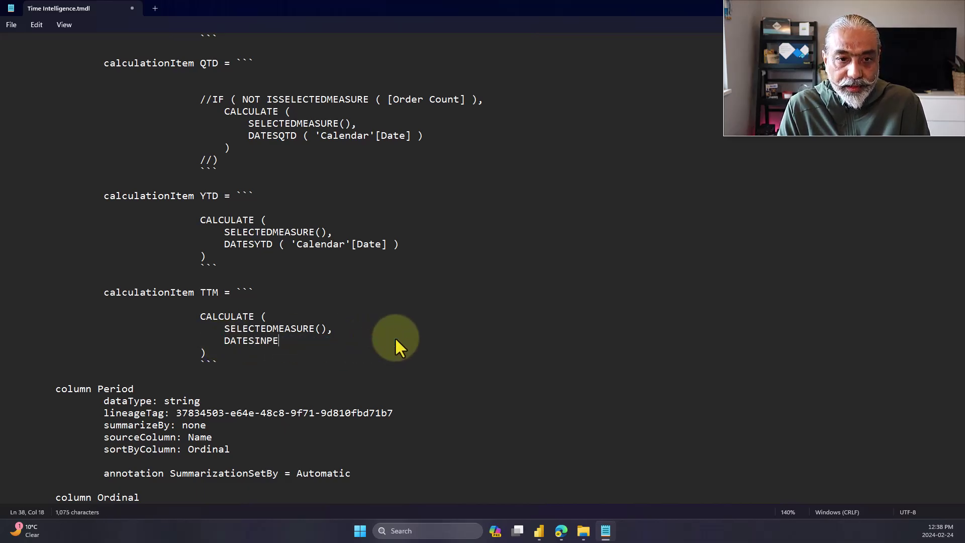
{"action": "type", "text": "RIOD ( "}
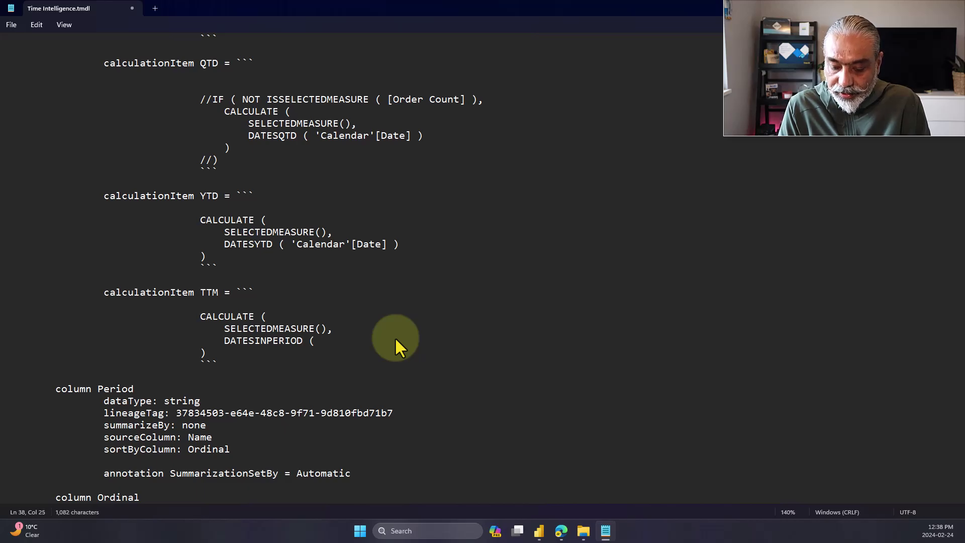
{"action": "type", "text": "'Calendar'["}
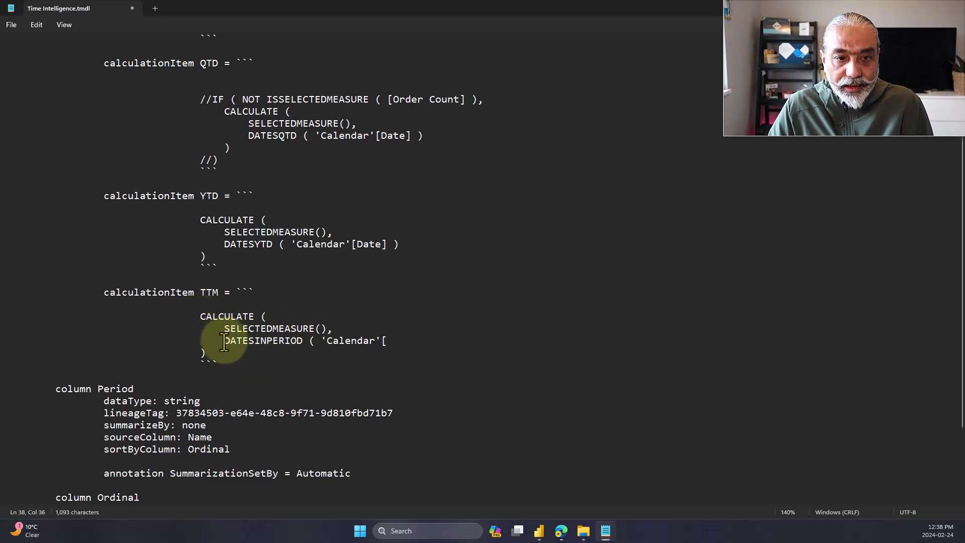
{"action": "left_click_drag", "start_coordinate": [225, 340], "coordinate": [399, 342]}
{"action": "type", "text": "CALCULATE ( [Sales], DATESINPERIOD ( 'Calendar'[Date], MAX ( 'Calendar'[Date] ), -12, MONTH ) )"}
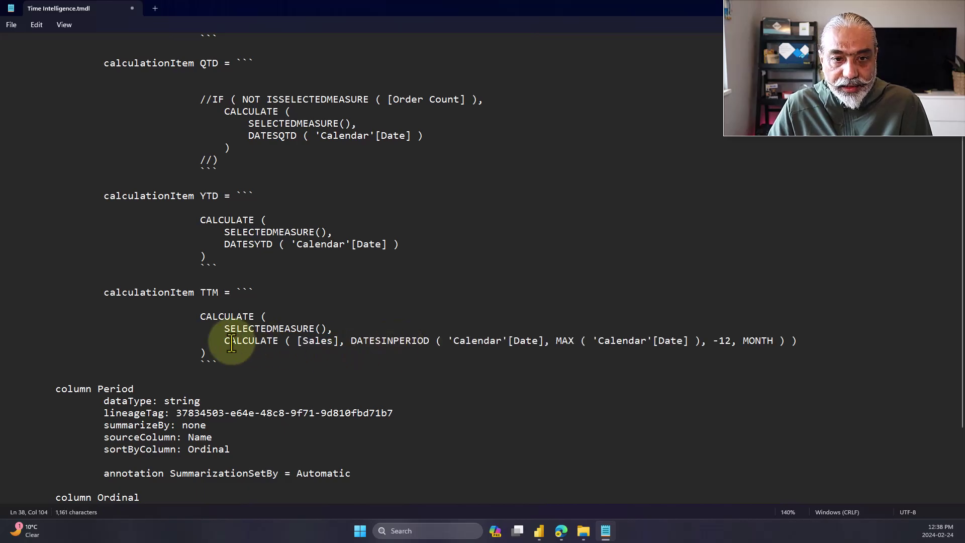
{"action": "left_click_drag", "start_coordinate": [224, 340], "coordinate": [352, 341]}
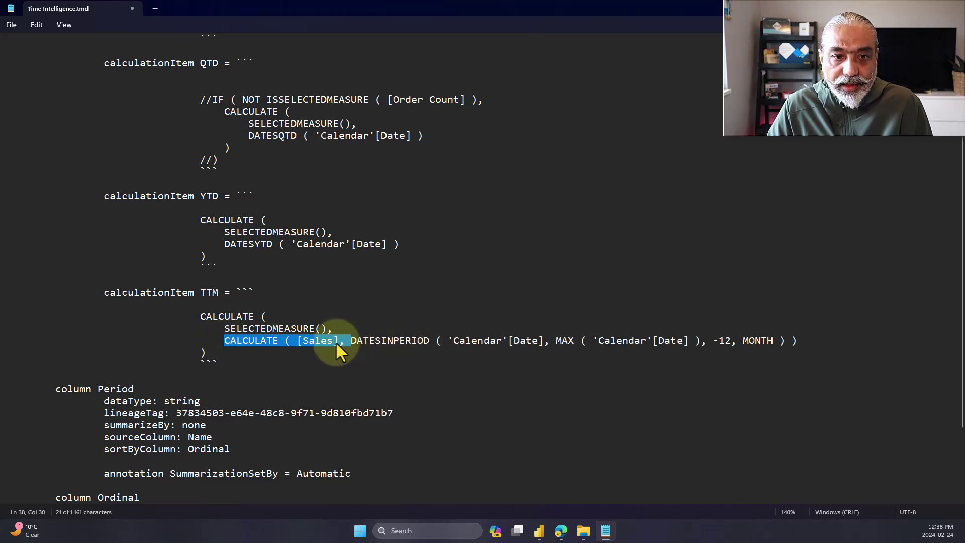
{"action": "key", "text": "Delete"}
{"action": "left_click_drag", "start_coordinate": [225, 328], "coordinate": [370, 329]}
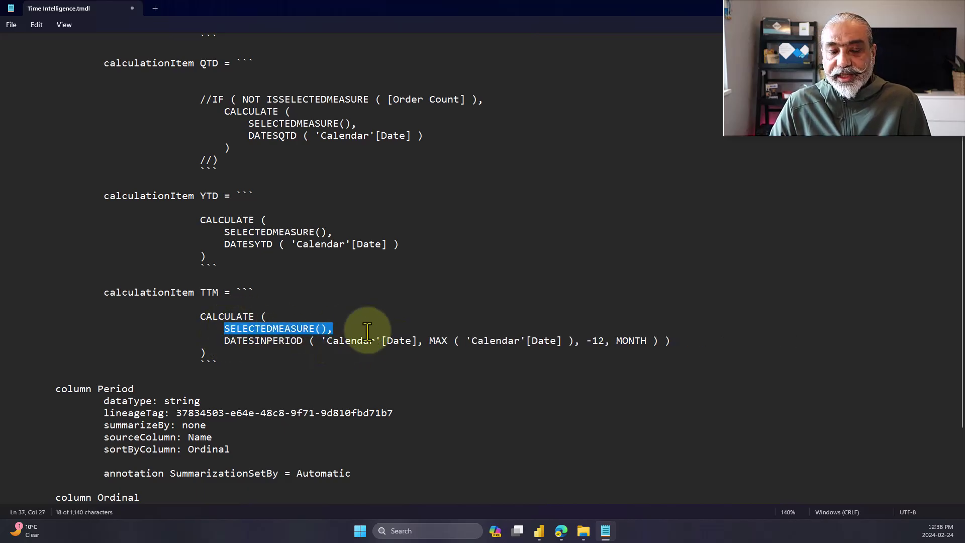
{"action": "double_click", "coordinate": [233, 346]}
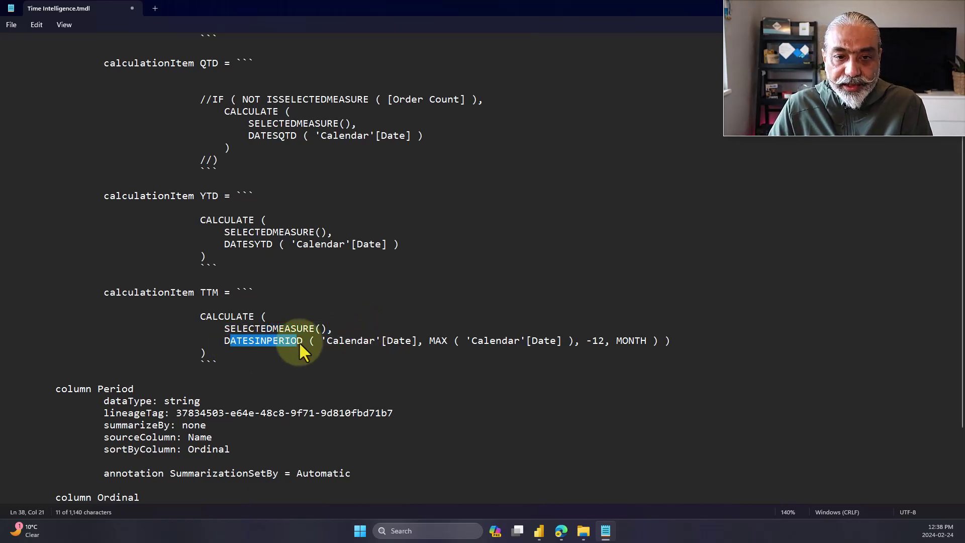
{"action": "left_click_drag", "start_coordinate": [323, 341], "coordinate": [582, 352]}
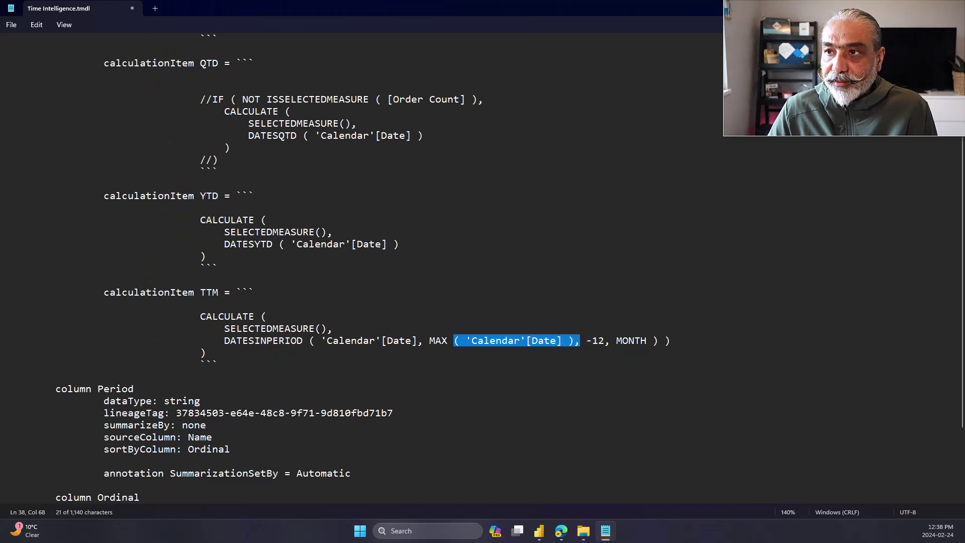
{"action": "left_click", "coordinate": [951, 8]}
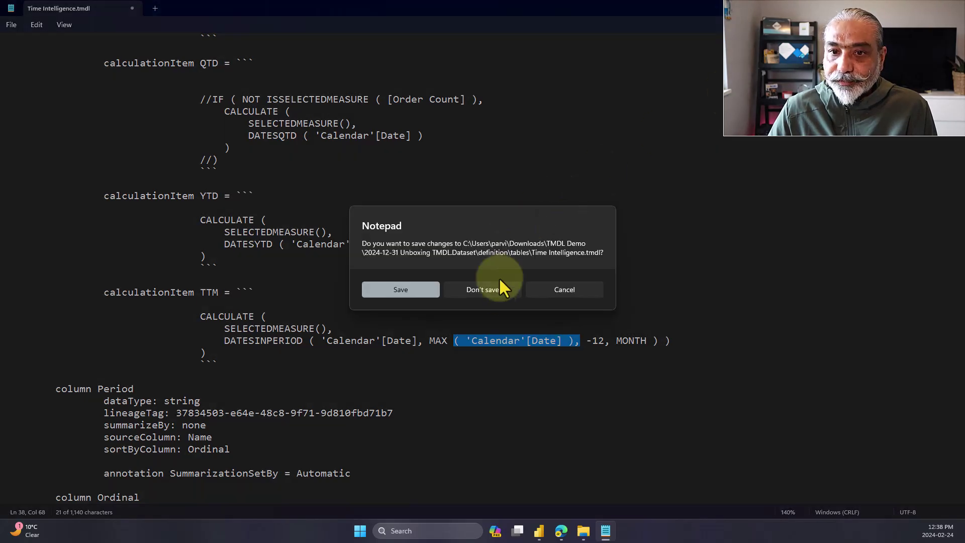
{"action": "left_click", "coordinate": [406, 289]}
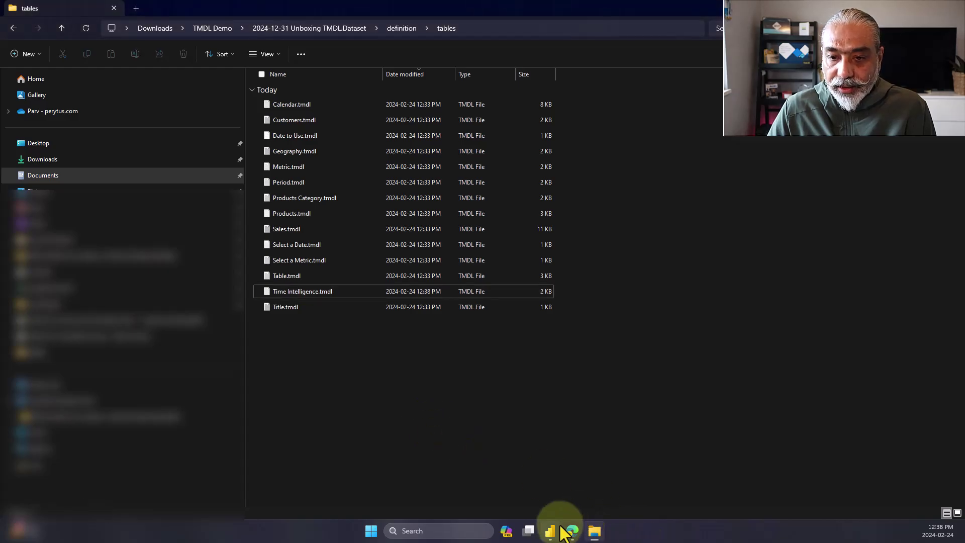
Step: Close Power BI Desktop saving changes, then reopen 2024-12-31 Unboxing TMDL.pbip from TMDL Demo
{"action": "left_click", "coordinate": [550, 529]}
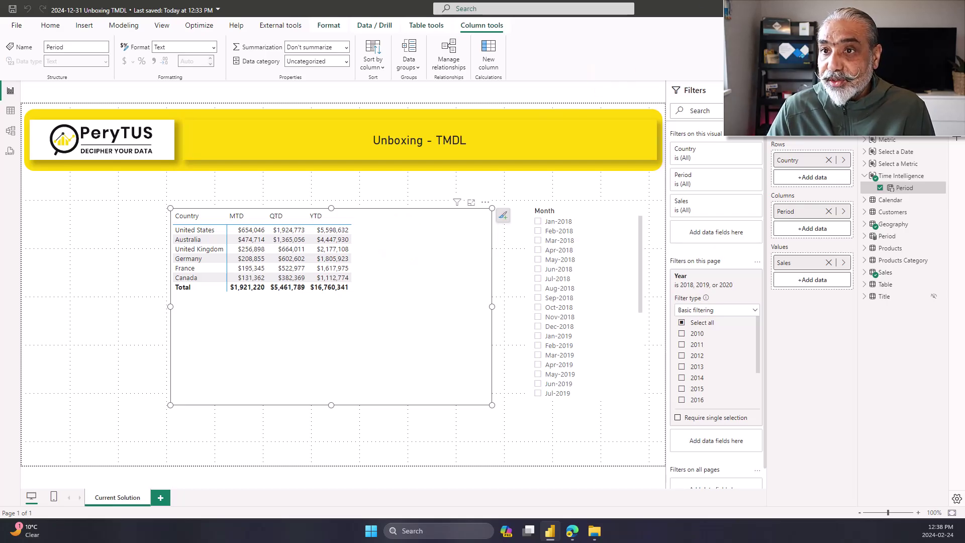
{"action": "key", "text": "alt+F4"}
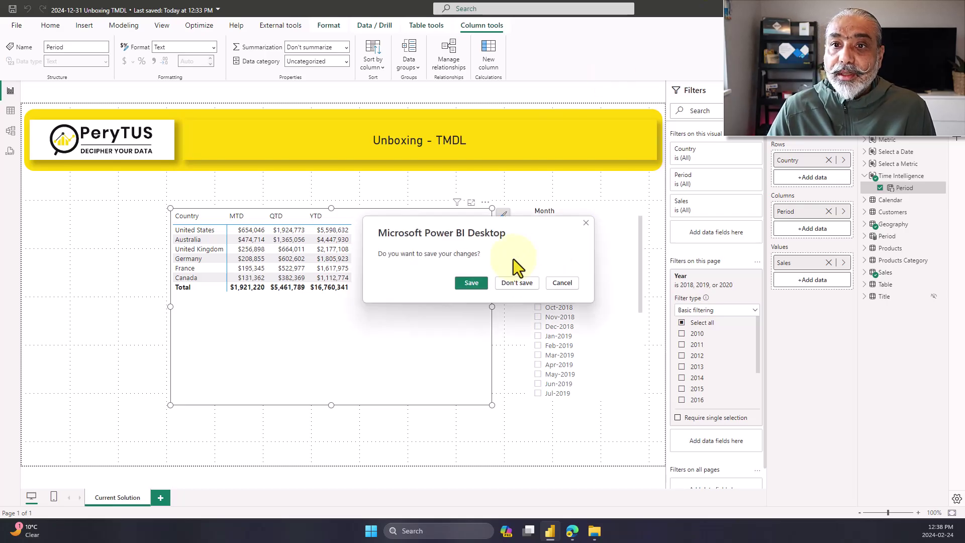
{"action": "left_click", "coordinate": [472, 283]}
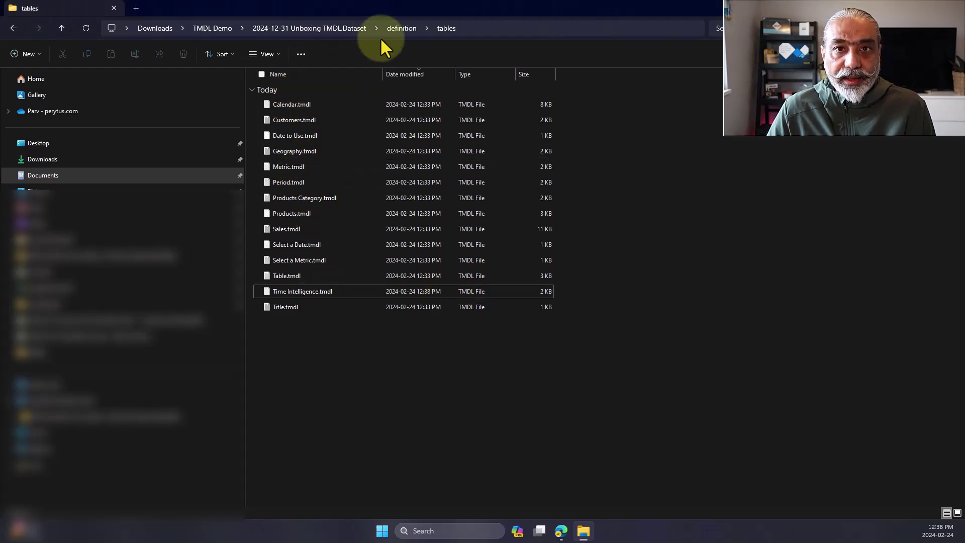
{"action": "left_click", "coordinate": [326, 28]}
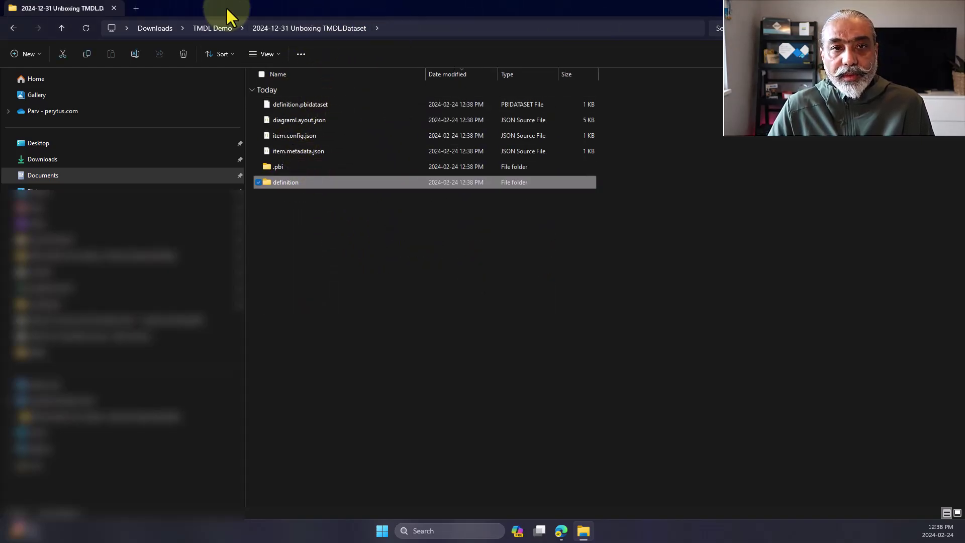
{"action": "left_click", "coordinate": [221, 27]}
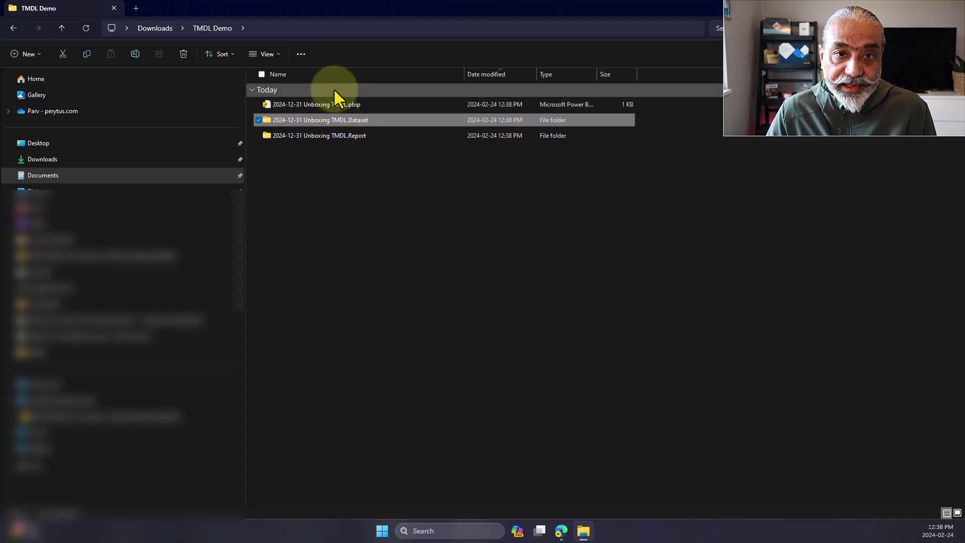
{"action": "double_click", "coordinate": [329, 104]}
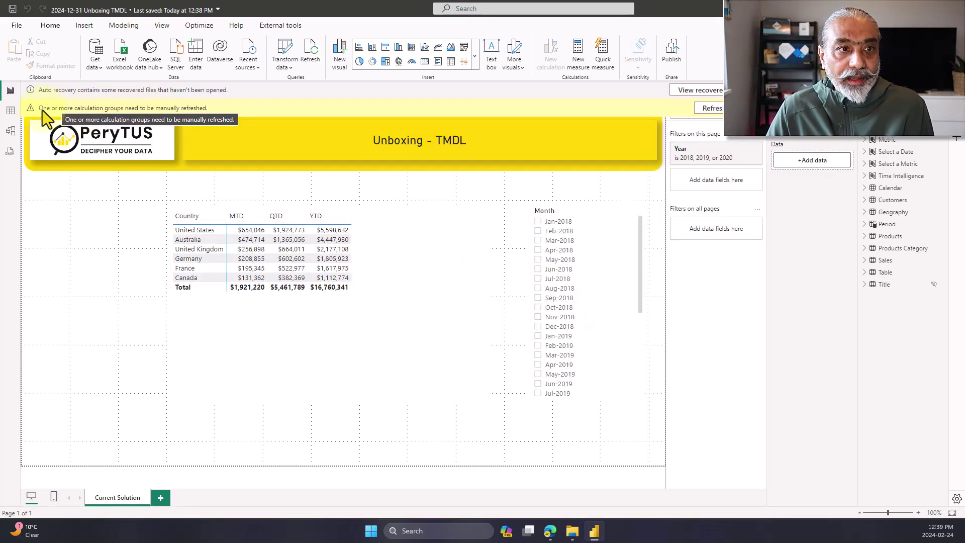
Step: Postpone the recovered files and dismiss the calculation group refresh warning
{"action": "left_click", "coordinate": [683, 90]}
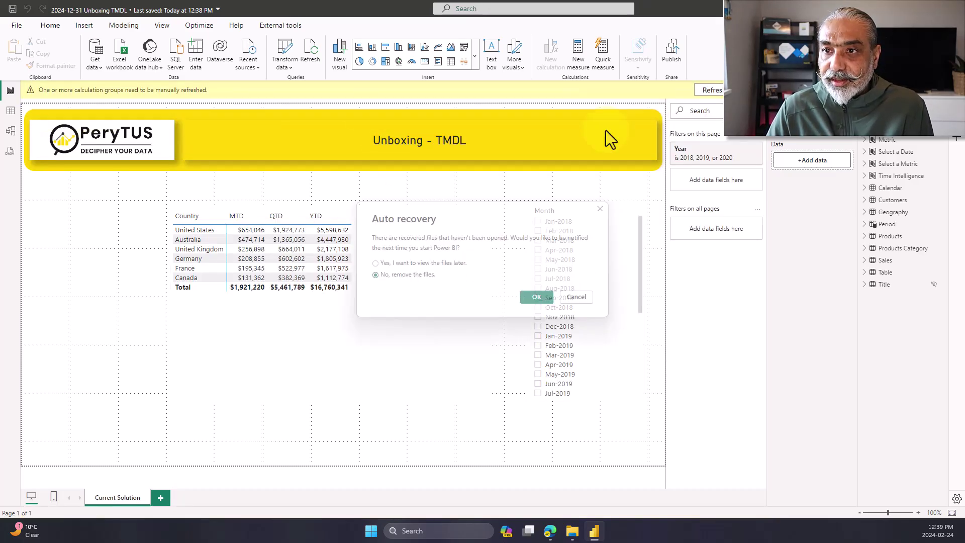
{"action": "left_click", "coordinate": [444, 260]}
{"action": "left_click", "coordinate": [526, 297]}
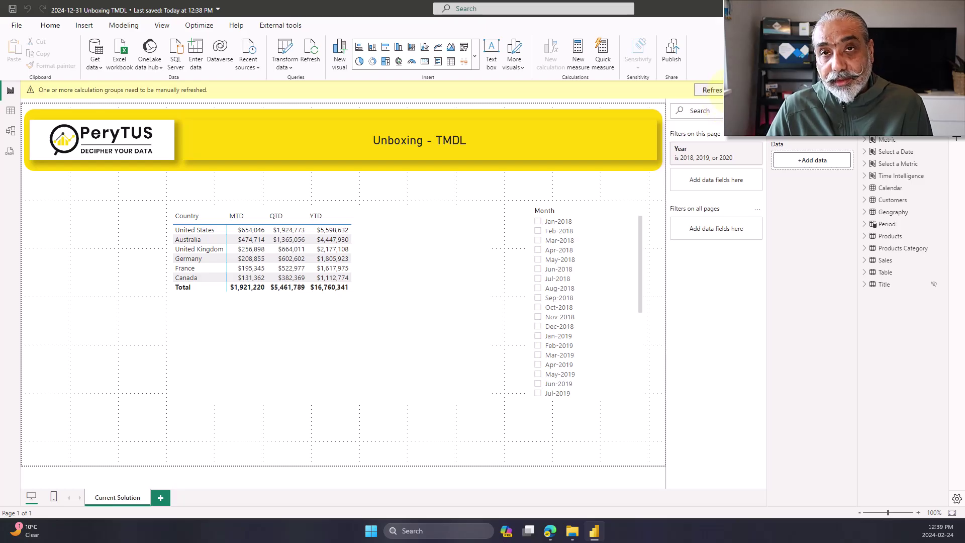
{"action": "left_click", "coordinate": [709, 90]}
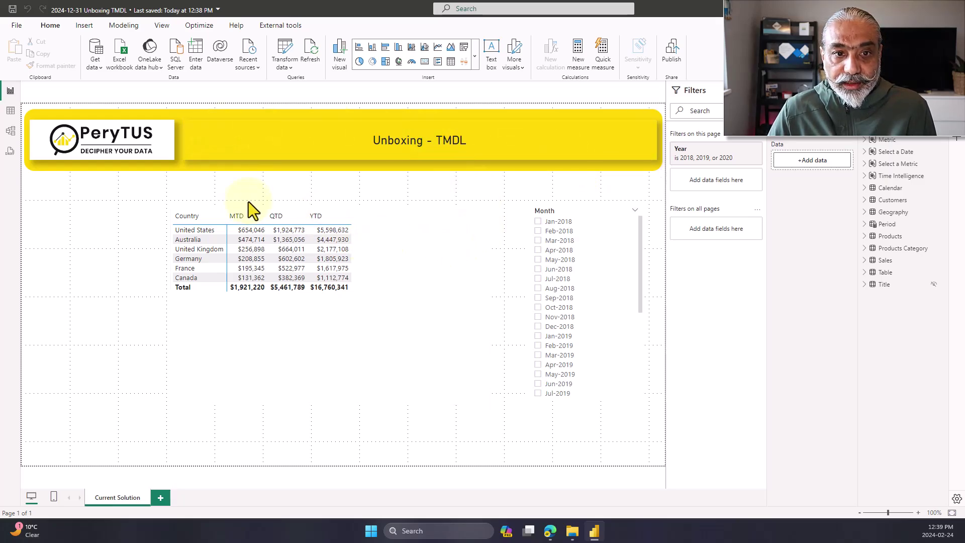
Step: Inspect the Time Intelligence table's MTD, QTD and YTD rows in Table view, then close Power BI
{"action": "left_click", "coordinate": [419, 276]}
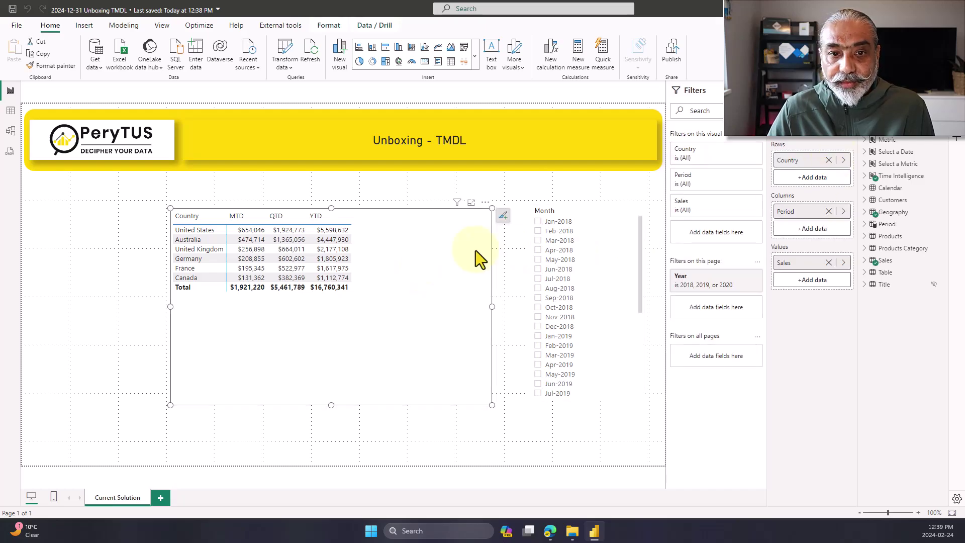
{"action": "left_click", "coordinate": [902, 176]}
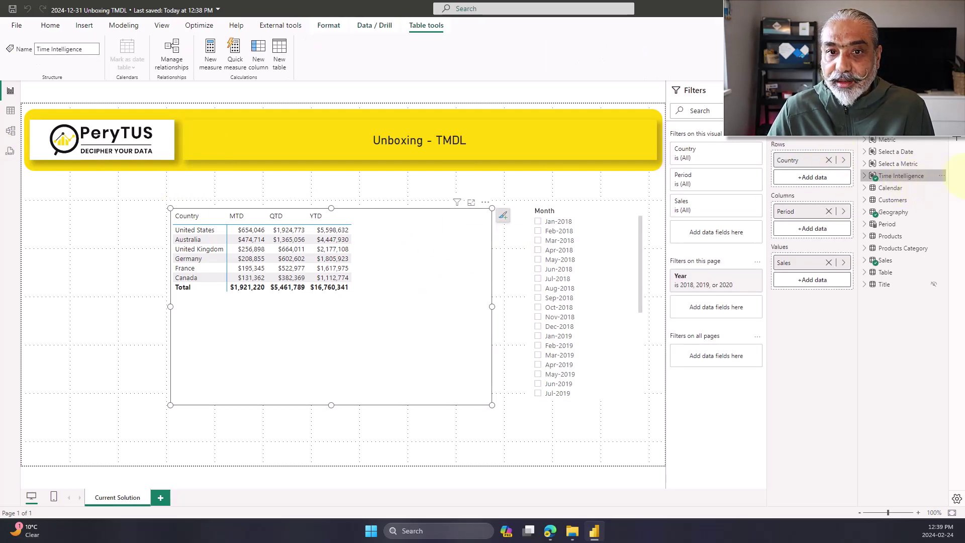
{"action": "left_click", "coordinate": [11, 112]}
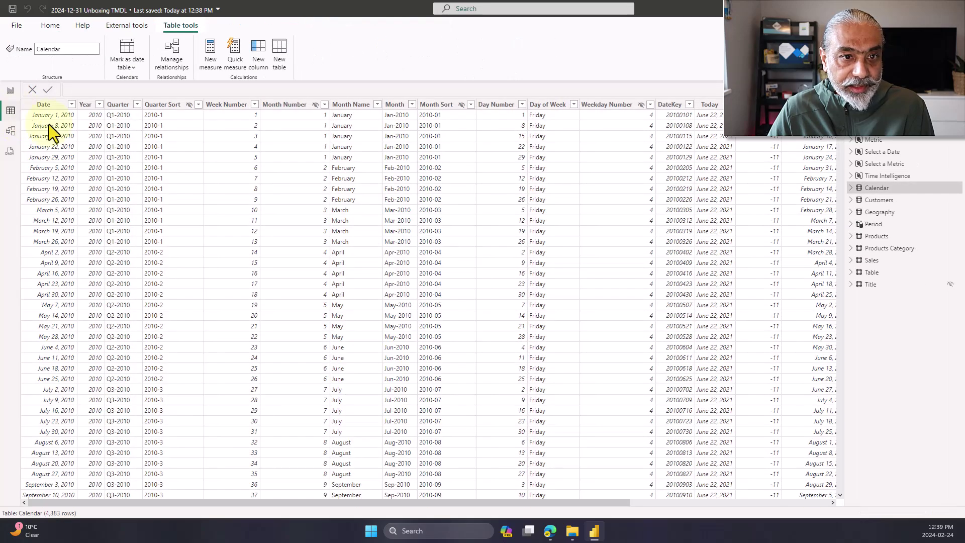
{"action": "left_click", "coordinate": [894, 176]}
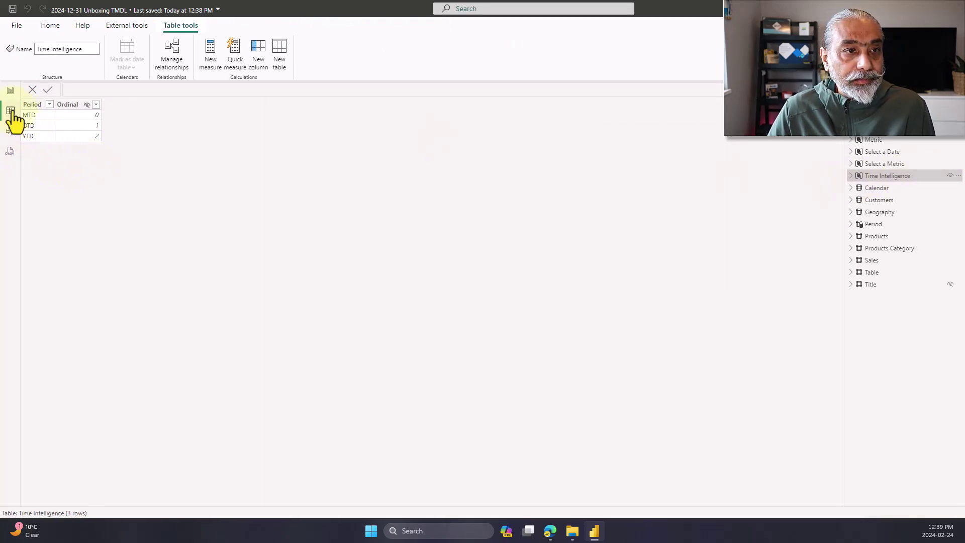
{"action": "left_click", "coordinate": [82, 134]}
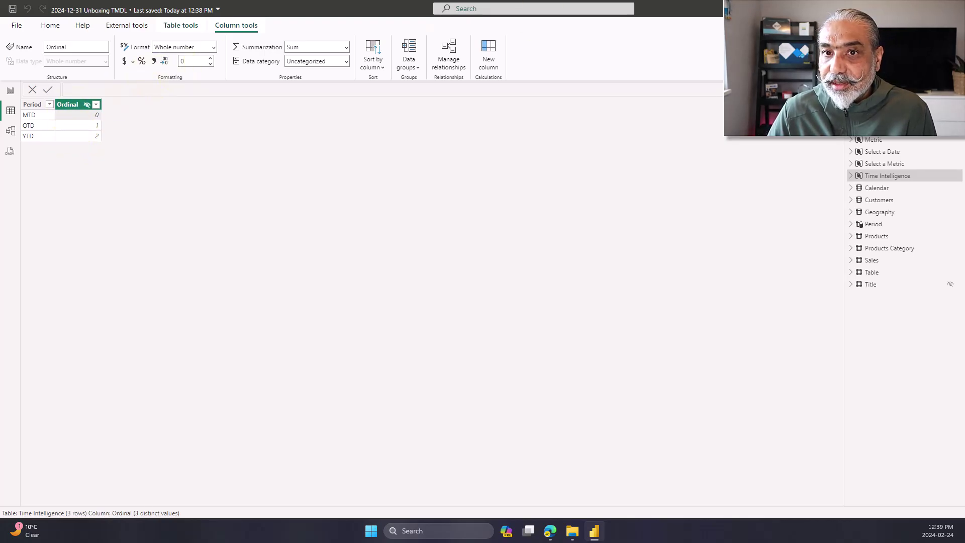
{"action": "key", "text": "alt+F4"}
Step: Close Power BI without saving and browse to the Dataset > definition > tables folder
{"action": "left_click", "coordinate": [515, 281]}
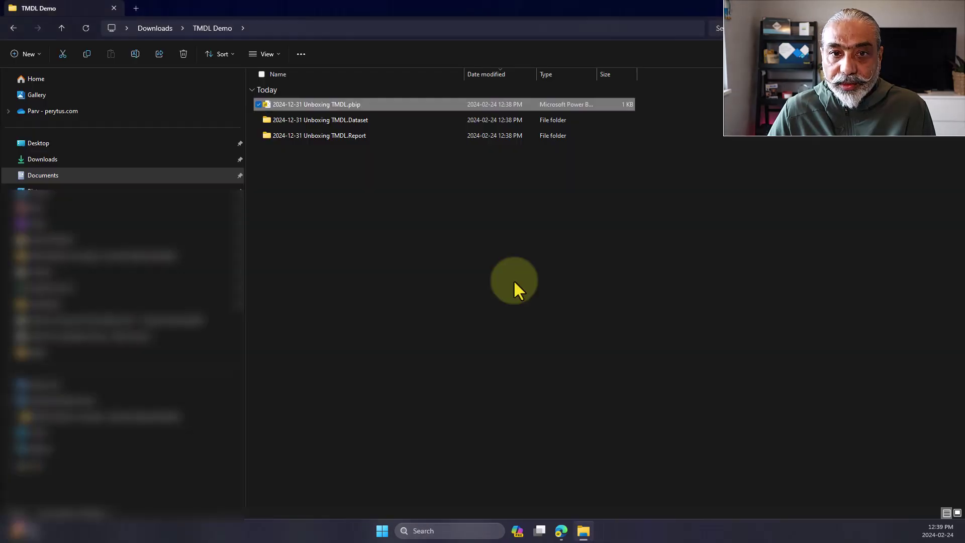
{"action": "left_click", "coordinate": [312, 134]}
{"action": "double_click", "coordinate": [330, 121]}
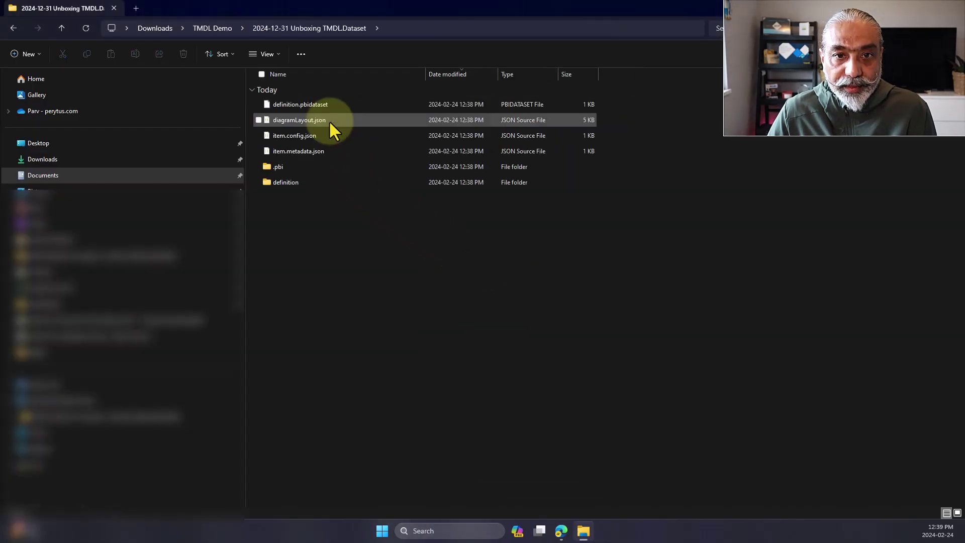
{"action": "double_click", "coordinate": [297, 185]}
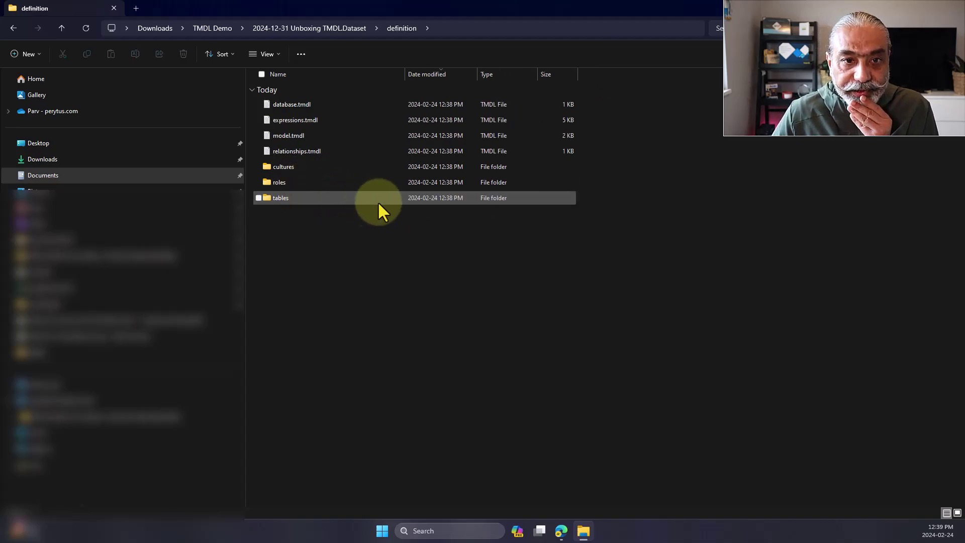
{"action": "double_click", "coordinate": [309, 197]}
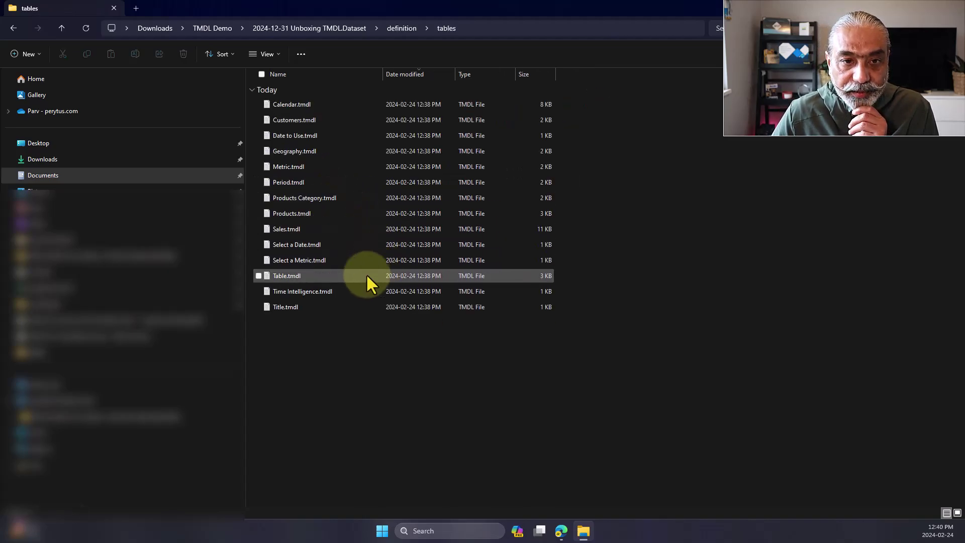
Step: Open Time Intelligence.tmdl in maximized Notepad and select the YTD item's CALCULATE expression
{"action": "right_click", "coordinate": [309, 290]}
{"action": "mouse_move", "coordinate": [385, 340]}
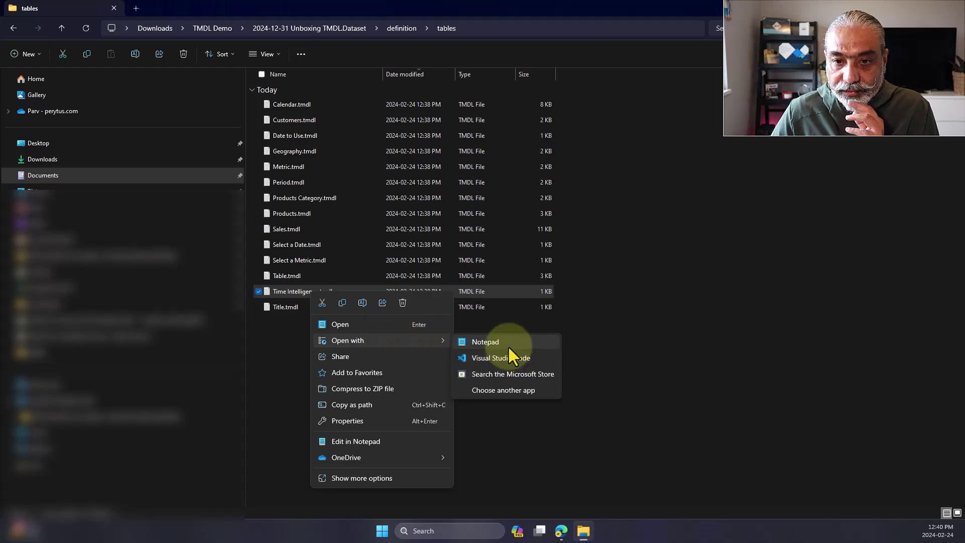
{"action": "left_click", "coordinate": [506, 346]}
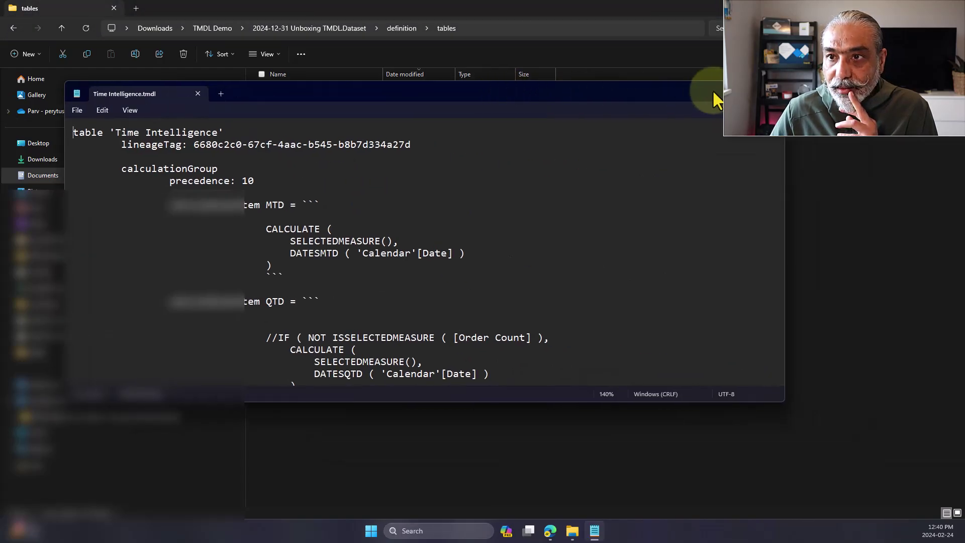
{"action": "double_click", "coordinate": [715, 95]}
{"action": "scroll", "coordinate": [453, 269], "scroll_direction": "down", "scroll_amount": 5}
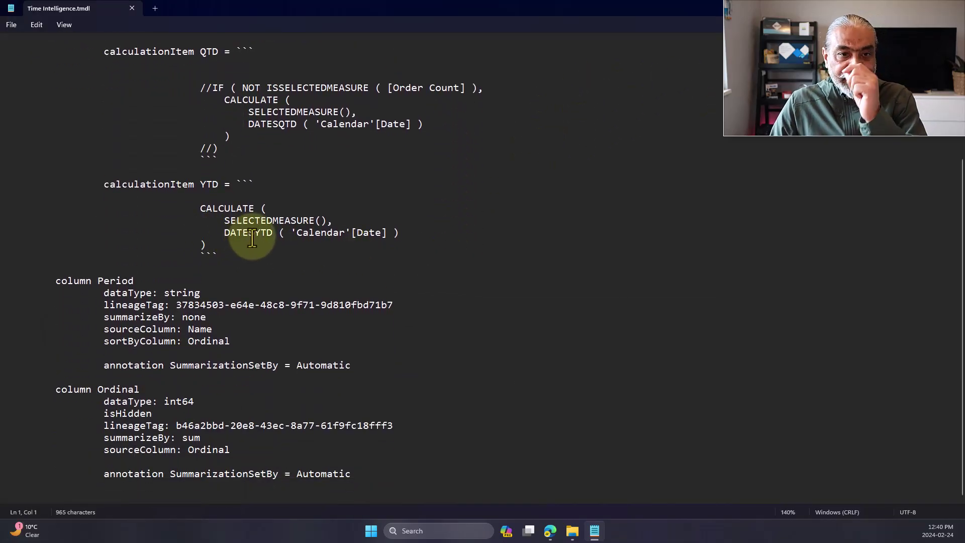
{"action": "left_click_drag", "start_coordinate": [221, 242], "coordinate": [88, 210]}
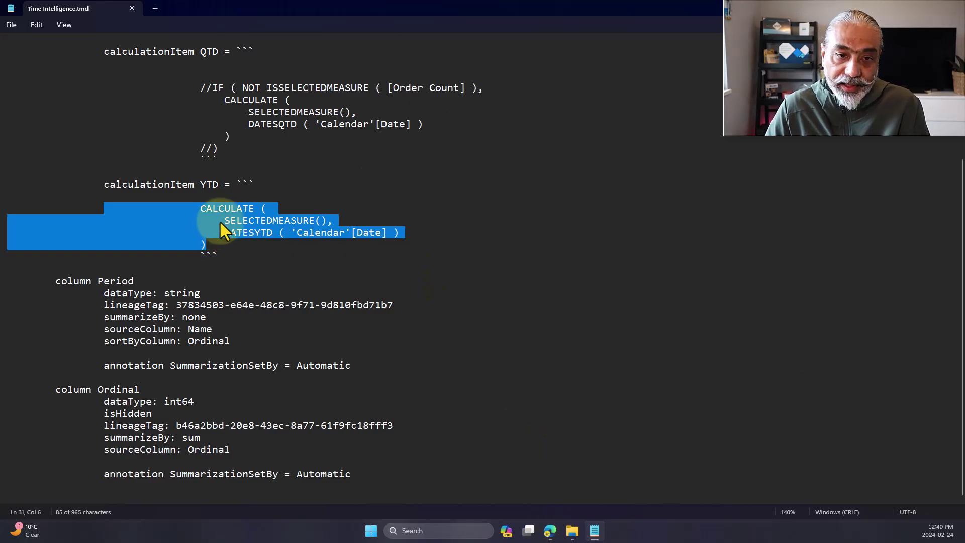
Step: Paste a duplicate of the YTD calculation item below the original and indent its first line
{"action": "left_click_drag", "start_coordinate": [221, 255], "coordinate": [52, 186]}
{"action": "key", "text": "ctrl+c"}
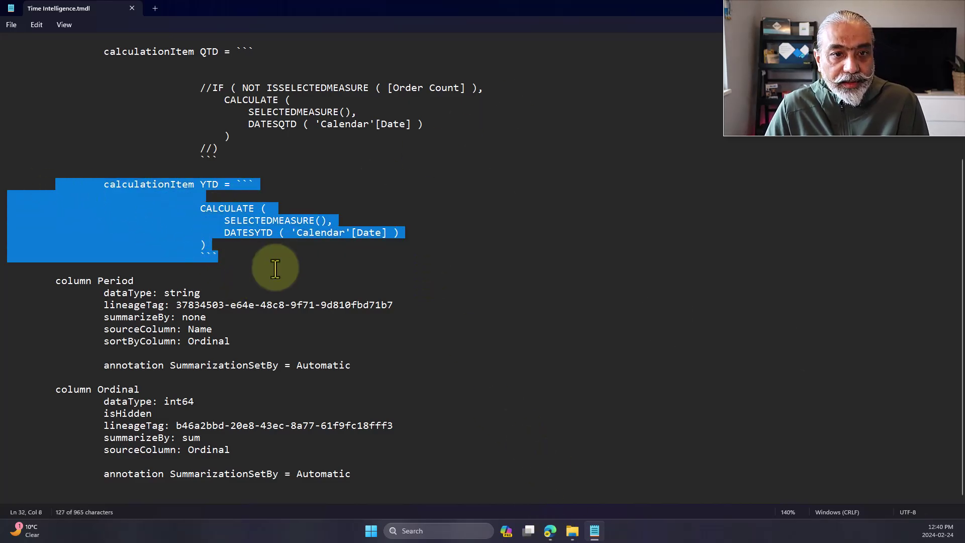
{"action": "left_click", "coordinate": [265, 255]}
{"action": "key", "text": "Return"}
{"action": "key", "text": "Return"}
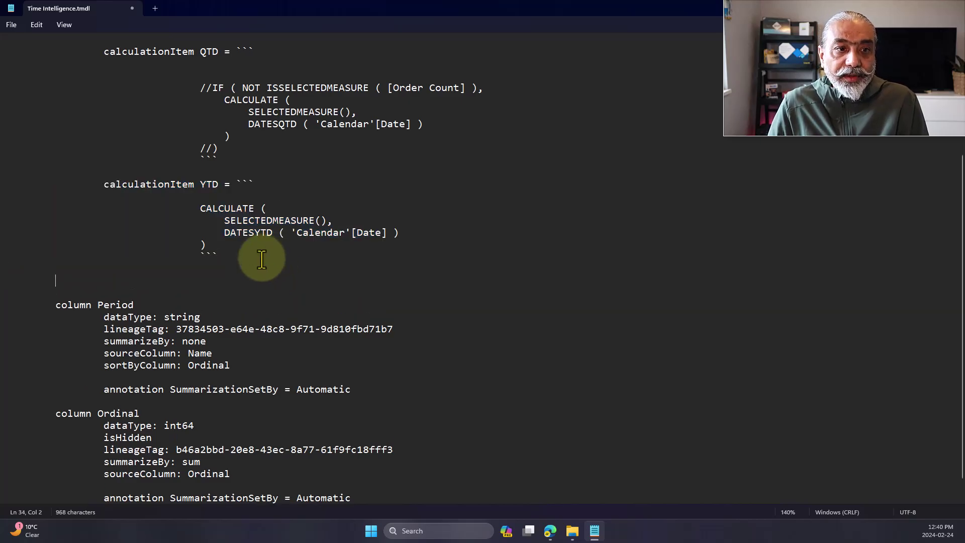
{"action": "key", "text": "ctrl+v"}
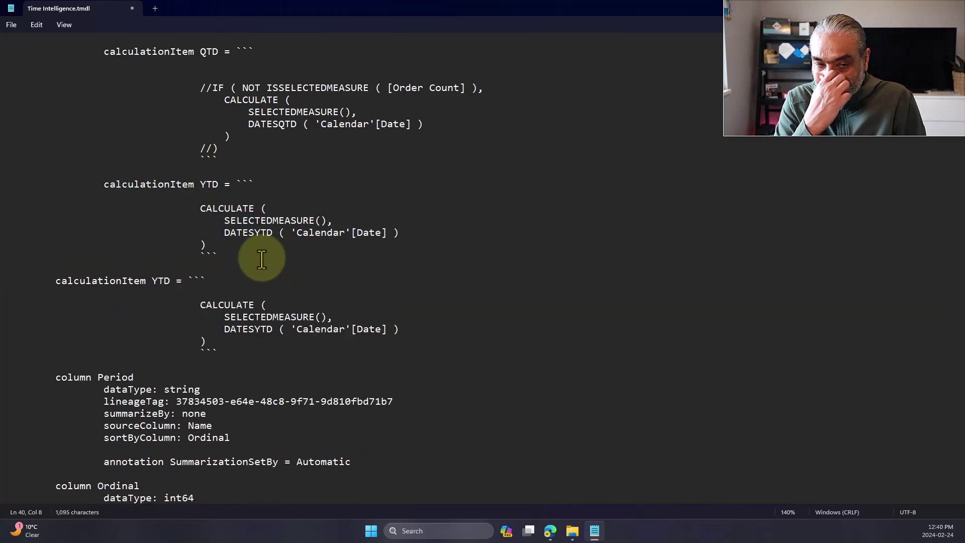
{"action": "left_click", "coordinate": [56, 280]}
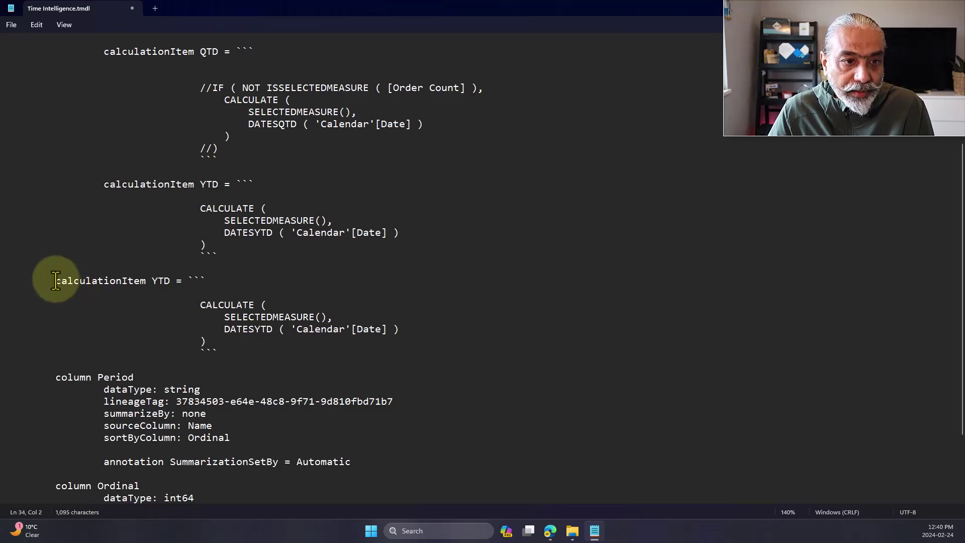
{"action": "key", "text": "Tab"}
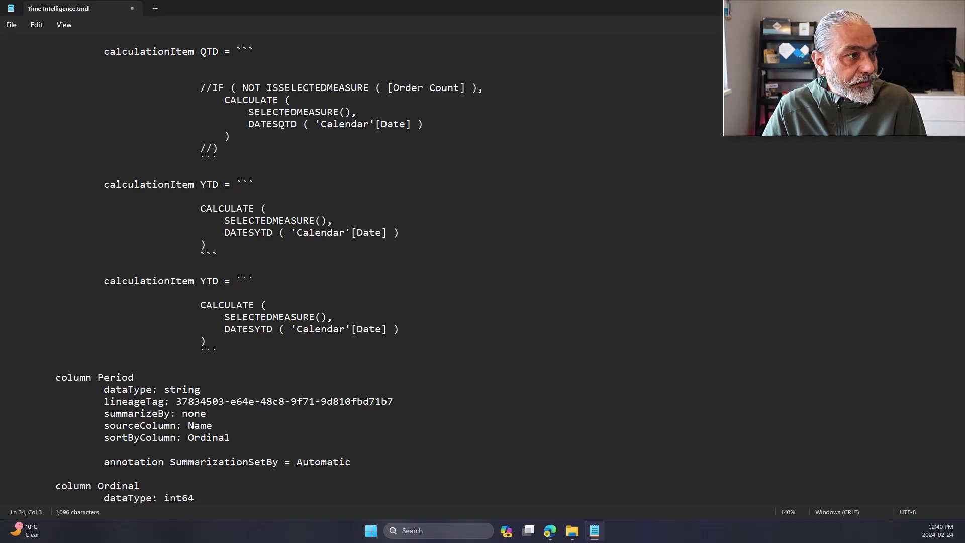
Step: Rename the copy to TTM and replace DATESYTD with a DATESINPERIOD -12, MONTH expression
{"action": "left_click_drag", "start_coordinate": [224, 329], "coordinate": [394, 330]}
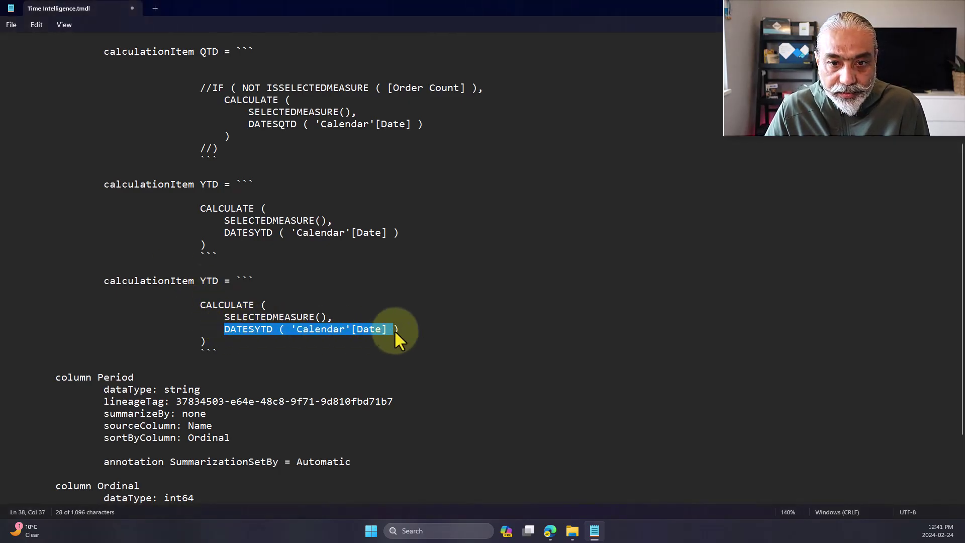
{"action": "type", "text": "DATESINPERIOD ( 'Calendar'[Date], MAX ( 'Calendar'[Date] ), -12, MONTH )"}
{"action": "left_click", "coordinate": [679, 334]}
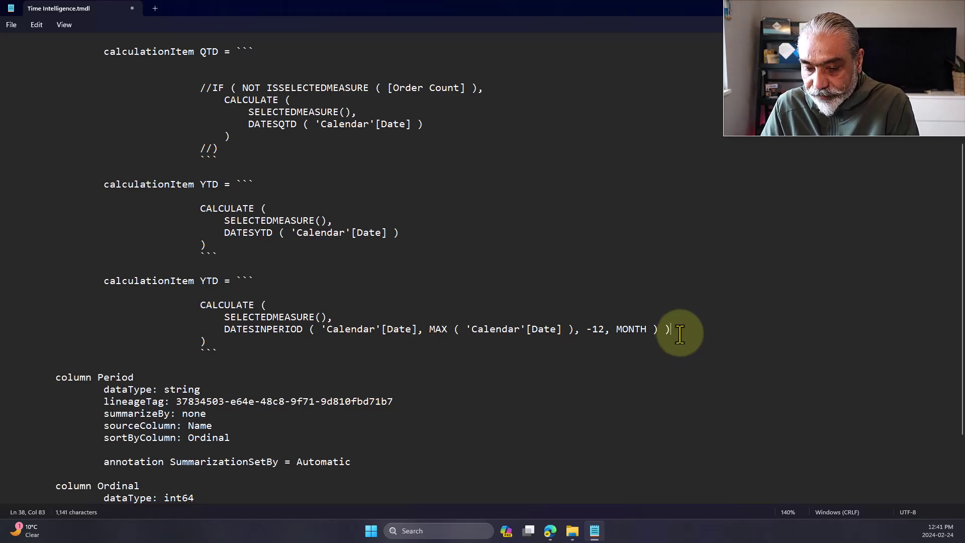
{"action": "key", "text": "BackSpace"}
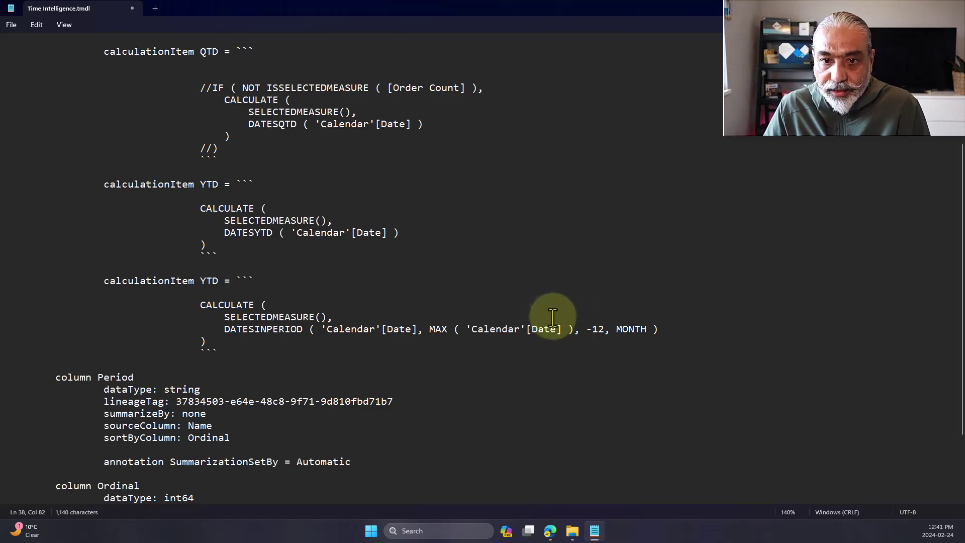
{"action": "double_click", "coordinate": [209, 280]}
{"action": "type", "text": "TTM"}
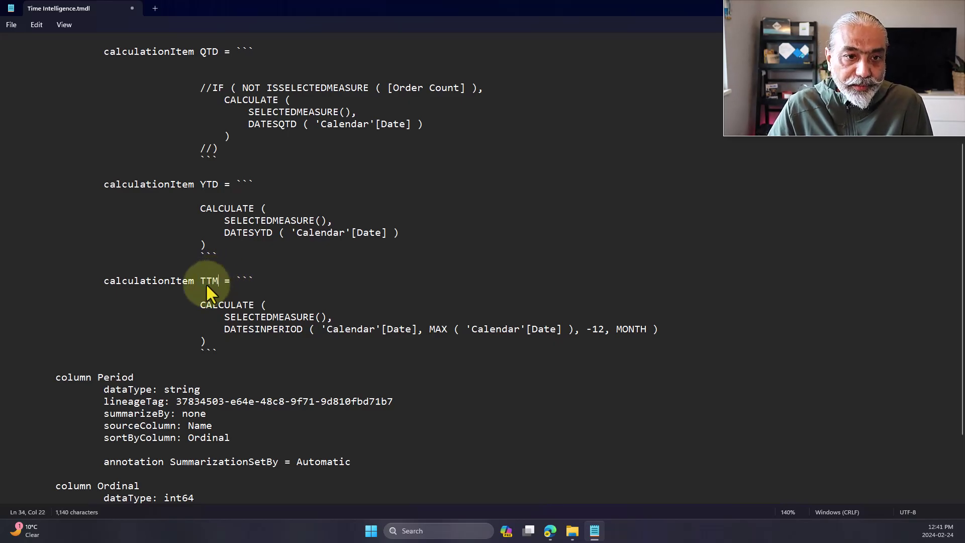
Step: Review the YTD and TTM items, then close Notepad and save the changes
{"action": "left_click_drag", "start_coordinate": [202, 308], "coordinate": [202, 329]}
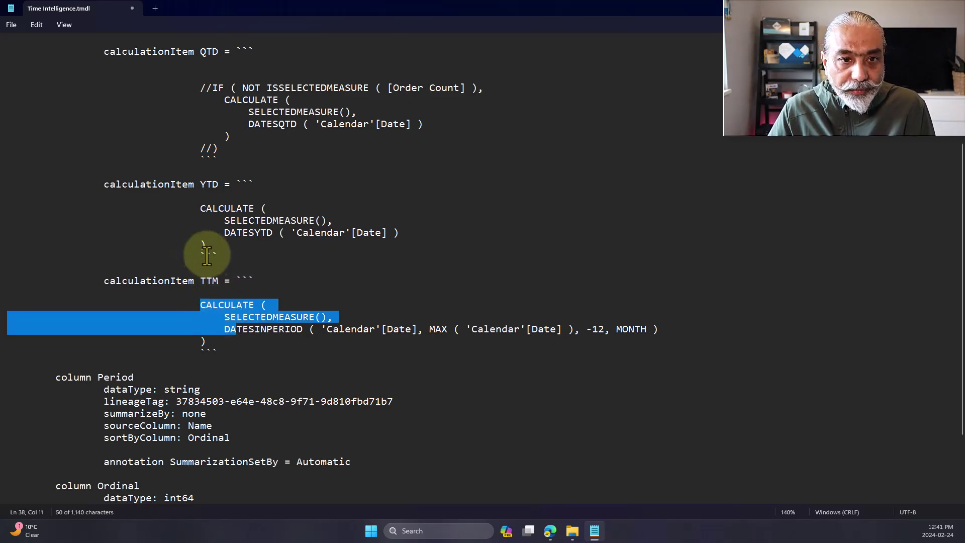
{"action": "left_click_drag", "start_coordinate": [217, 257], "coordinate": [48, 177]}
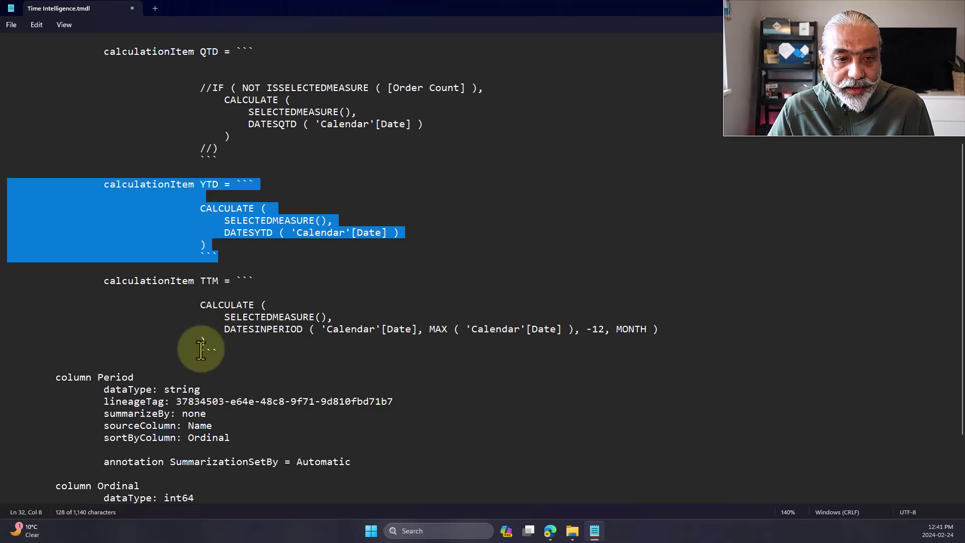
{"action": "left_click_drag", "start_coordinate": [201, 351], "coordinate": [82, 279]}
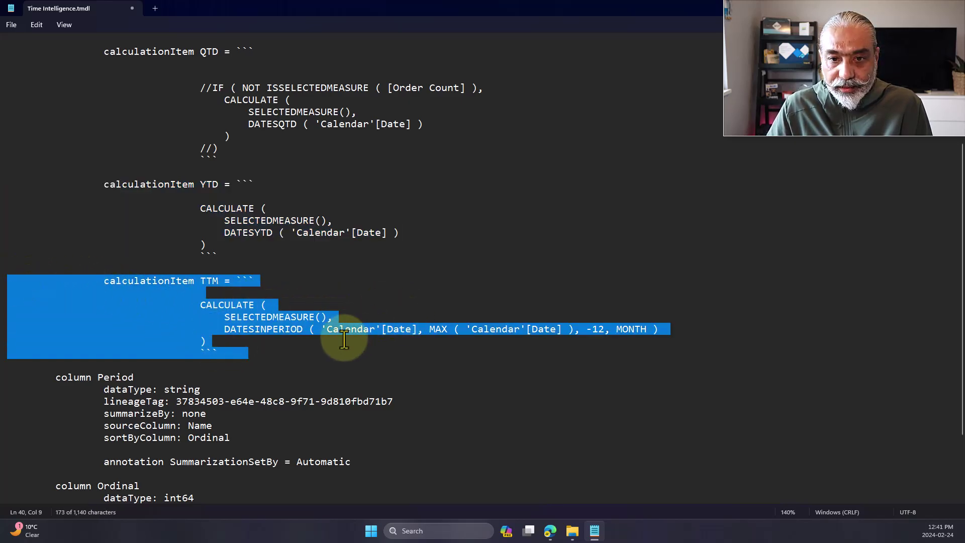
{"action": "left_click", "coordinate": [404, 270]}
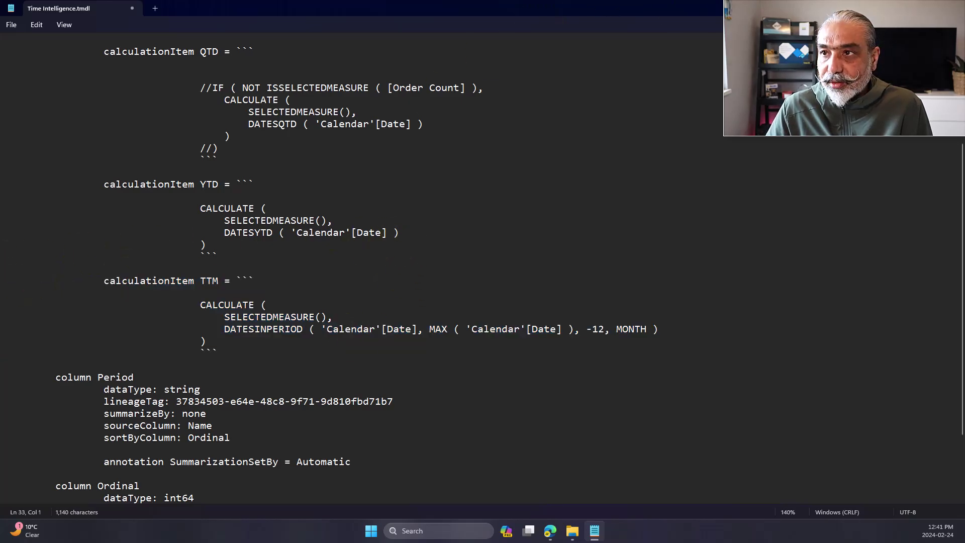
{"action": "left_click", "coordinate": [952, 8]}
{"action": "left_click", "coordinate": [437, 288]}
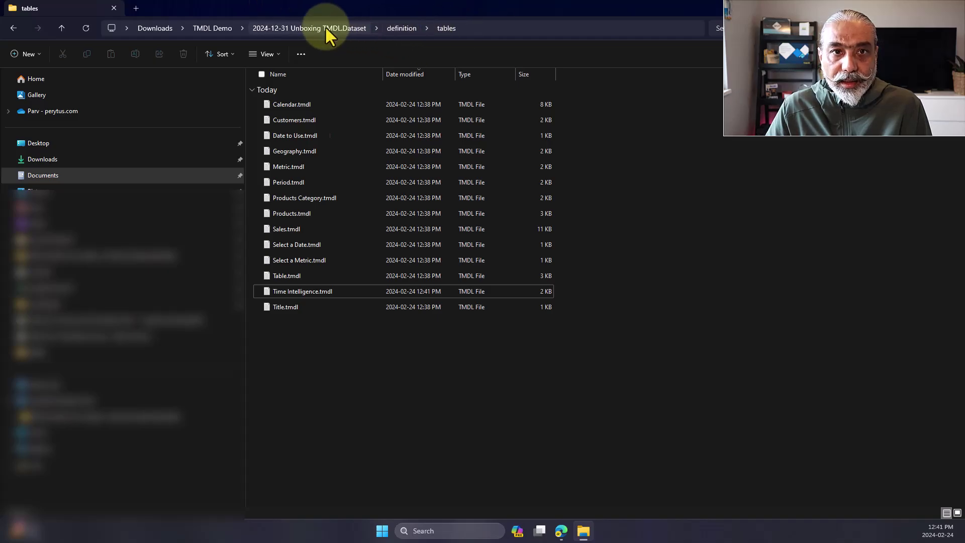
Step: From the TMDL Demo folder, open 2024-12-31 Unboxing TMDL.pbip in Power BI Desktop
{"action": "left_click", "coordinate": [221, 28]}
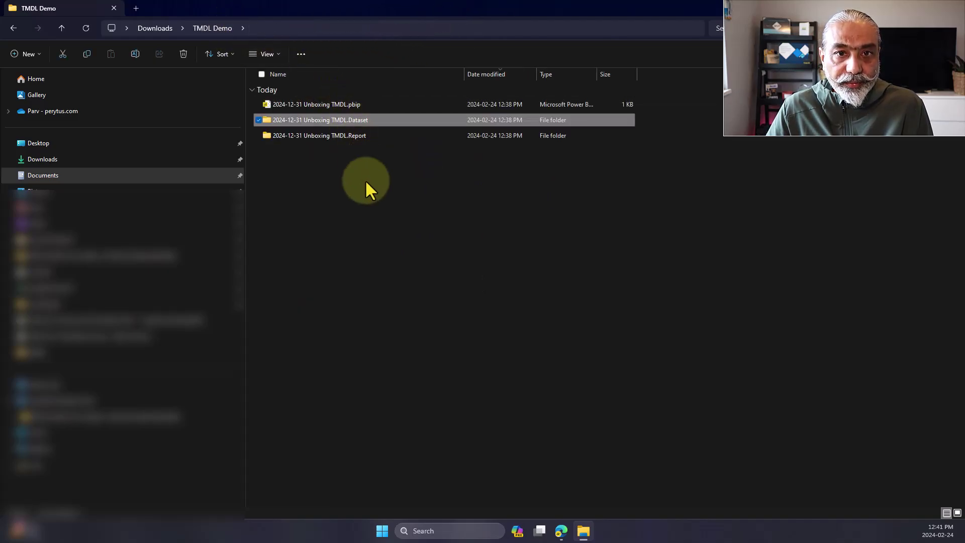
{"action": "double_click", "coordinate": [350, 104]}
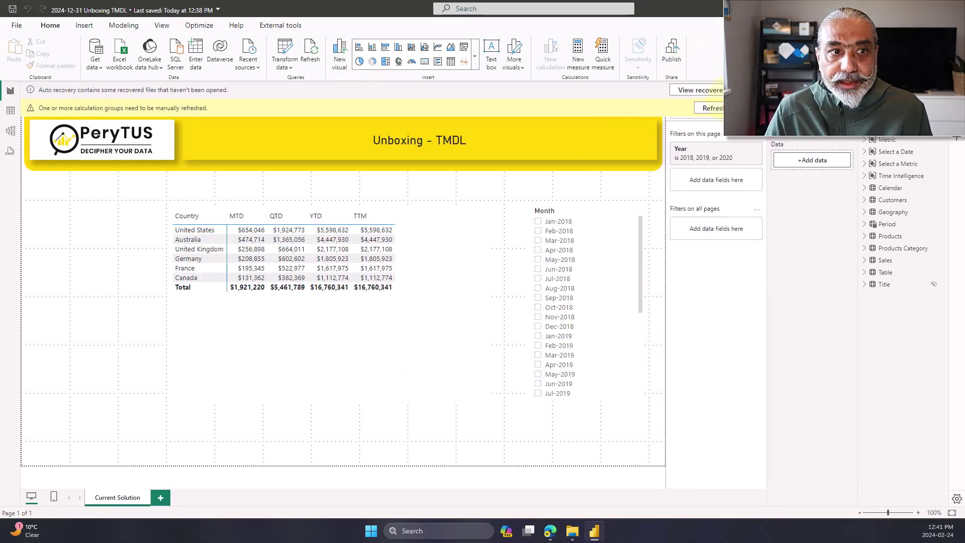
Step: Refresh the calculation groups and set the Month slicer to Jun-2020 to check the TTM column
{"action": "left_click", "coordinate": [701, 107]}
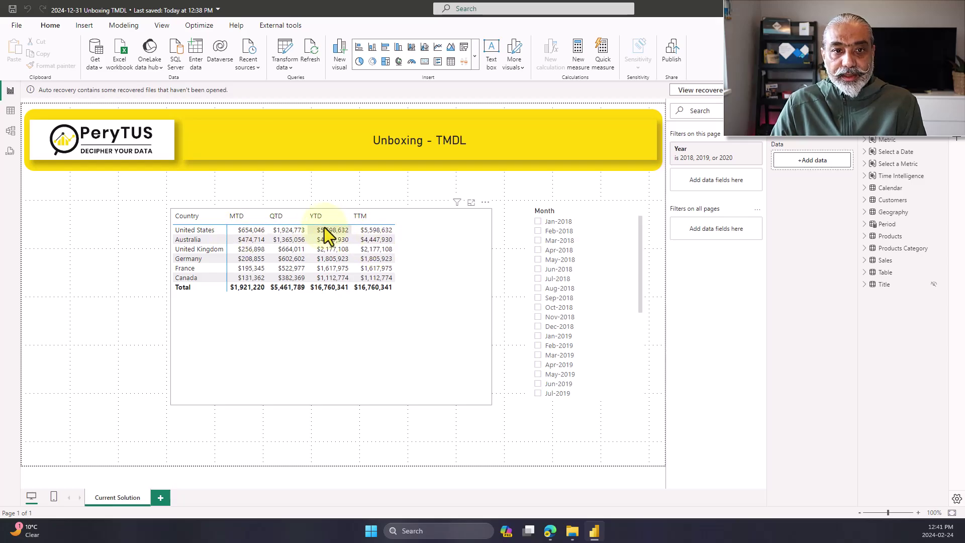
{"action": "left_click", "coordinate": [553, 364]}
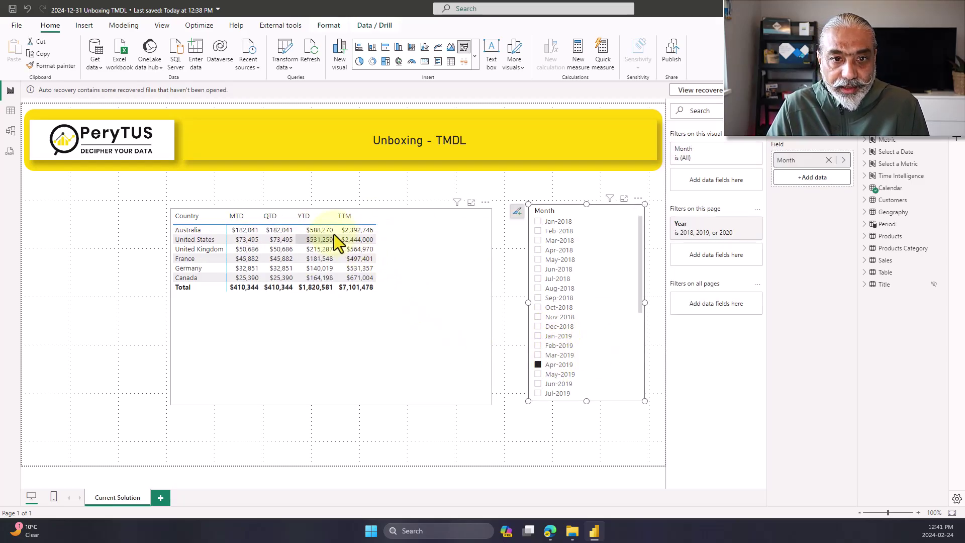
{"action": "scroll", "coordinate": [618, 340], "scroll_direction": "down", "scroll_amount": 6}
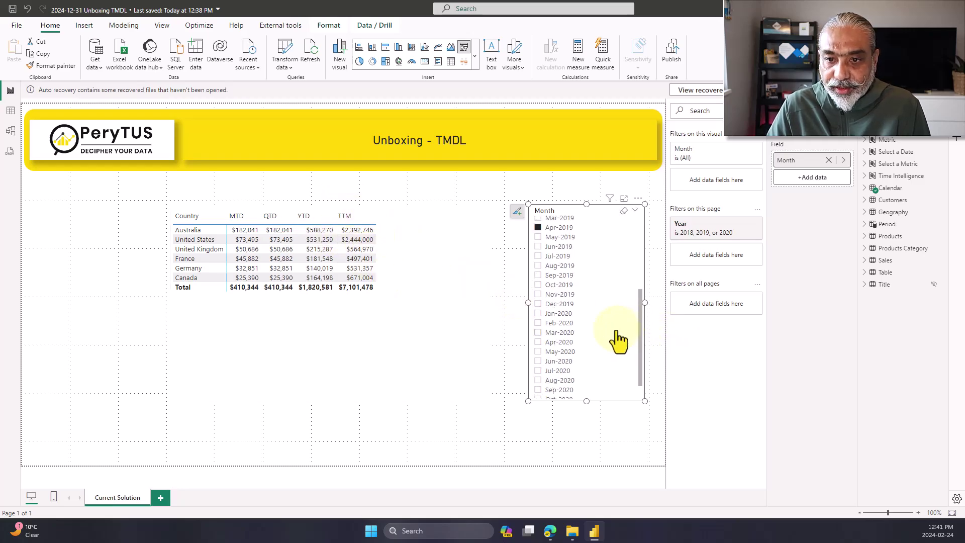
{"action": "left_click", "coordinate": [559, 338]}
{"action": "left_click", "coordinate": [430, 240]}
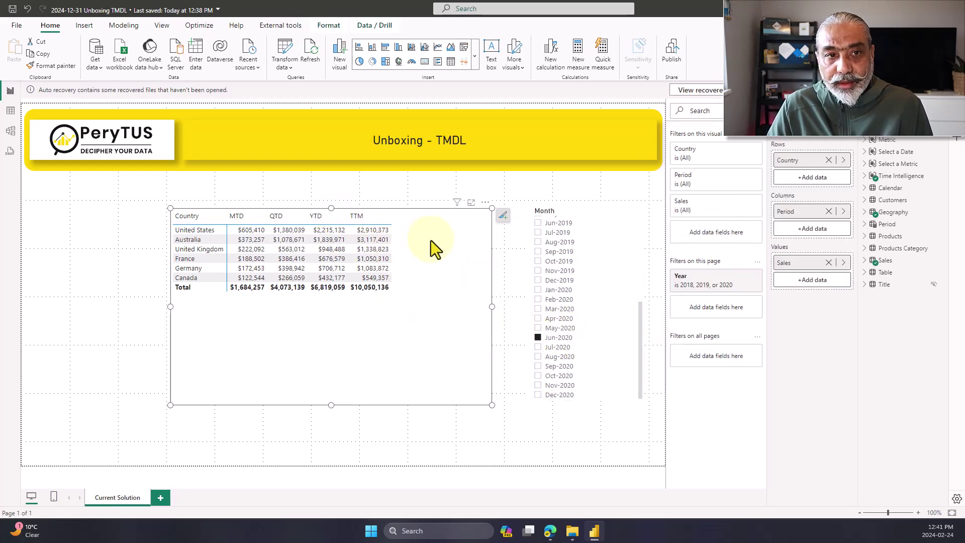
Step: Dismiss the Auto recovery notice, removing the recovered files
{"action": "left_click", "coordinate": [955, 90]}
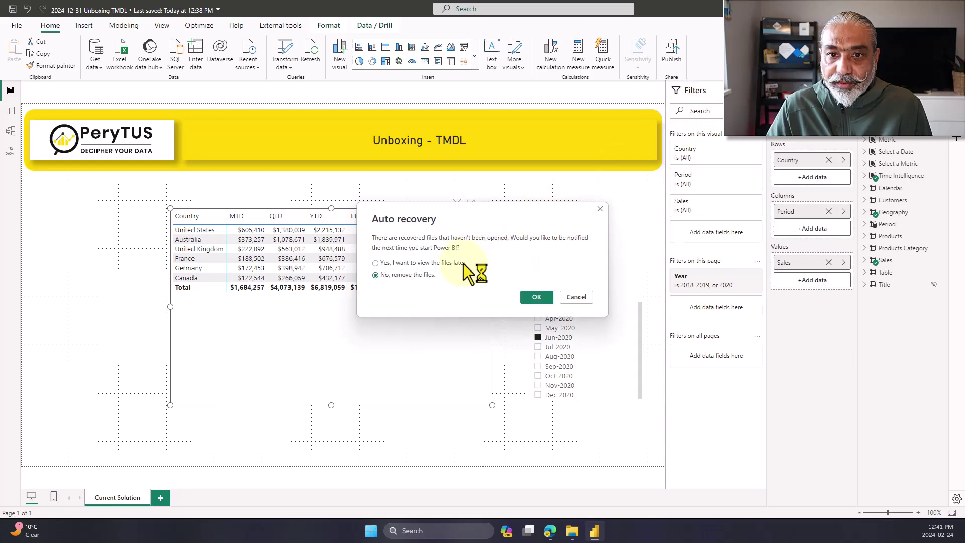
{"action": "left_click", "coordinate": [433, 263]}
{"action": "left_click", "coordinate": [541, 303]}
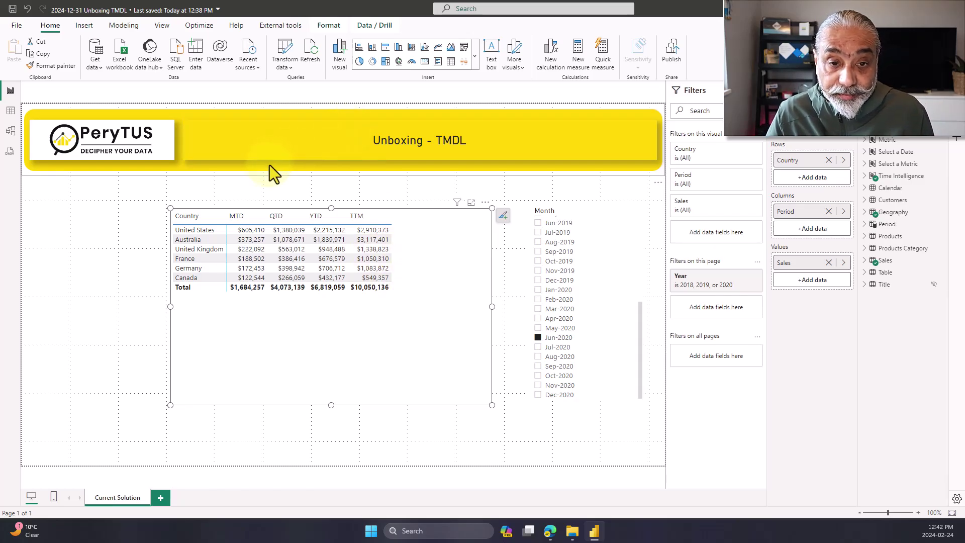
Step: Close Power BI Desktop without saving and browse to Dataset > definition > tables
{"action": "key", "text": "alt+F4"}
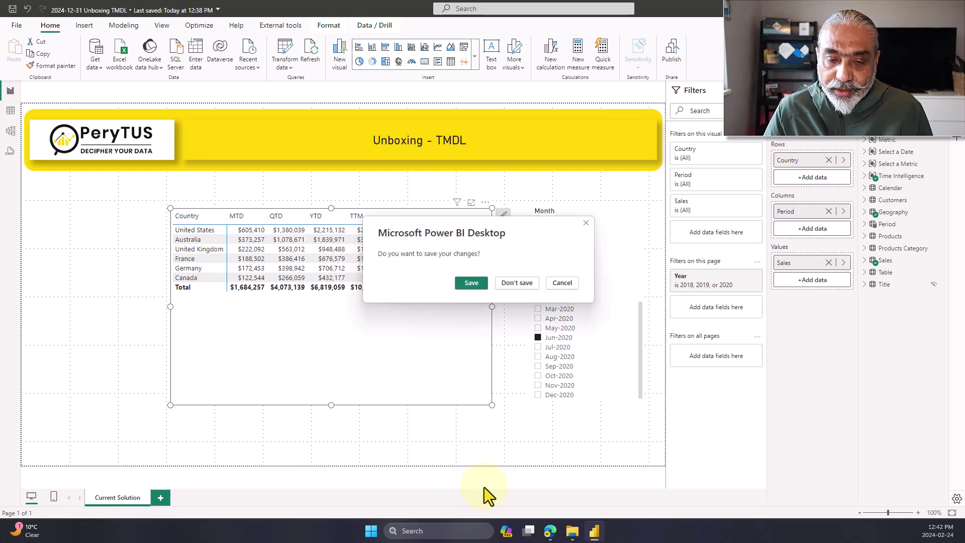
{"action": "left_click", "coordinate": [529, 283]}
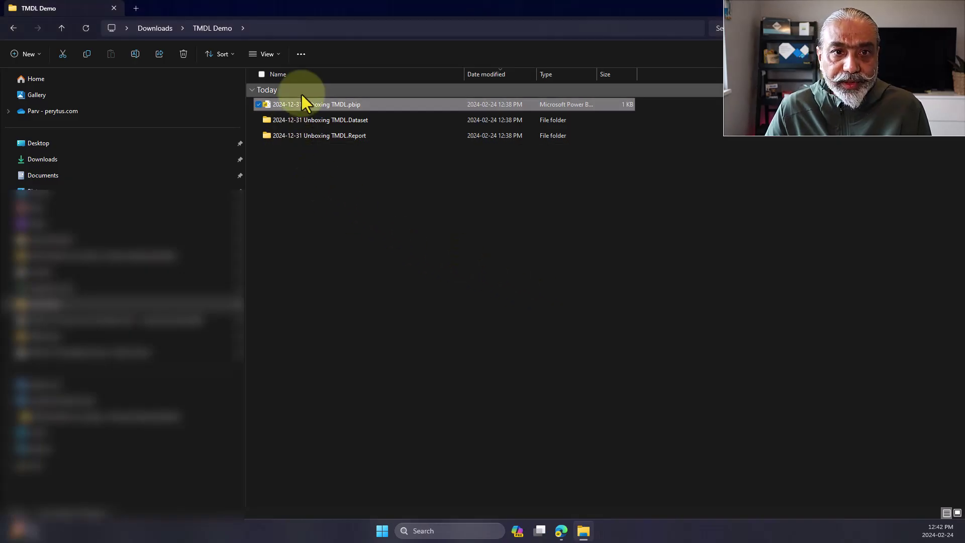
{"action": "double_click", "coordinate": [317, 122]}
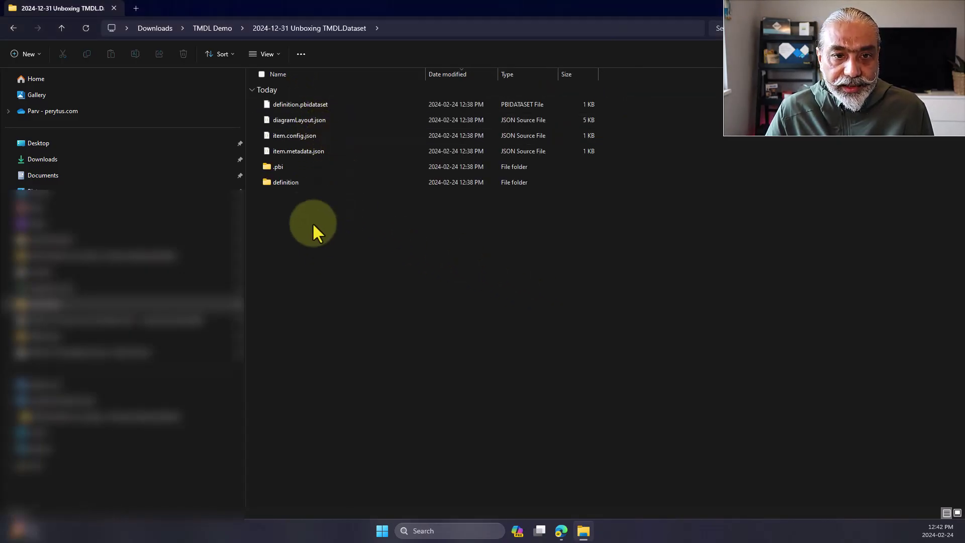
{"action": "left_click", "coordinate": [299, 182]}
{"action": "double_click", "coordinate": [298, 181]}
{"action": "double_click", "coordinate": [293, 196]}
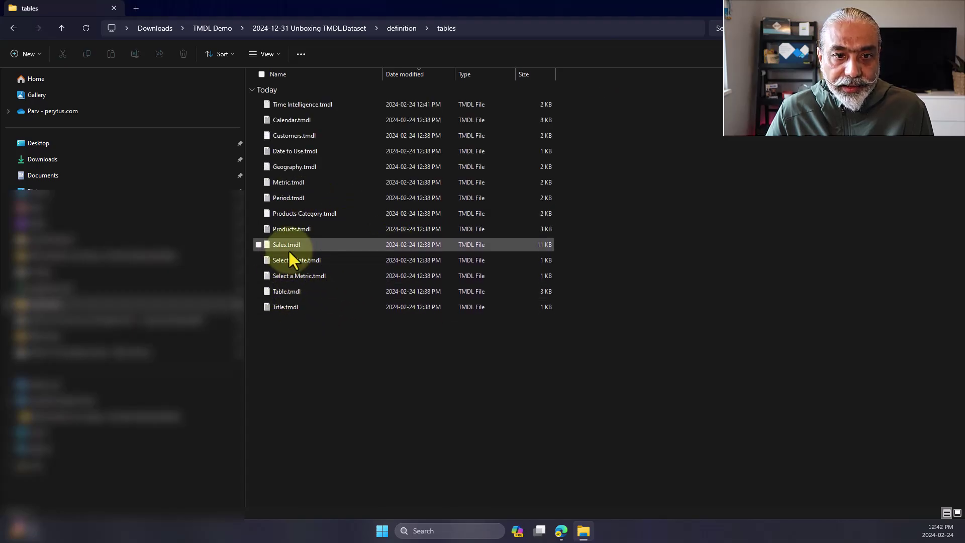
Step: Open Time Intelligence.tmdl, delete the TTM calculation item, and close the file
{"action": "left_click", "coordinate": [294, 106]}
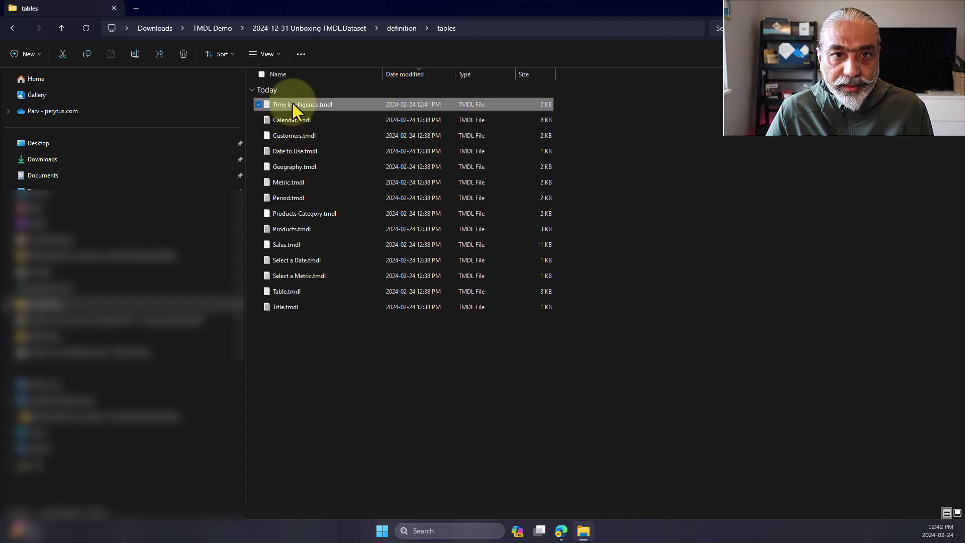
{"action": "double_click", "coordinate": [416, 106]}
{"action": "double_click", "coordinate": [578, 107]}
{"action": "scroll", "coordinate": [261, 305], "scroll_direction": "down", "scroll_amount": 7}
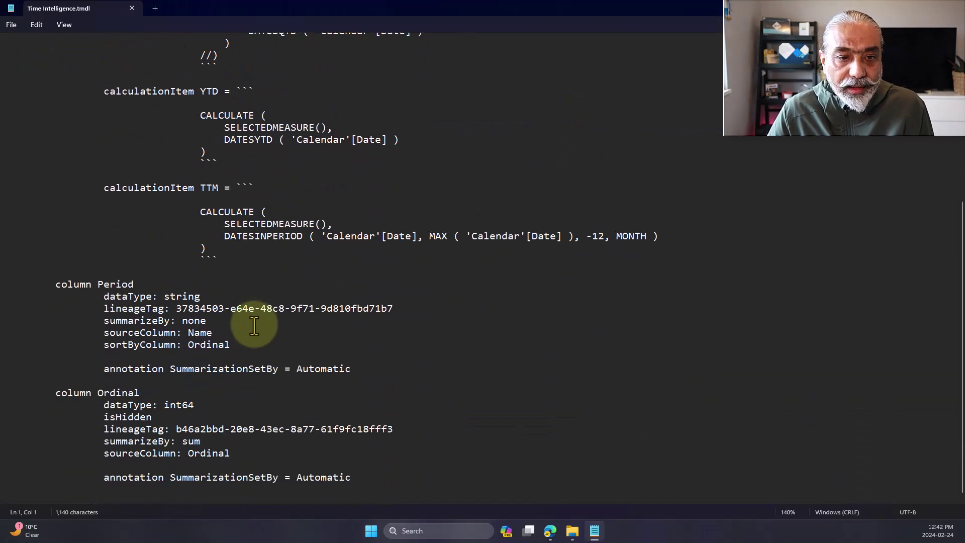
{"action": "left_click_drag", "start_coordinate": [207, 248], "coordinate": [7, 178]}
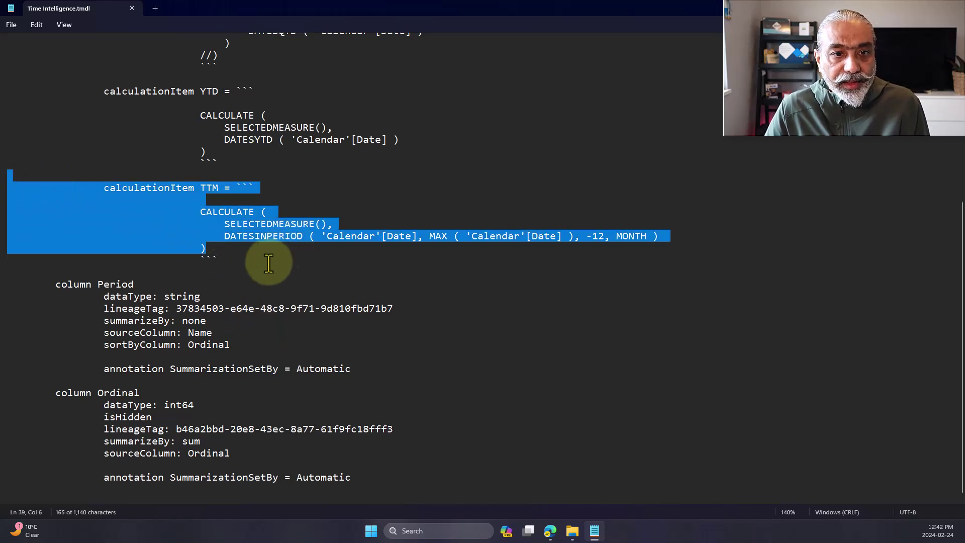
{"action": "left_click_drag", "start_coordinate": [267, 258], "coordinate": [17, 196]}
{"action": "key", "text": "Delete"}
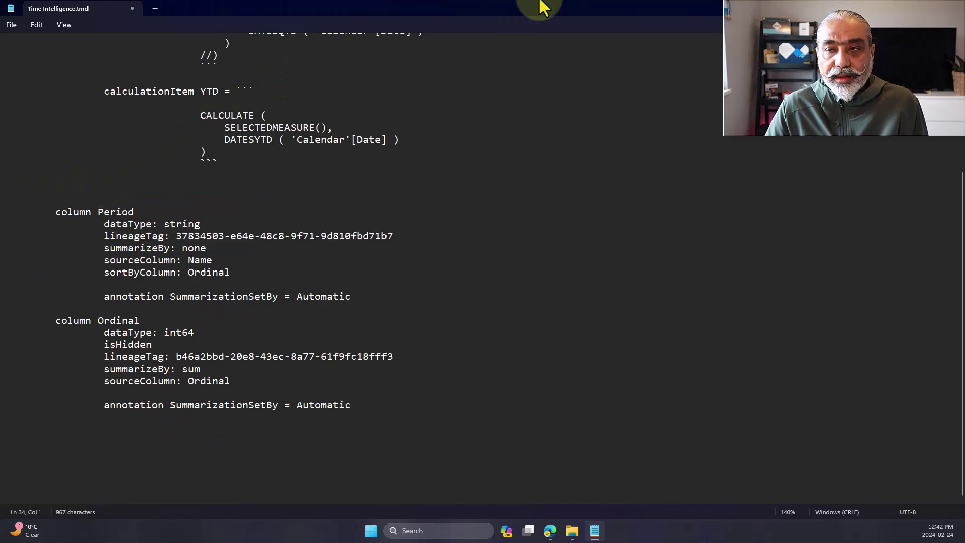
{"action": "left_click", "coordinate": [951, 8]}
Step: Save the Notepad edit, reopen the .pbip from TMDL Demo, and refresh the calculation groups
{"action": "left_click", "coordinate": [365, 295]}
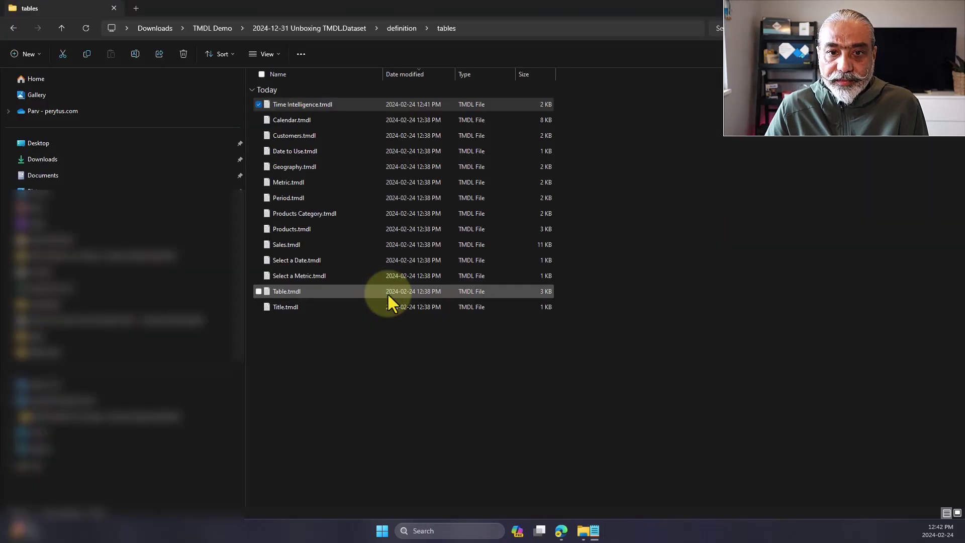
{"action": "left_click", "coordinate": [219, 27]}
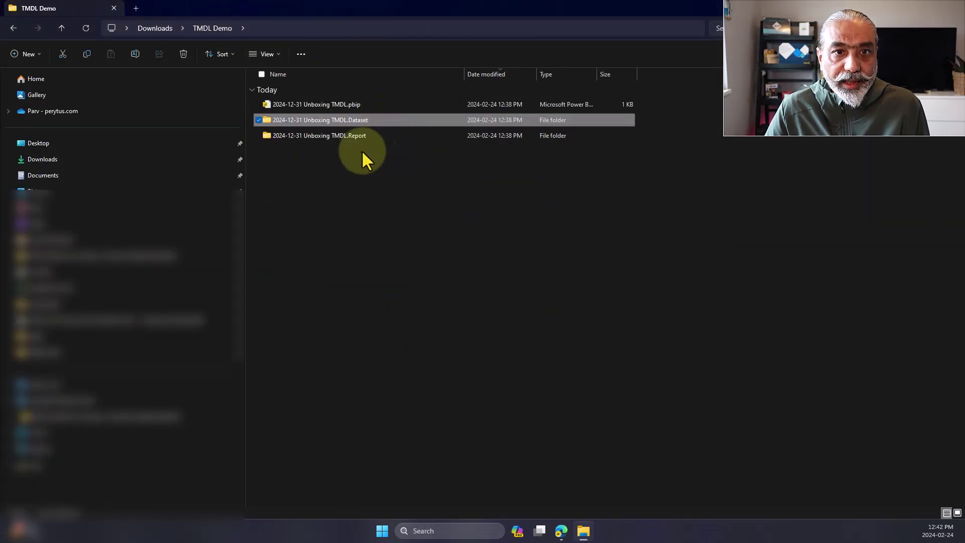
{"action": "double_click", "coordinate": [358, 103]}
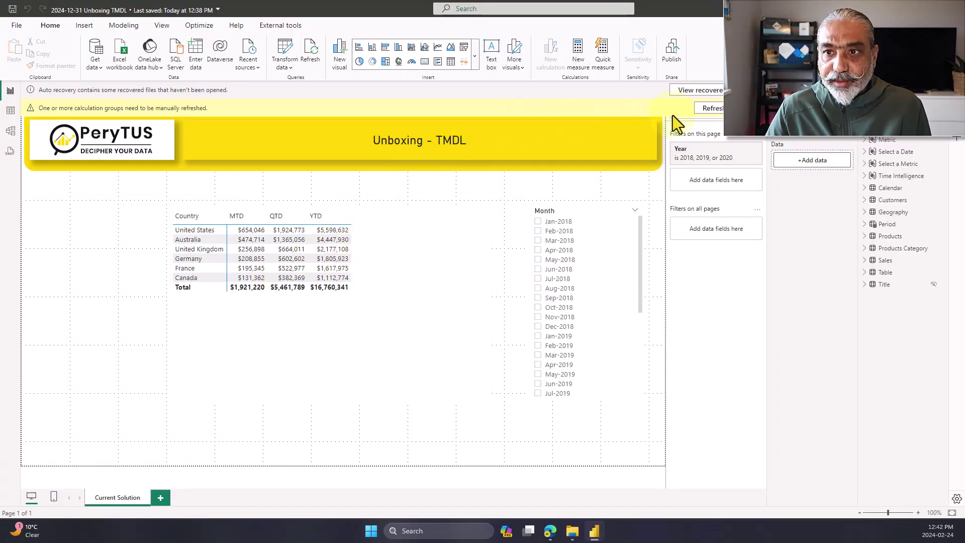
{"action": "left_click", "coordinate": [714, 109]}
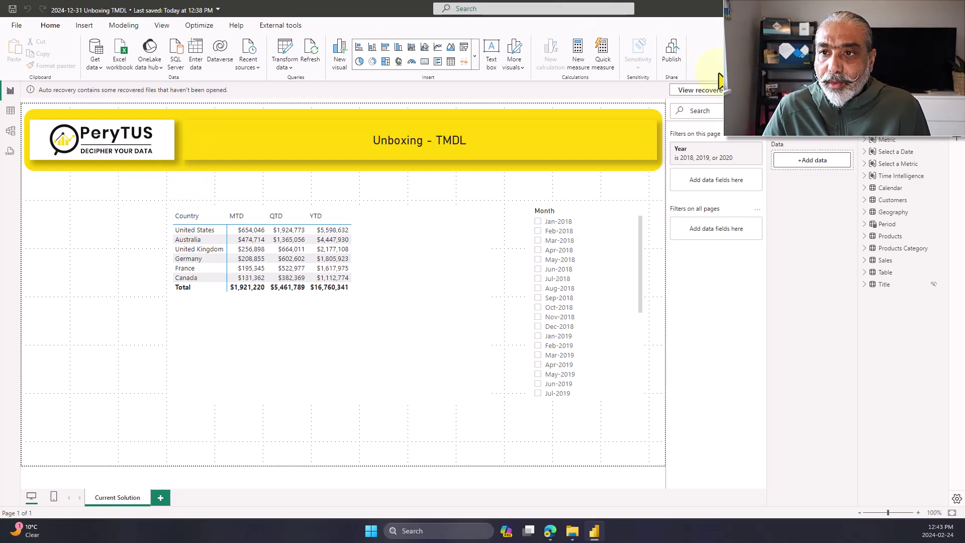
Step: Keep the recovered files to view later and confirm the Auto recovery choice
{"action": "left_click", "coordinate": [704, 90]}
{"action": "left_click", "coordinate": [402, 263]}
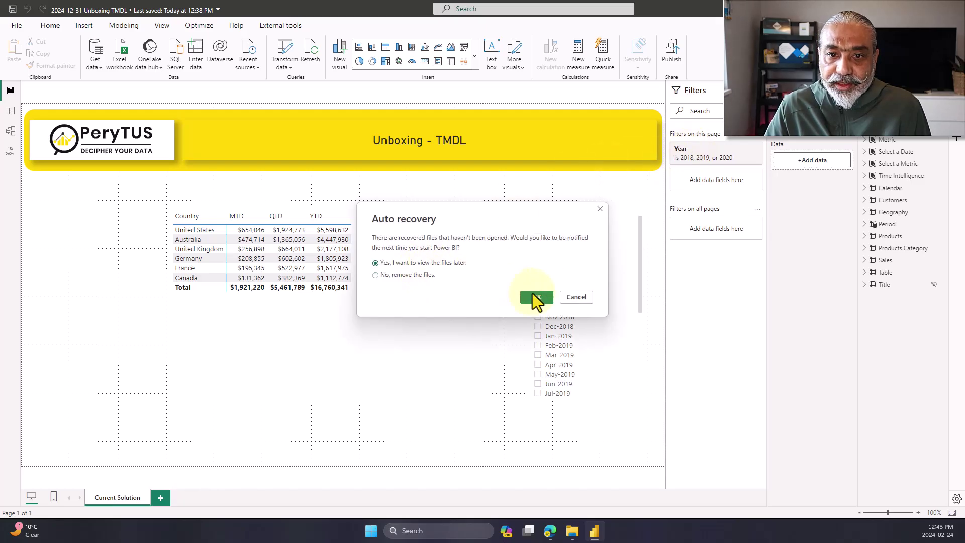
{"action": "left_click", "coordinate": [534, 296]}
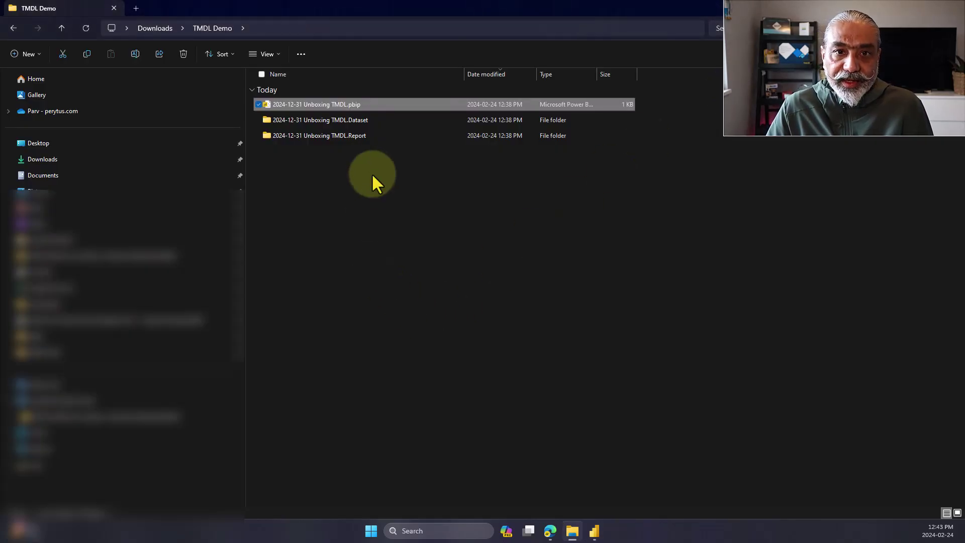
Step: Navigate Dataset > definition > tables and select Time Intelligence.tmdl
{"action": "double_click", "coordinate": [363, 124]}
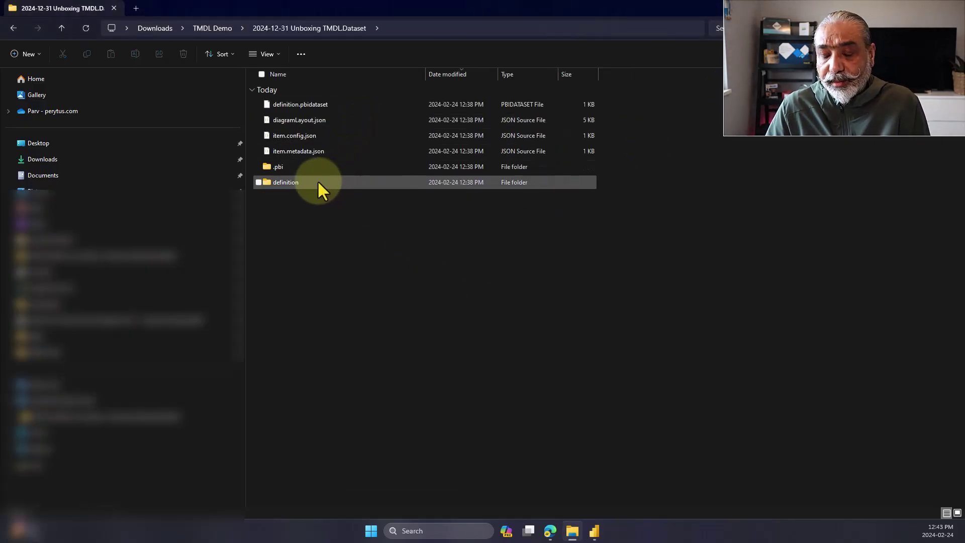
{"action": "double_click", "coordinate": [320, 184]}
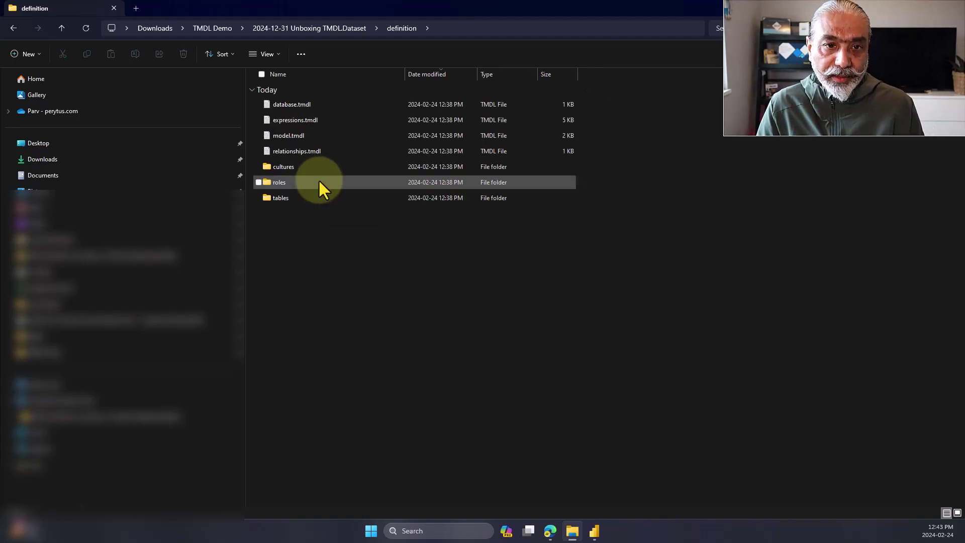
{"action": "double_click", "coordinate": [315, 197]}
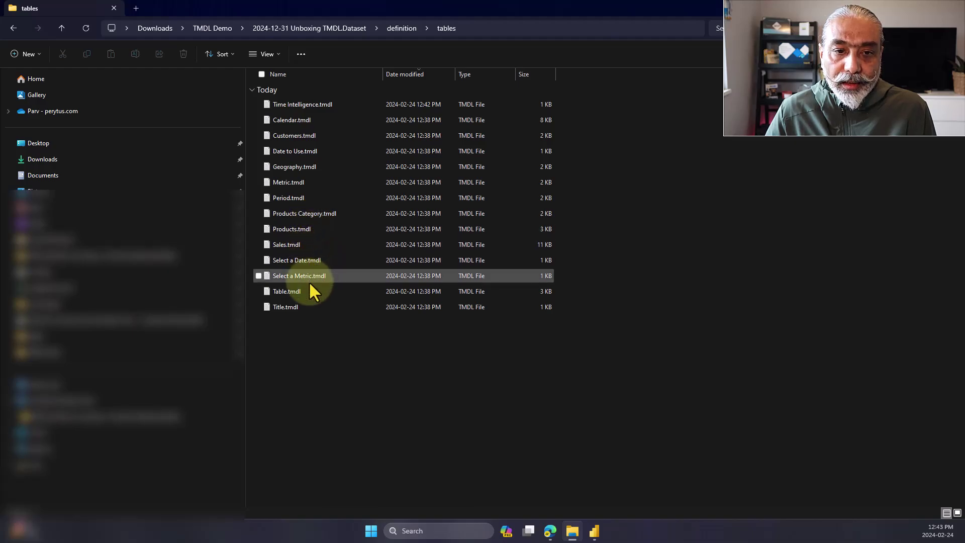
{"action": "left_click", "coordinate": [293, 105]}
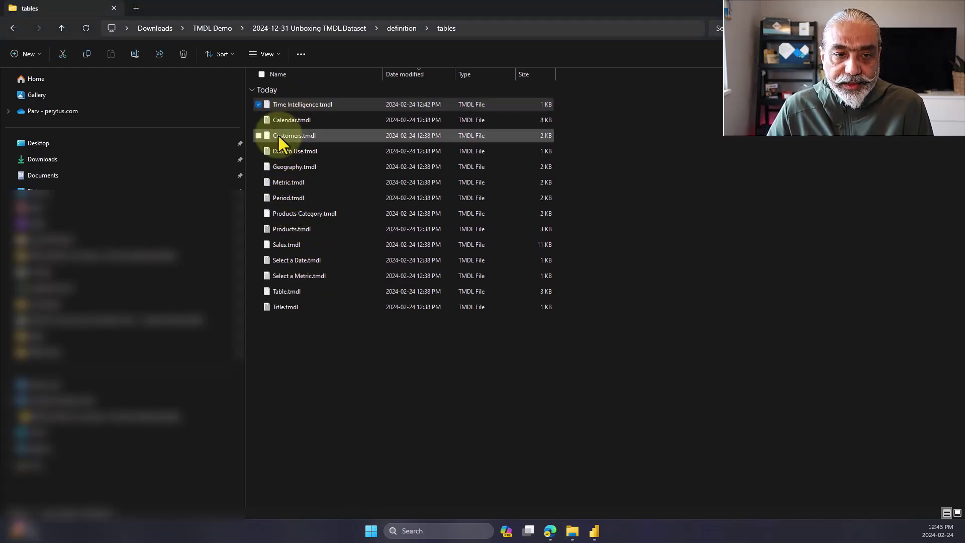
{"action": "key", "text": "Return"}
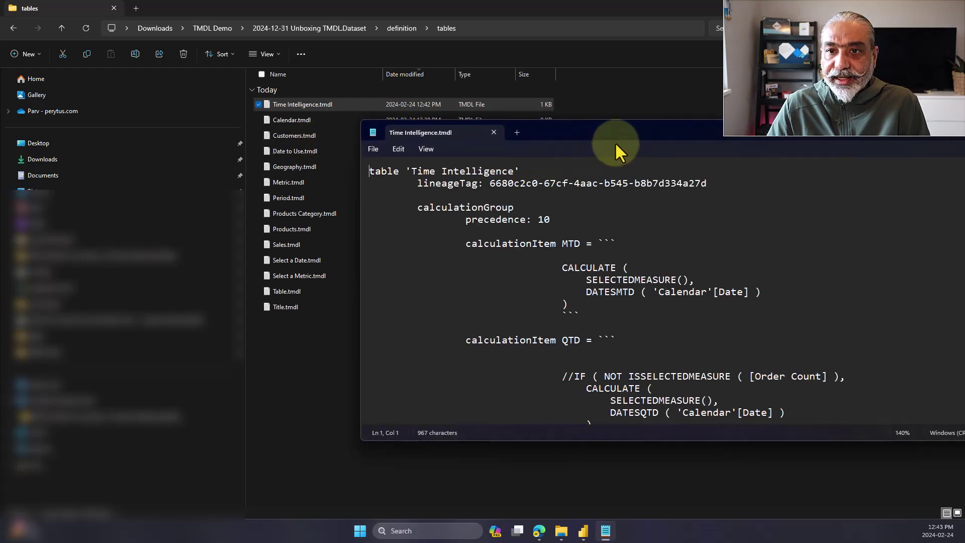
{"action": "left_click_drag", "start_coordinate": [556, 125], "coordinate": [481, 61]}
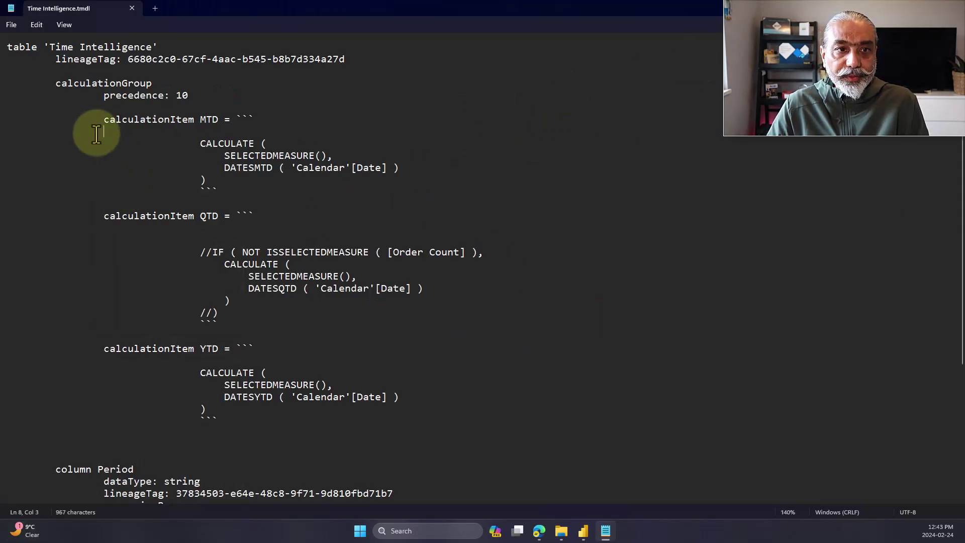
{"action": "left_click_drag", "start_coordinate": [95, 133], "coordinate": [228, 188]}
{"action": "scroll", "coordinate": [226, 209], "scroll_direction": "down", "scroll_amount": 5}
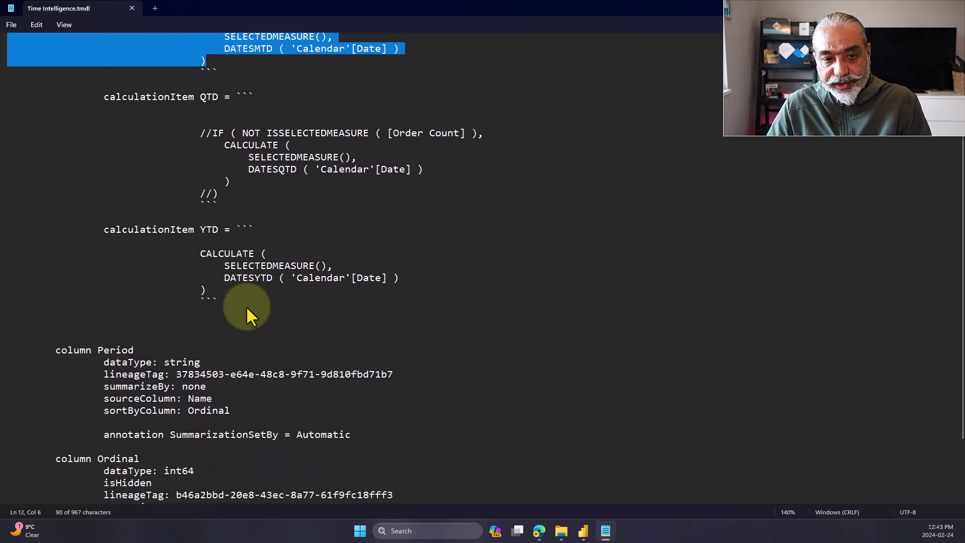
{"action": "scroll", "coordinate": [247, 211], "scroll_direction": "up", "scroll_amount": 5}
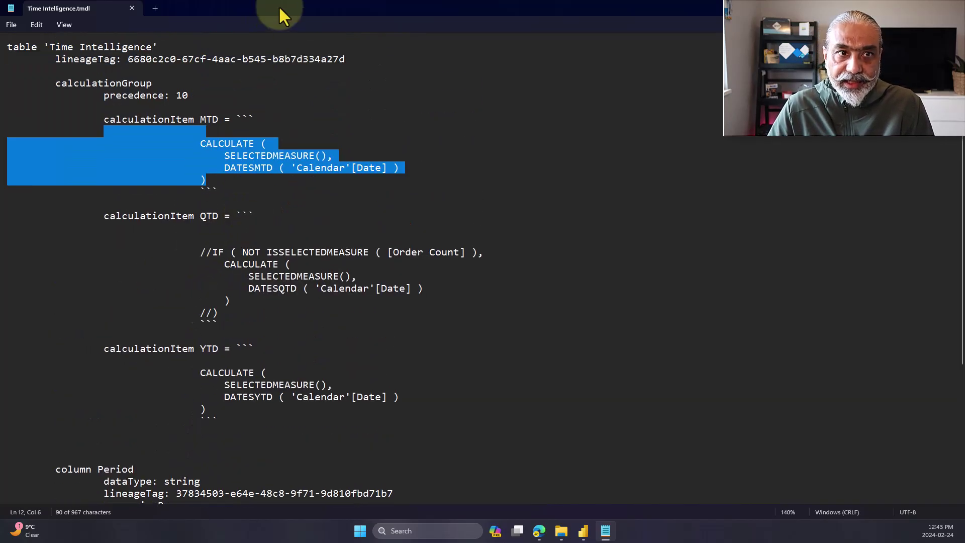
{"action": "left_click", "coordinate": [953, 8]}
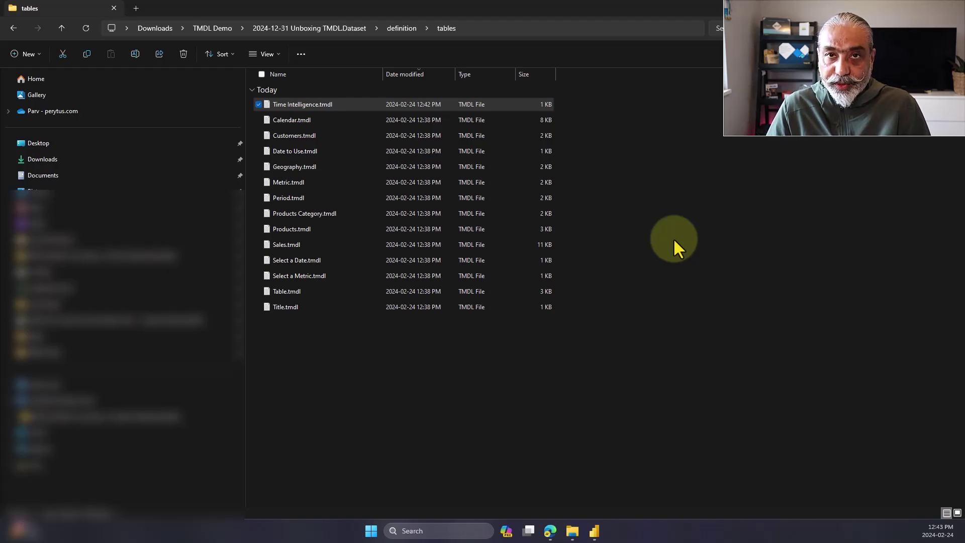
Step: Launch Visual Studio Code from Windows search and maximize it
{"action": "left_click", "coordinate": [412, 530]}
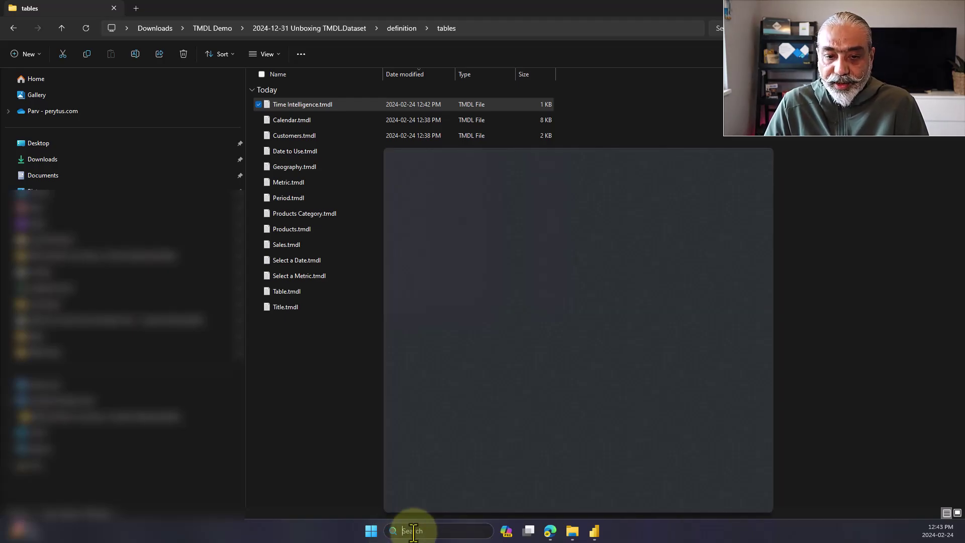
{"action": "type", "text": "visual"}
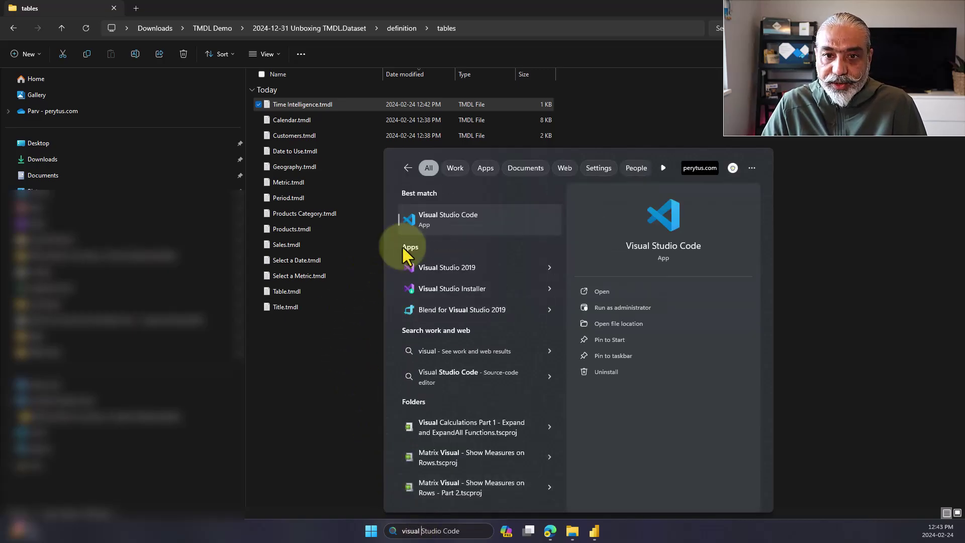
{"action": "left_click", "coordinate": [489, 216]}
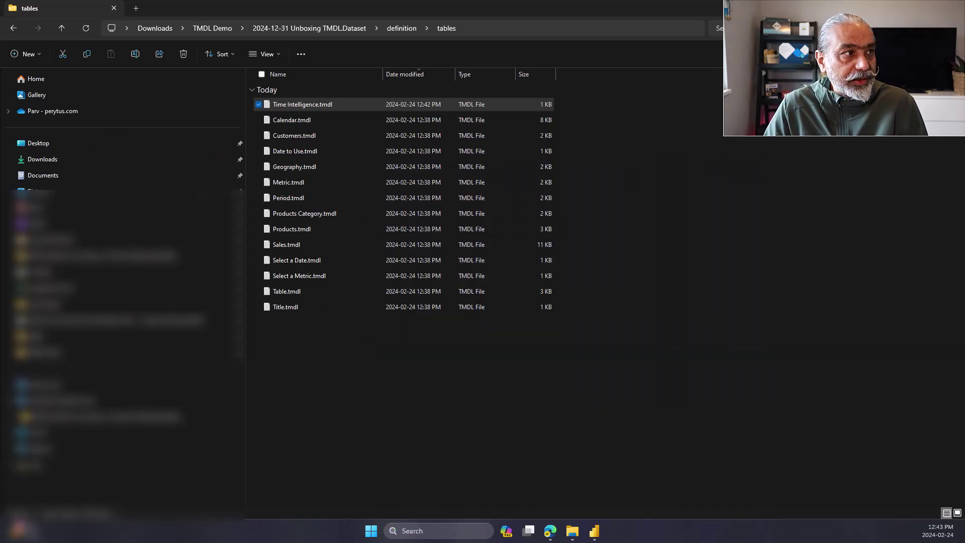
{"action": "left_click", "coordinate": [703, 46]}
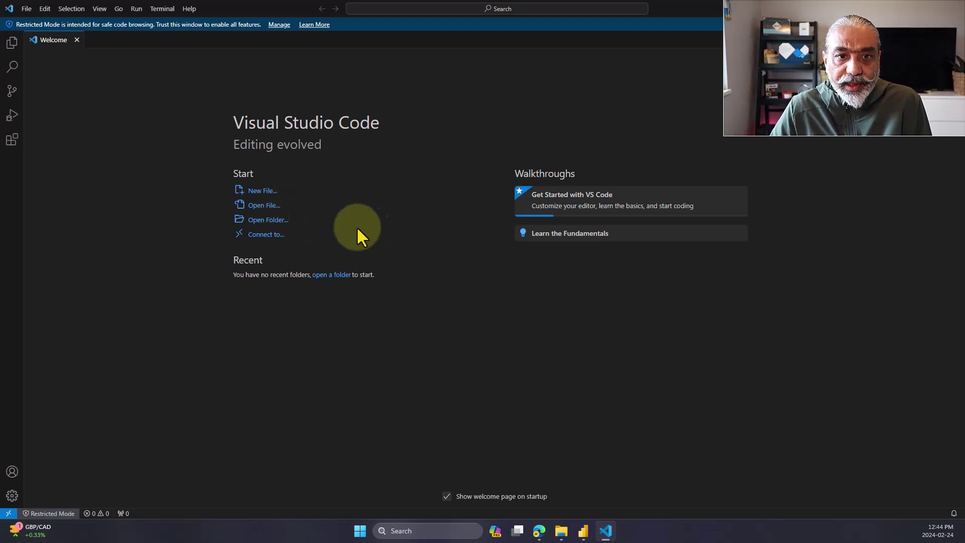
Step: Open definition > tables > Time Intelligence.tmdl and review its MTD CALCULATE block
{"action": "left_click", "coordinate": [265, 206]}
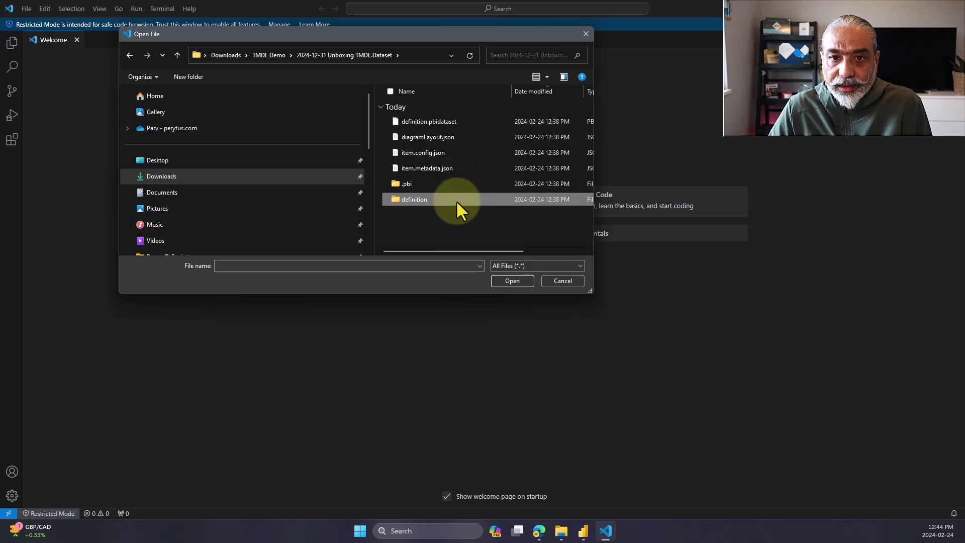
{"action": "double_click", "coordinate": [456, 200]}
{"action": "double_click", "coordinate": [448, 214]}
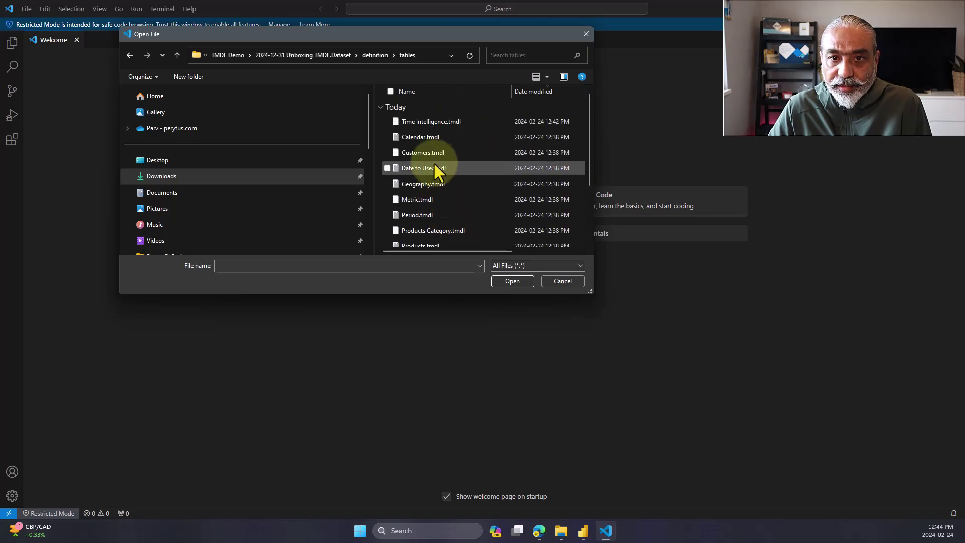
{"action": "double_click", "coordinate": [442, 120]}
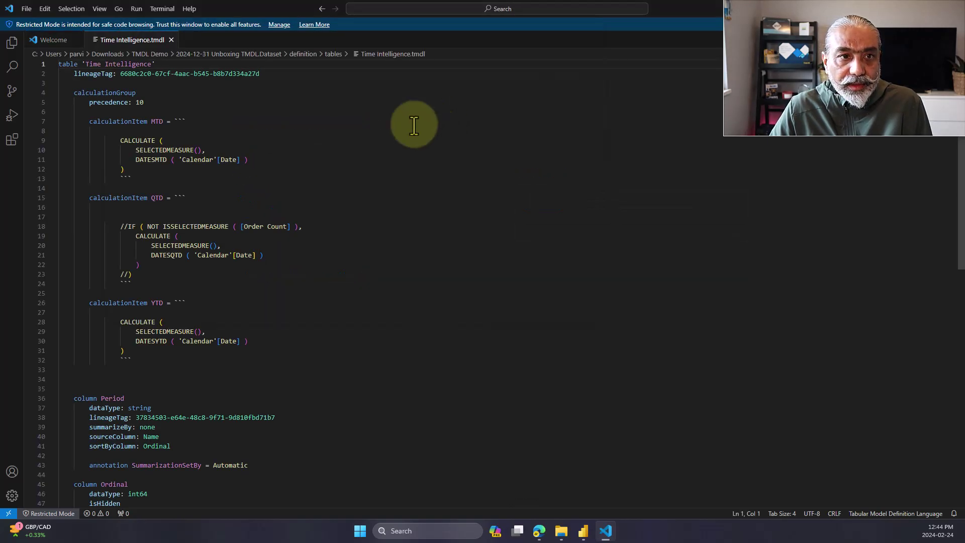
{"action": "scroll", "coordinate": [215, 134], "scroll_direction": "down", "scroll_amount": 5}
{"action": "scroll", "coordinate": [216, 145], "scroll_direction": "up", "scroll_amount": 4}
{"action": "scroll", "coordinate": [201, 135], "scroll_direction": "up", "scroll_amount": 1}
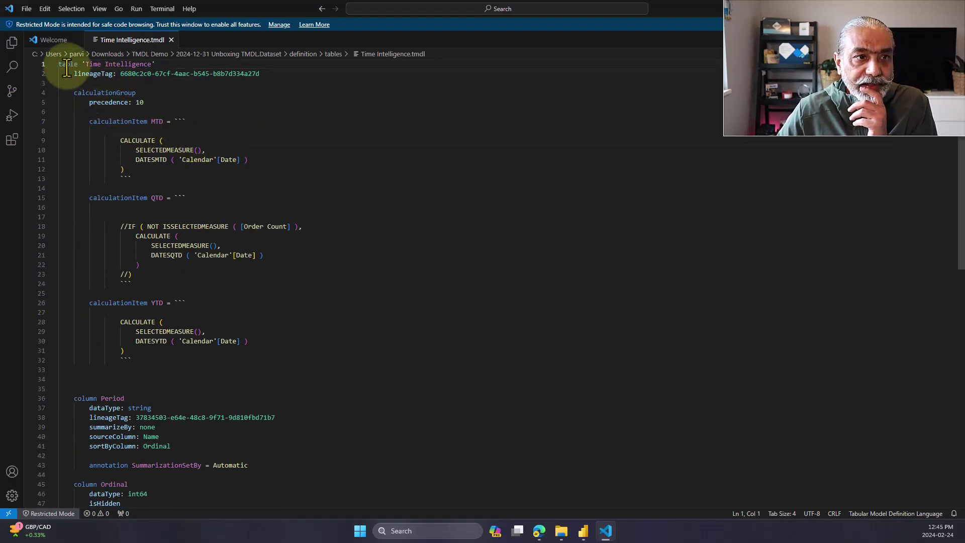
{"action": "left_click_drag", "start_coordinate": [57, 65], "coordinate": [238, 369]}
{"action": "left_click", "coordinate": [205, 216]}
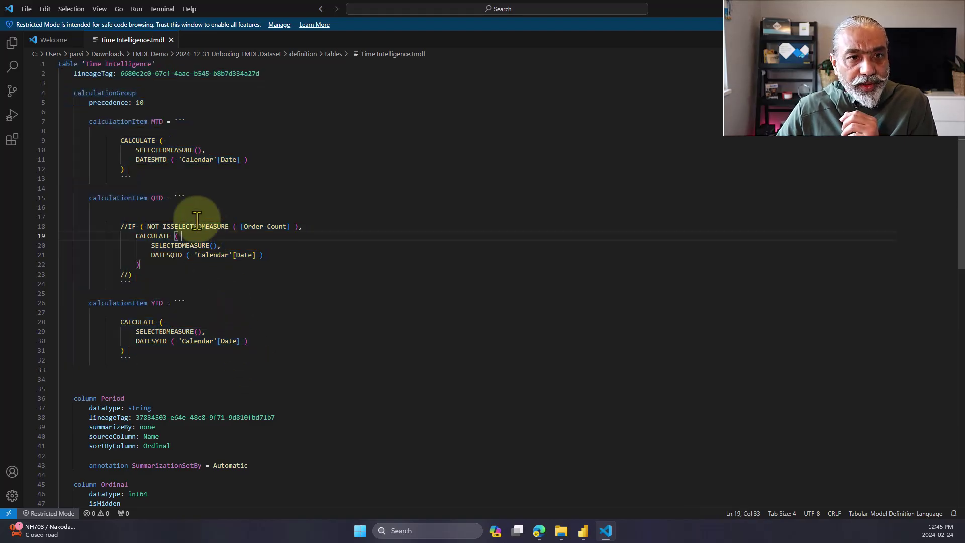
{"action": "left_click_drag", "start_coordinate": [120, 141], "coordinate": [187, 173]}
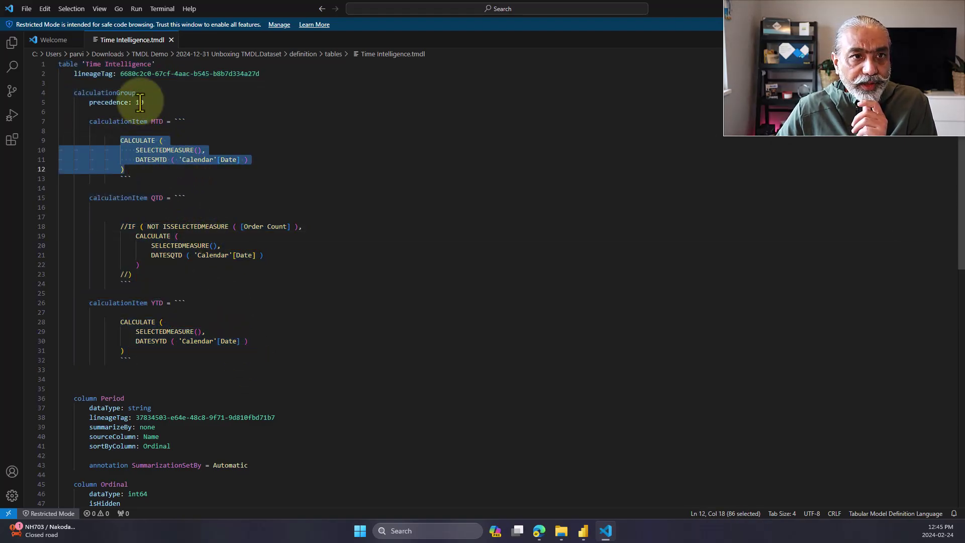
Step: Check the installed extensions for Microsoft's TMDL language extension, then hide the extensions panel
{"action": "left_click", "coordinate": [102, 10]}
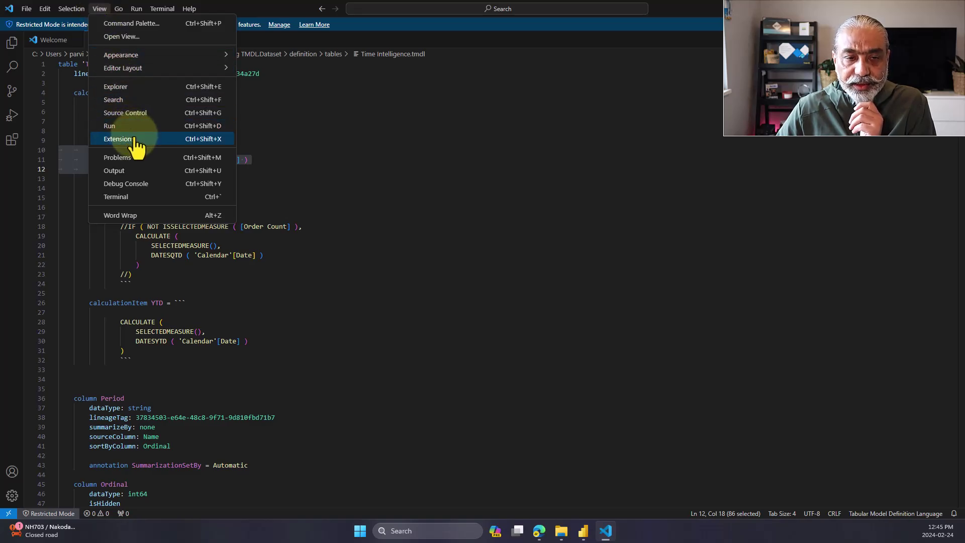
{"action": "left_click", "coordinate": [118, 139]}
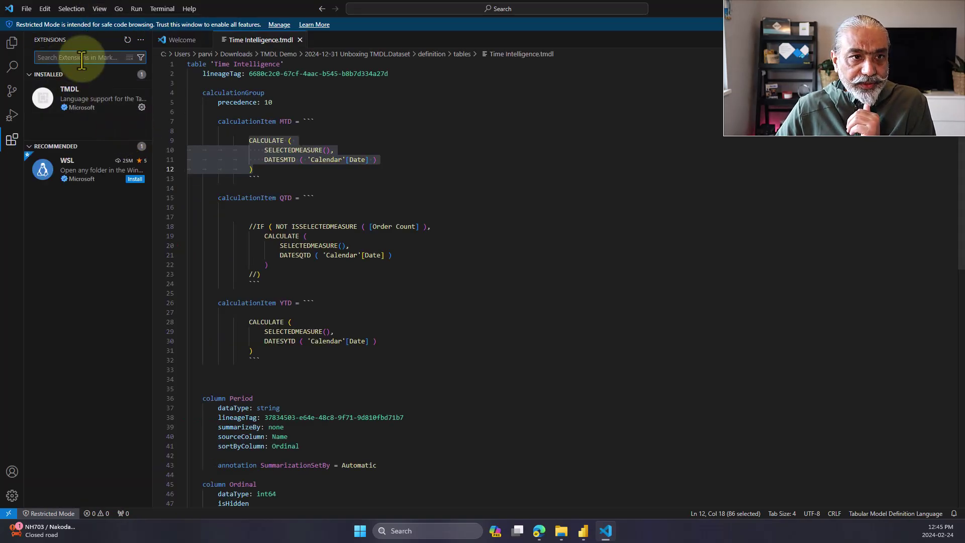
{"action": "left_click", "coordinate": [106, 7]}
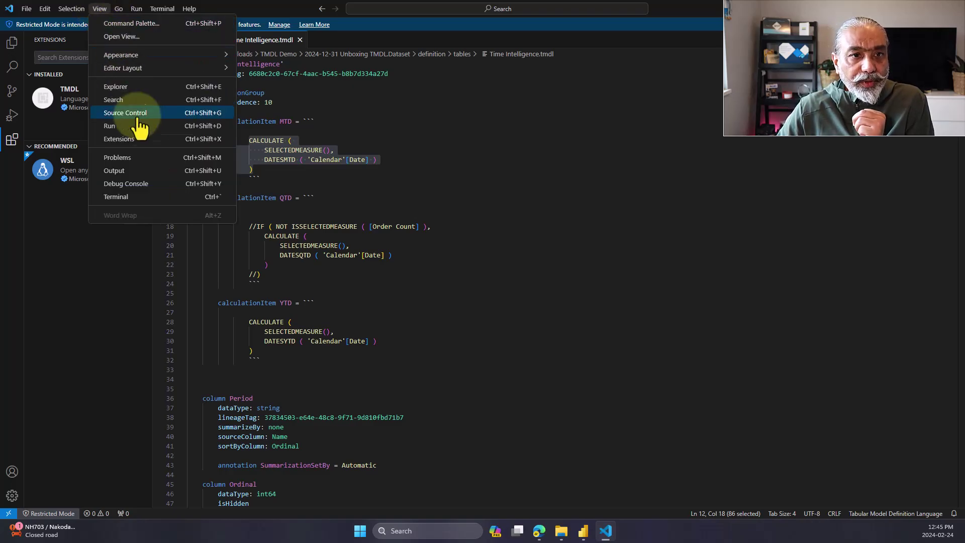
{"action": "left_click", "coordinate": [37, 299]}
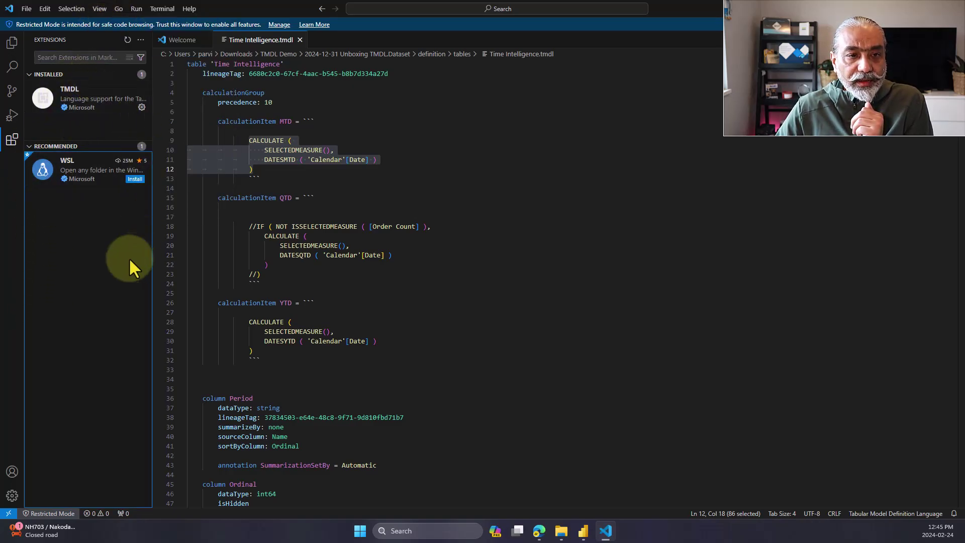
{"action": "left_click", "coordinate": [78, 59]}
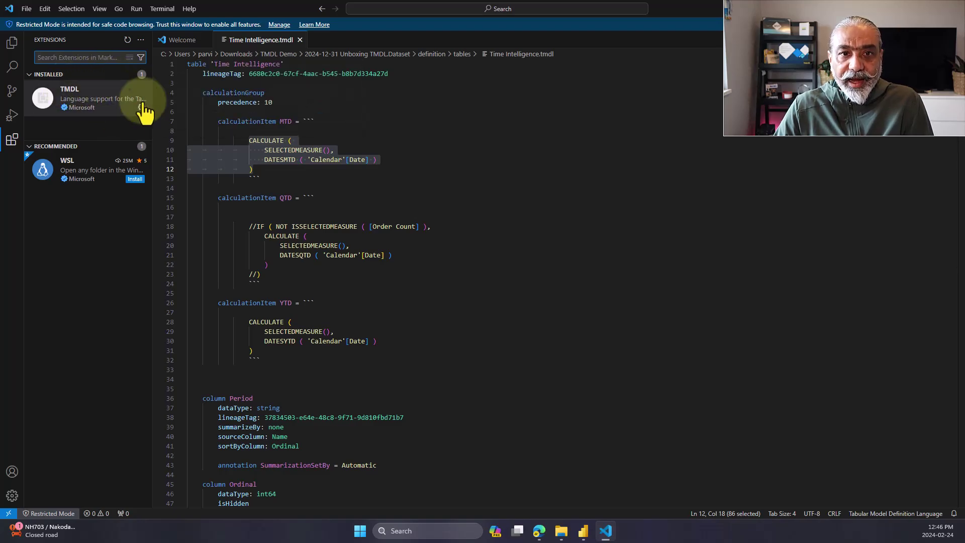
{"action": "scroll", "coordinate": [376, 146], "scroll_direction": "down", "scroll_amount": 5}
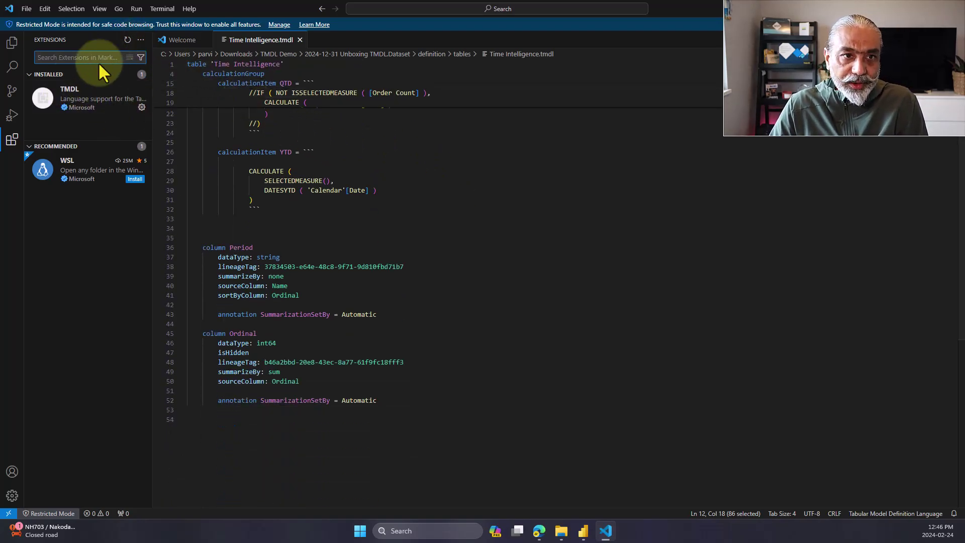
{"action": "mouse_move", "coordinate": [89, 107]}
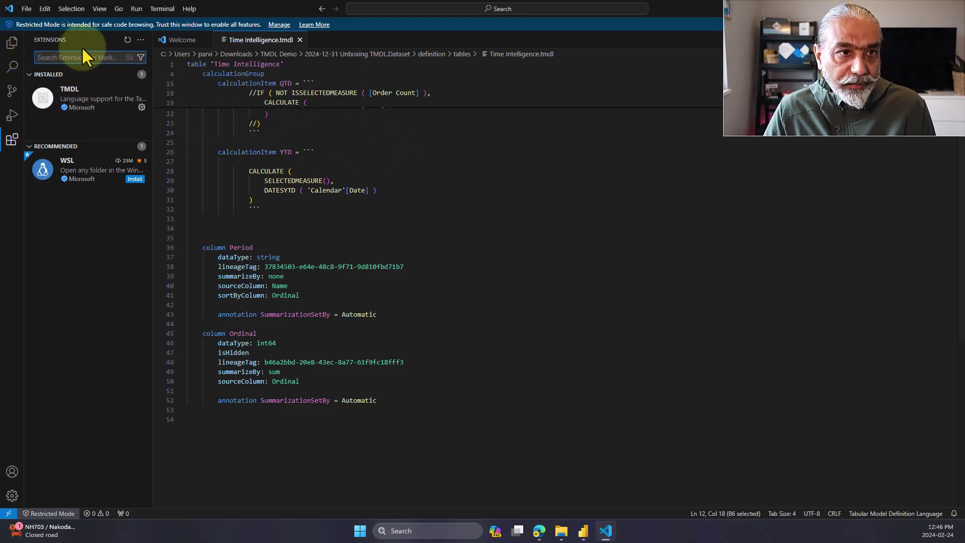
{"action": "left_click", "coordinate": [101, 8]}
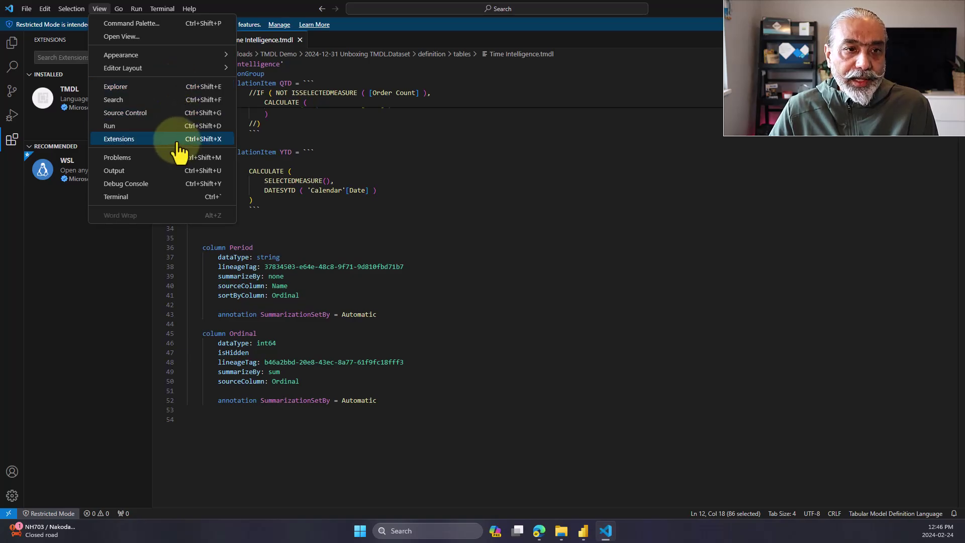
{"action": "left_click", "coordinate": [55, 58]}
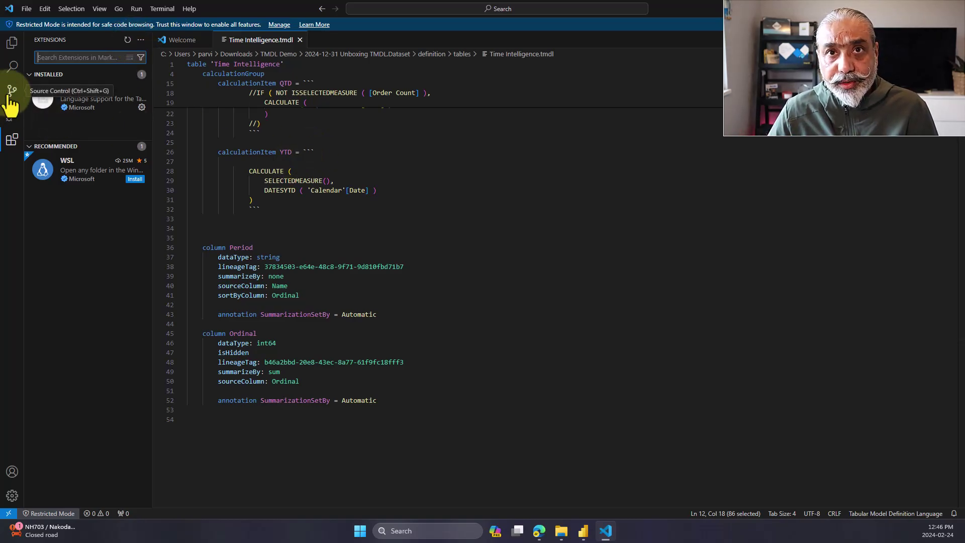
{"action": "left_click", "coordinate": [317, 285]}
{"action": "scroll", "coordinate": [352, 266], "scroll_direction": "up", "scroll_amount": 5}
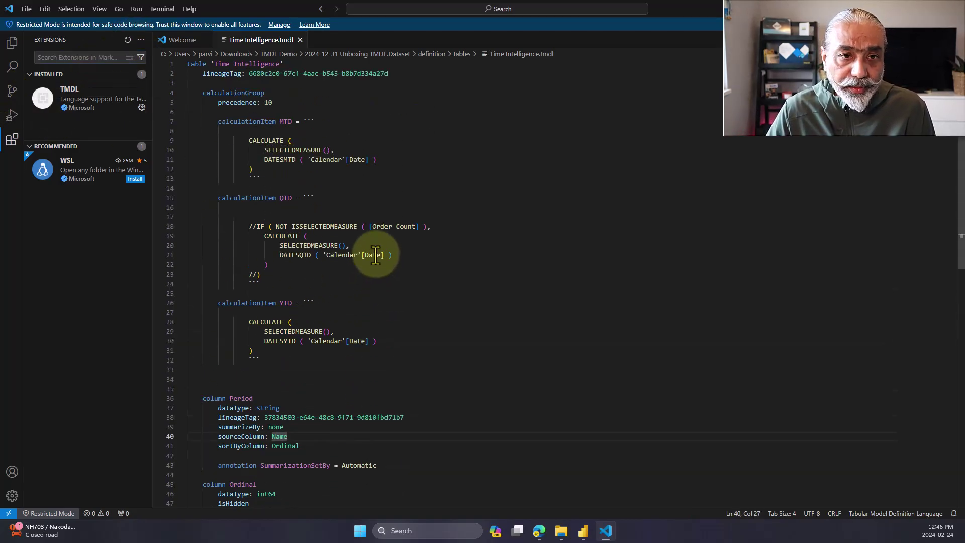
{"action": "left_click", "coordinate": [100, 9]}
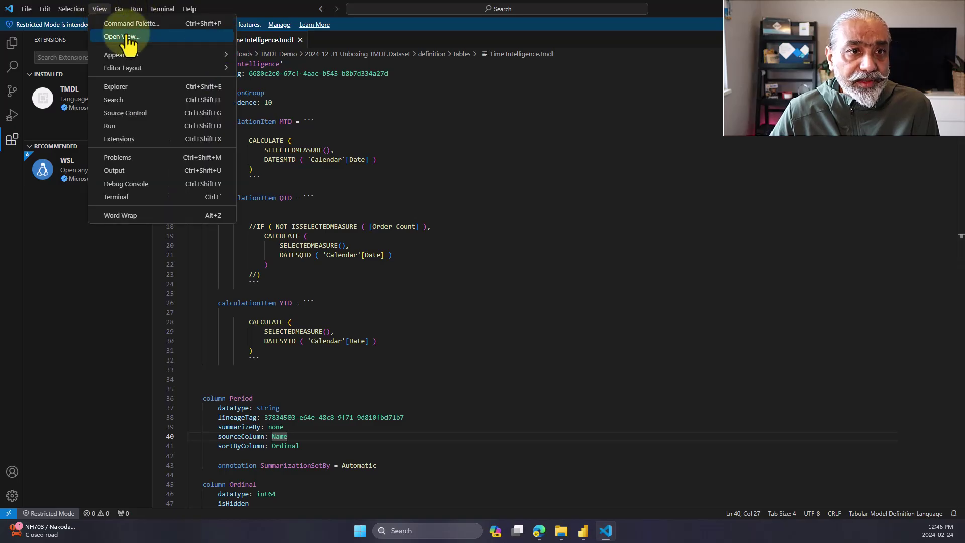
{"action": "left_click", "coordinate": [163, 142]}
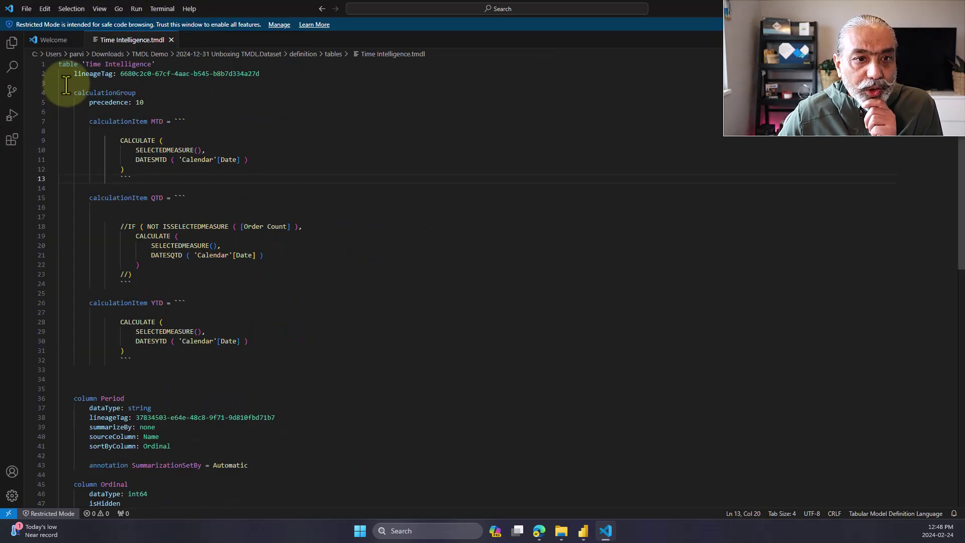
Step: Start line 34 with 'calculationItem TTM = CALCULATE ( SELECTEDMEASURE (), DATESIN' below the YTD item
{"action": "left_click_drag", "start_coordinate": [57, 64], "coordinate": [299, 327]}
{"action": "left_click", "coordinate": [280, 349]}
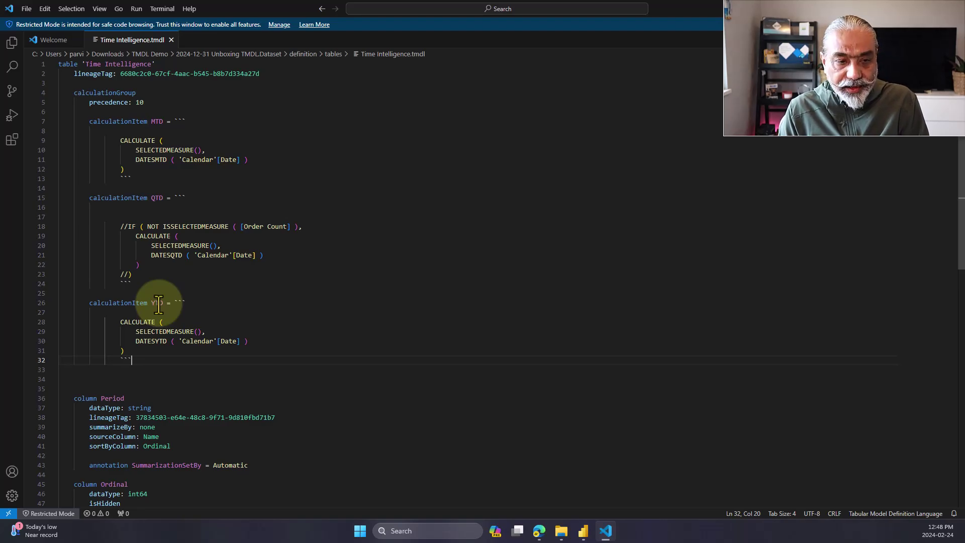
{"action": "key", "text": "Return"}
{"action": "key", "text": "Return"}
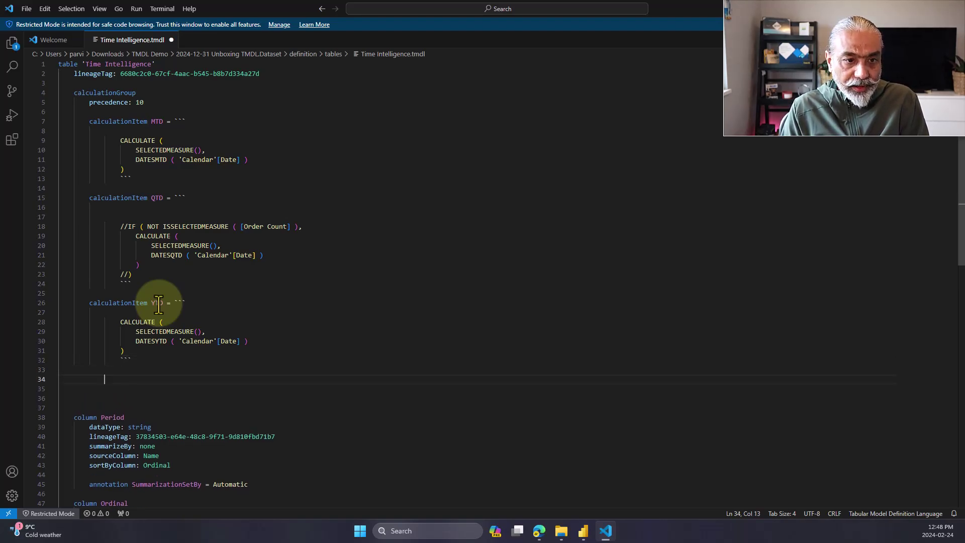
{"action": "type", "text": "calculatio"}
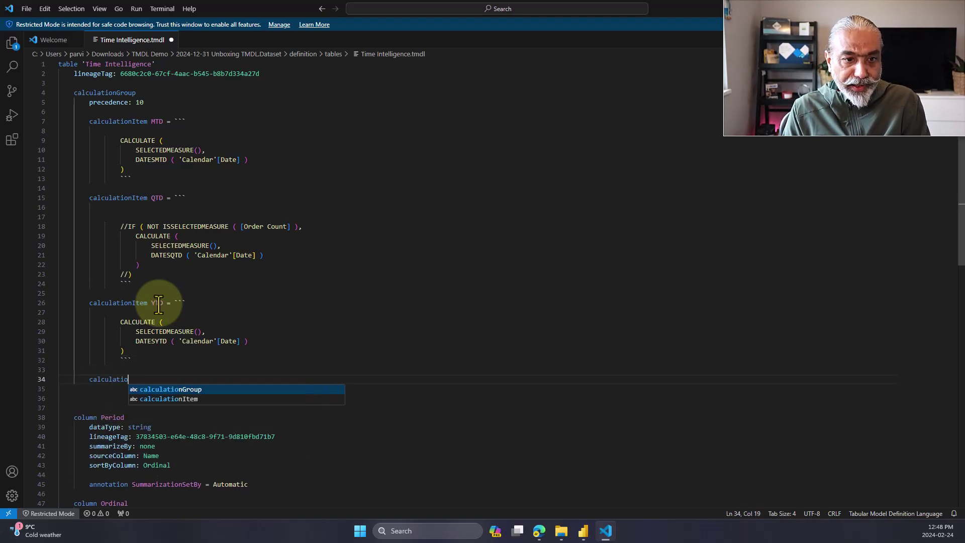
{"action": "type", "text": "n"}
{"action": "key", "text": "Down"}
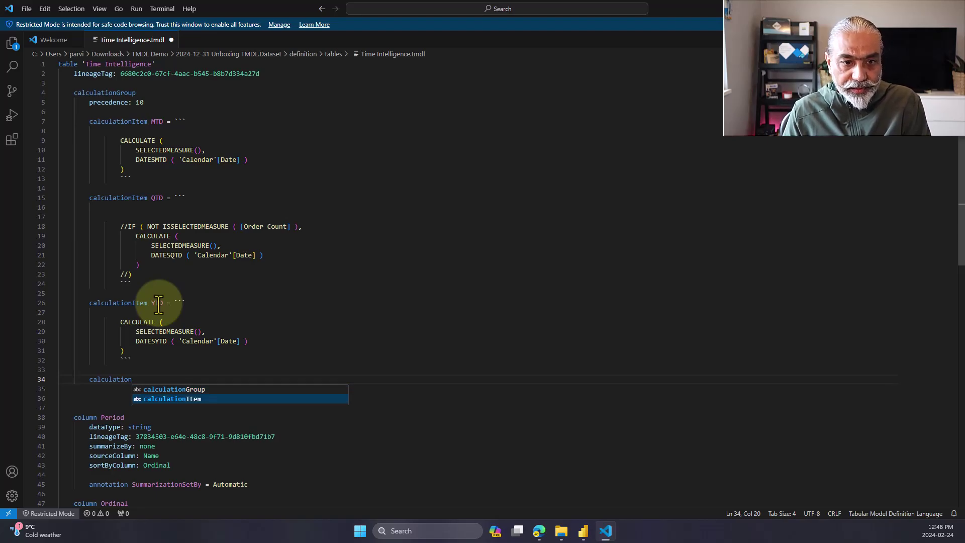
{"action": "key", "text": "Return"}
{"action": "type", "text": "T"}
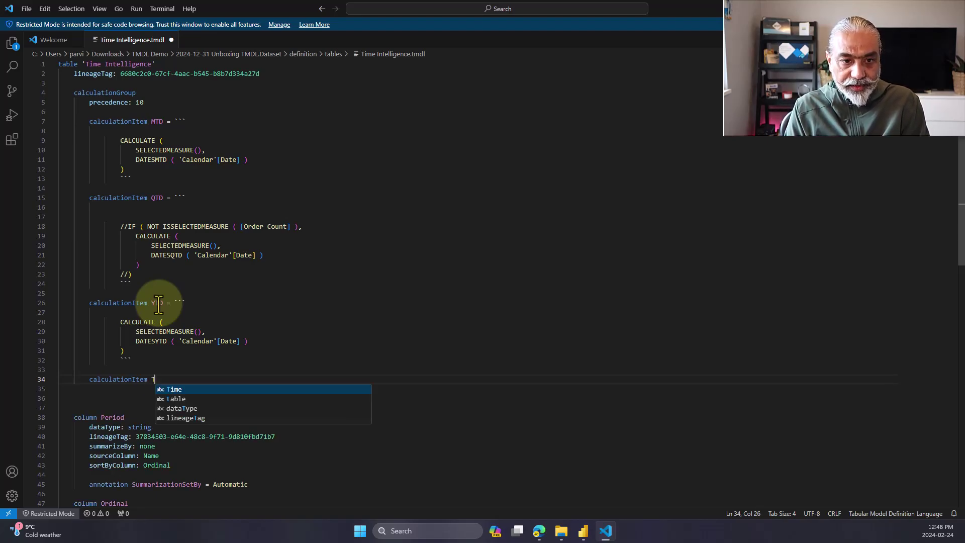
{"action": "type", "text": "TM = CALCULATE ( "}
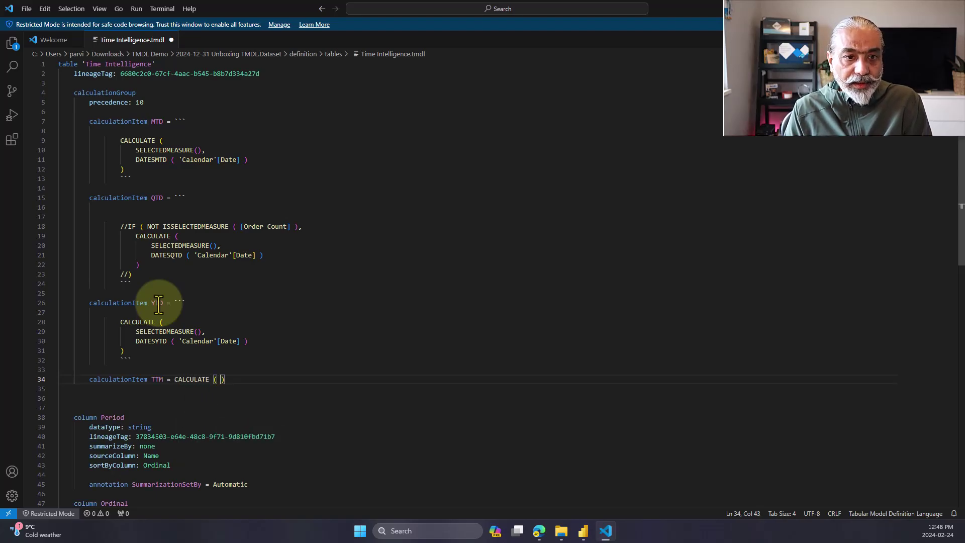
{"action": "type", "text": "SELECTEDM"}
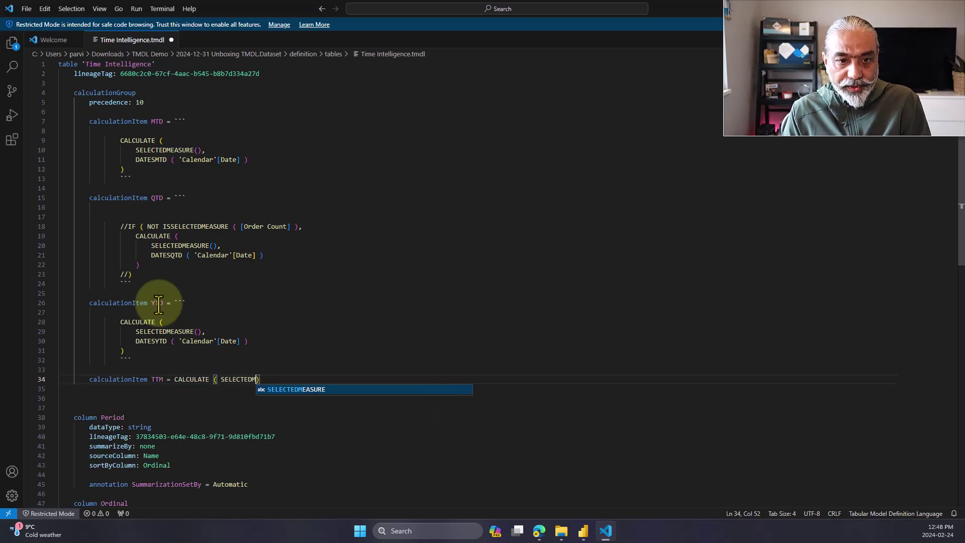
{"action": "type", "text": "EASURE (), "}
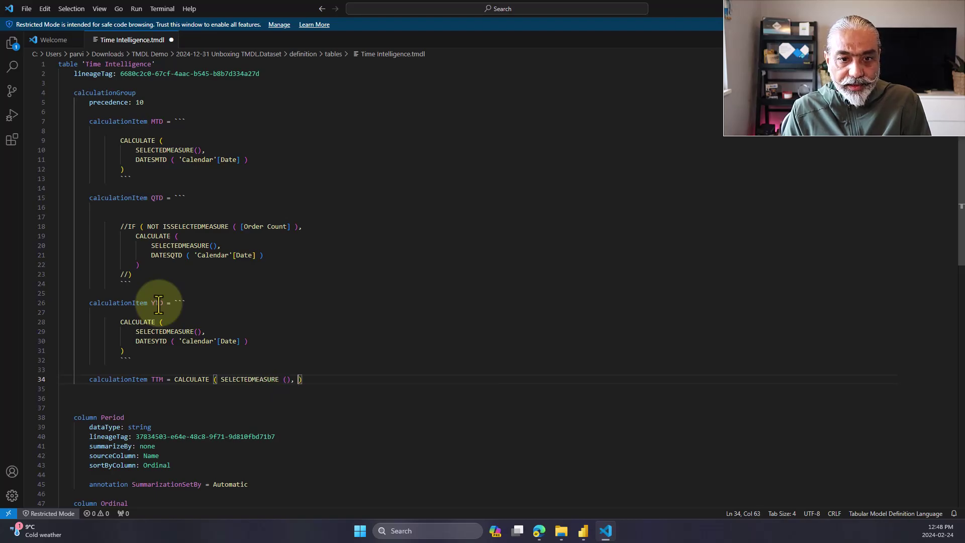
{"action": "type", "text": "DATES"}
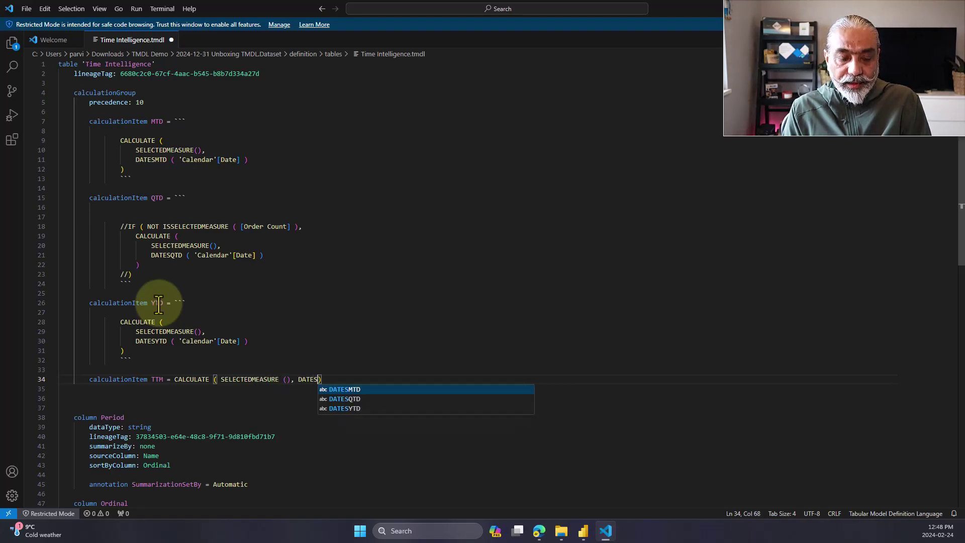
{"action": "type", "text": "INPERIOD"}
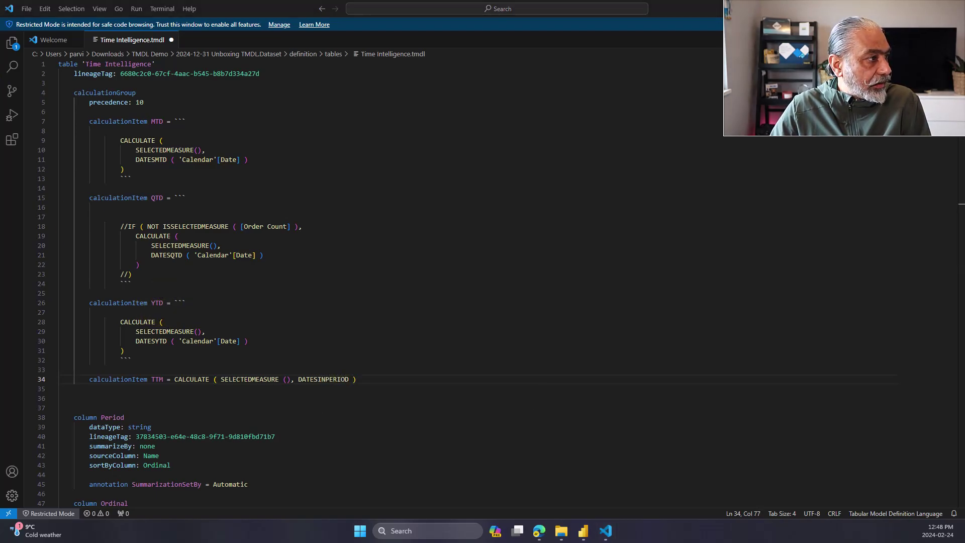
Step: Complete the DATESINPERIOD expression with -12, MONTH and remove the stray trailing character
{"action": "double_click", "coordinate": [316, 380]}
{"action": "key", "text": "shift+End"}
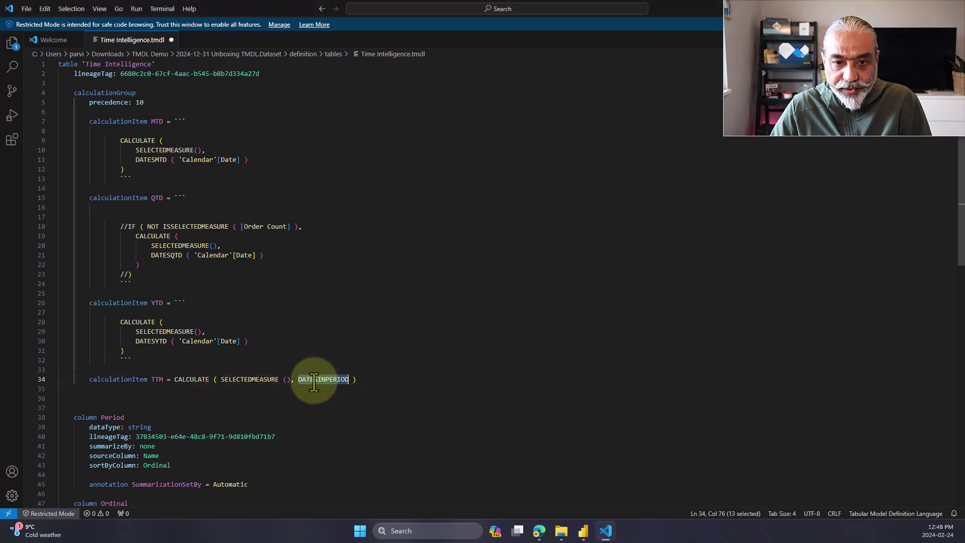
{"action": "type", "text": "DATESINPERIOD ( 'Calendar'[Date], MAX ( 'Calendar'[Date] ), -12, MONTH ) )"}
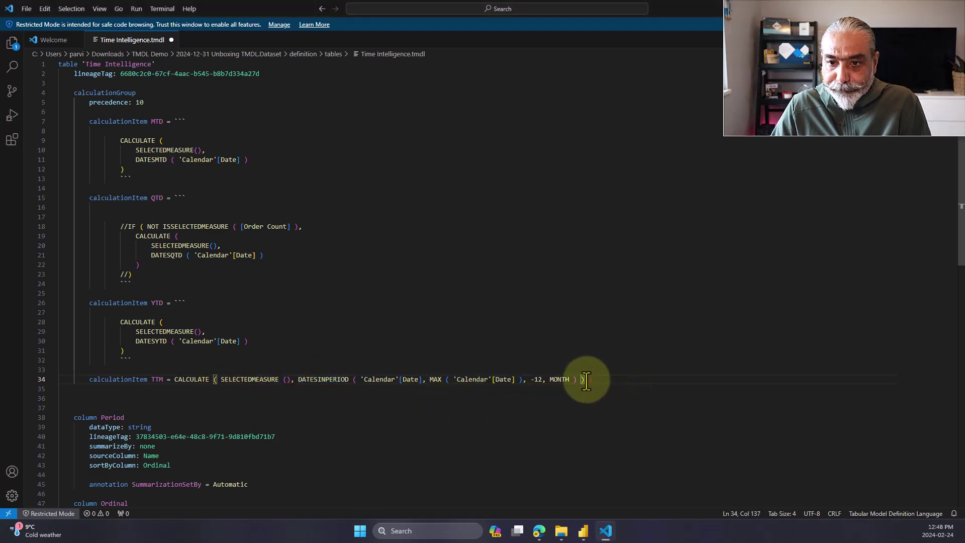
{"action": "left_click_drag", "start_coordinate": [583, 379], "coordinate": [599, 380]}
{"action": "key", "text": "BackSpace"}
{"action": "key", "text": "BackSpace"}
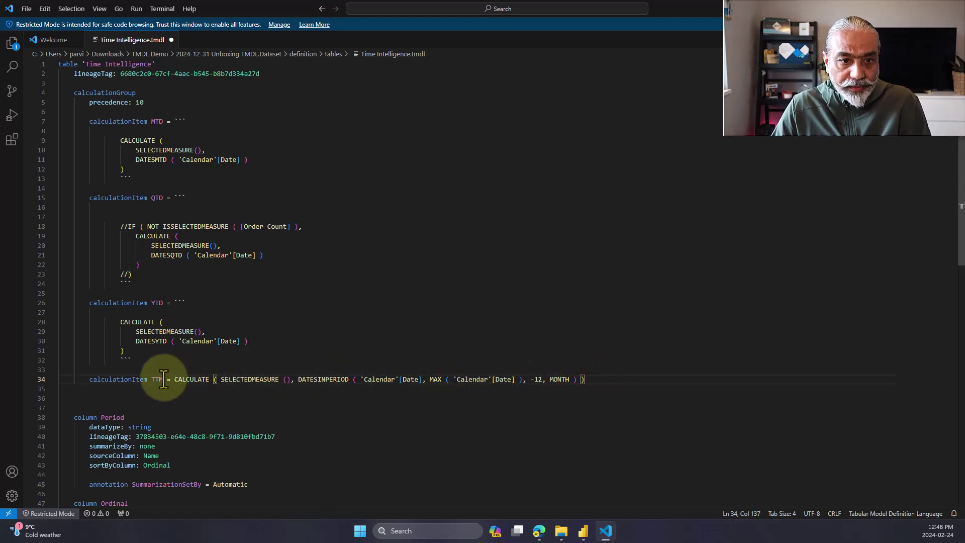
Step: Review the new TTM line and save the Time Intelligence file via File > Save
{"action": "left_click_drag", "start_coordinate": [89, 377], "coordinate": [624, 383]}
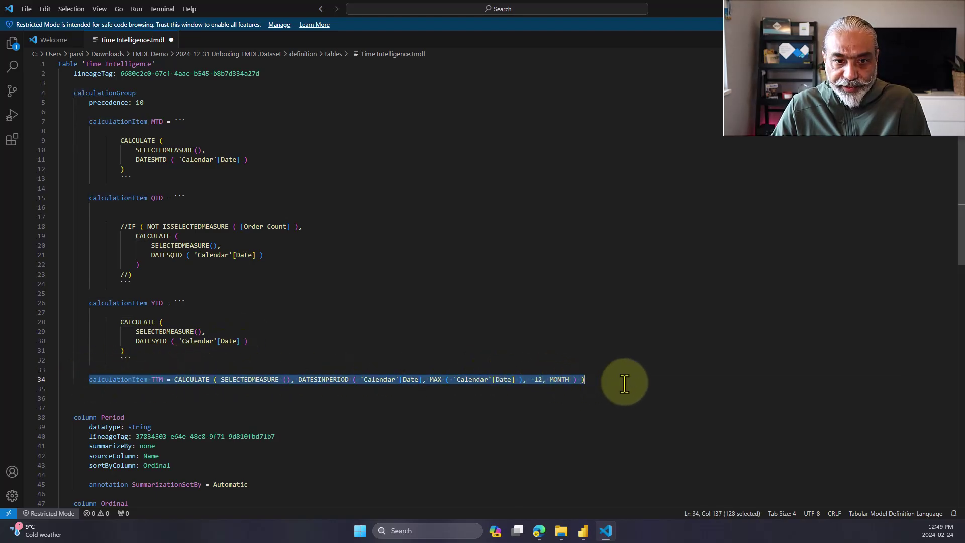
{"action": "left_click", "coordinate": [301, 378]}
{"action": "left_click_drag", "start_coordinate": [152, 379], "coordinate": [174, 380]}
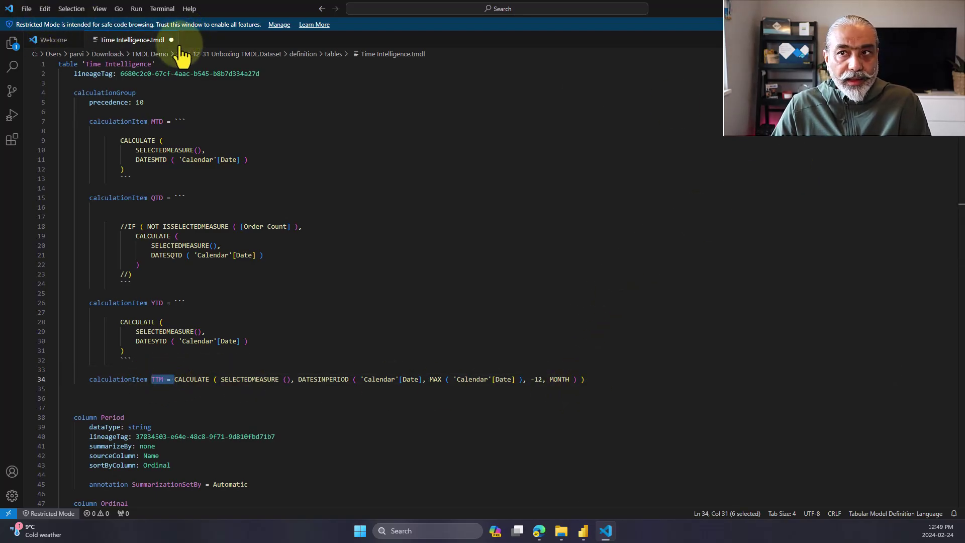
{"action": "left_click", "coordinate": [26, 8]}
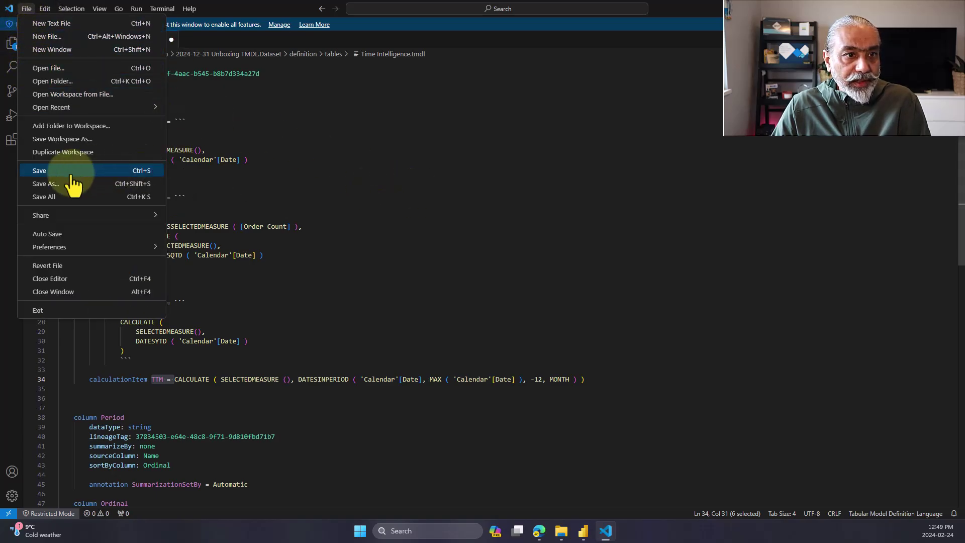
{"action": "left_click", "coordinate": [45, 171]}
{"action": "left_click", "coordinate": [436, 159]}
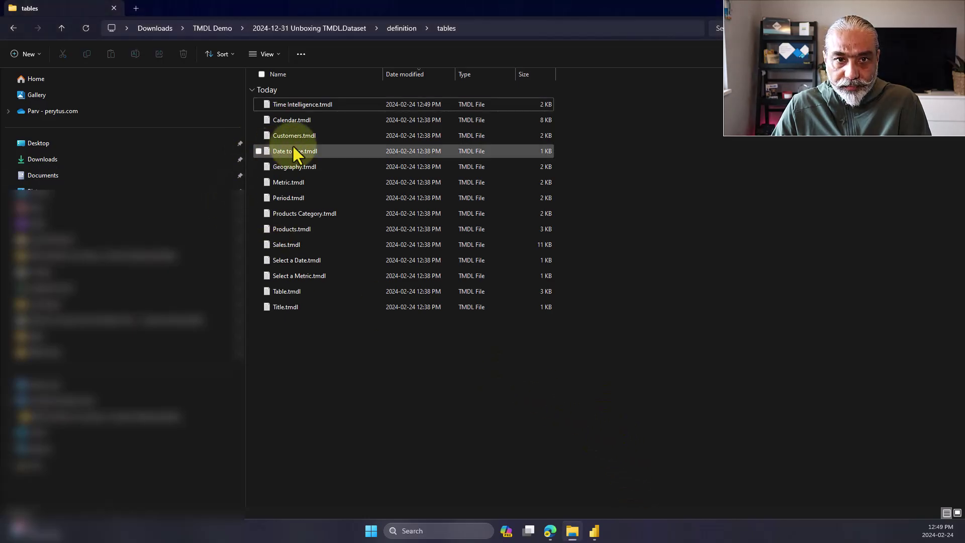
{"action": "right_click", "coordinate": [336, 101]}
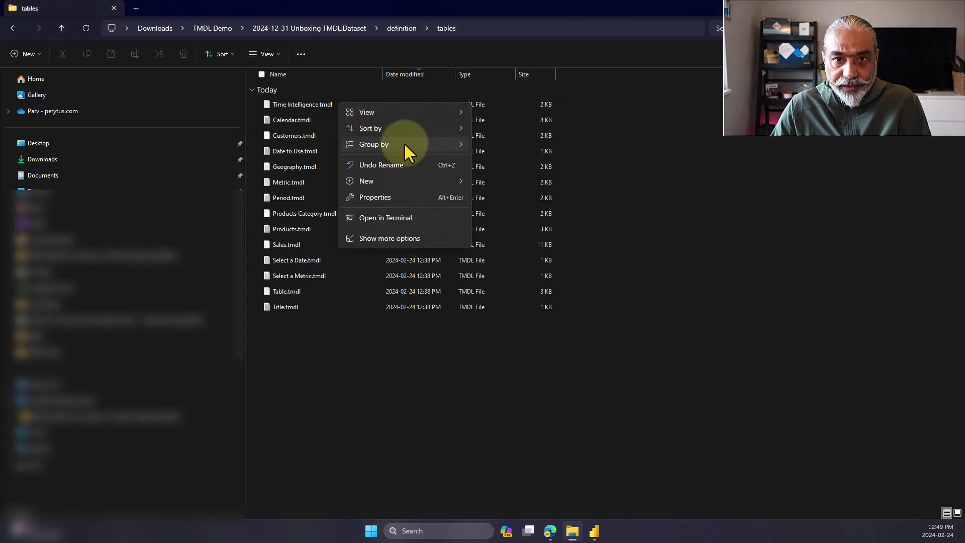
{"action": "mouse_move", "coordinate": [404, 142]}
{"action": "left_click", "coordinate": [723, 176]}
{"action": "right_click", "coordinate": [322, 100]}
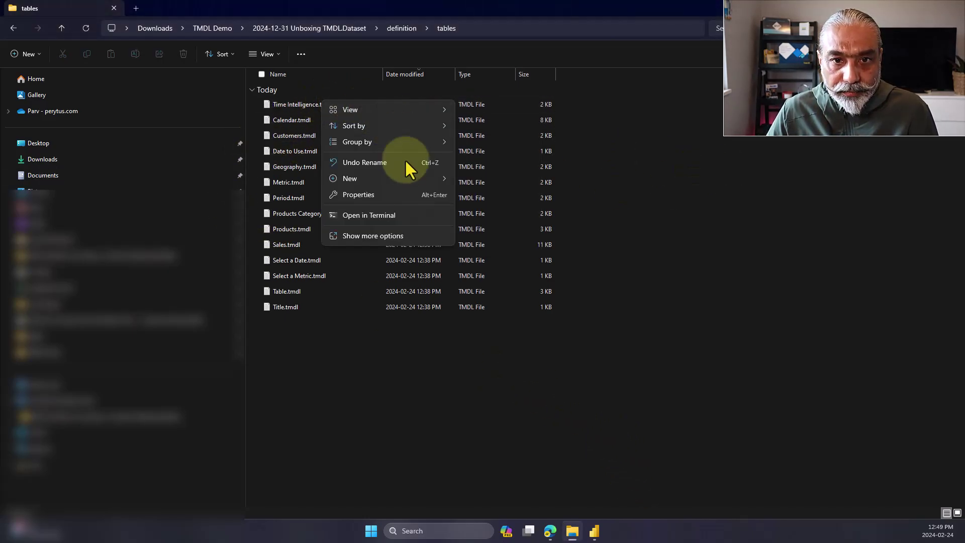
{"action": "left_click", "coordinate": [610, 280]}
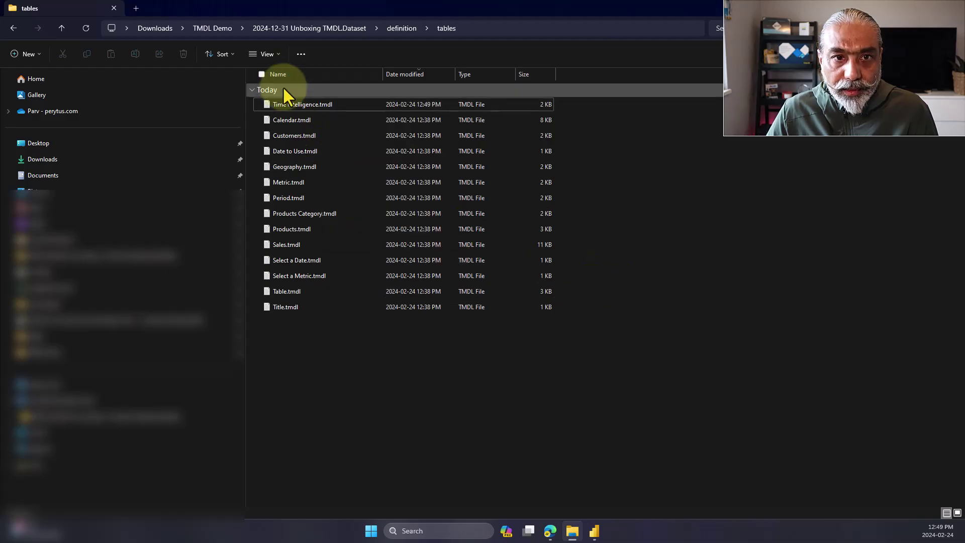
{"action": "left_click", "coordinate": [284, 104]}
{"action": "right_click", "coordinate": [284, 104]}
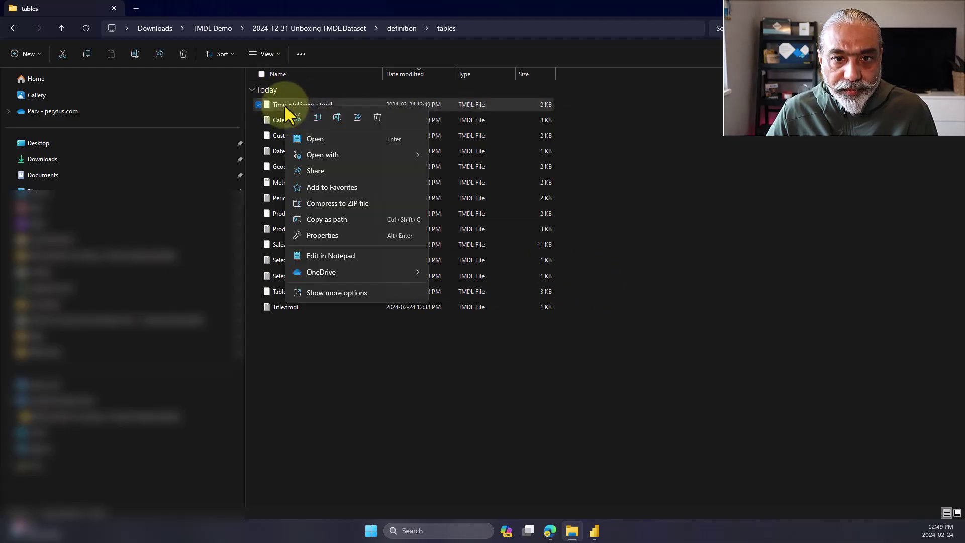
{"action": "left_click", "coordinate": [352, 253]}
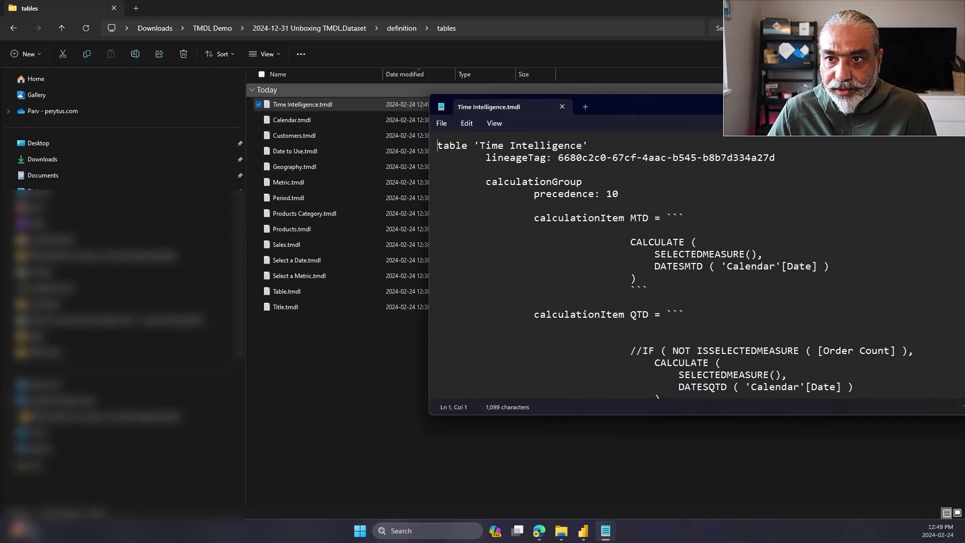
{"action": "key", "text": "super+Up"}
{"action": "scroll", "coordinate": [409, 302], "scroll_direction": "down", "scroll_amount": 5}
{"action": "left_click_drag", "start_coordinate": [877, 232], "coordinate": [11, 221]}
Step: Close Notepad and Power BI without saving, then reopen the Unboxing TMDL .pbip from TMDL Demo
{"action": "left_click", "coordinate": [952, 8]}
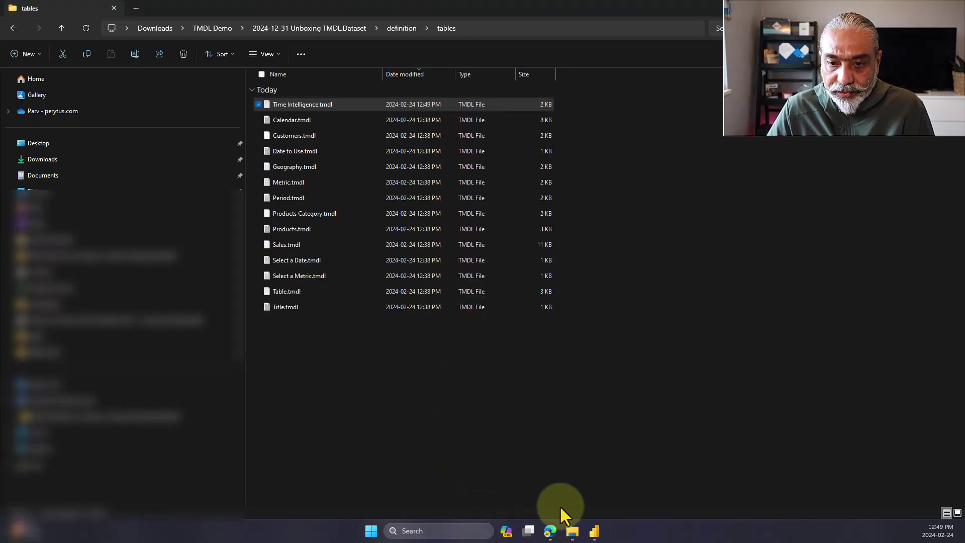
{"action": "left_click", "coordinate": [595, 534]}
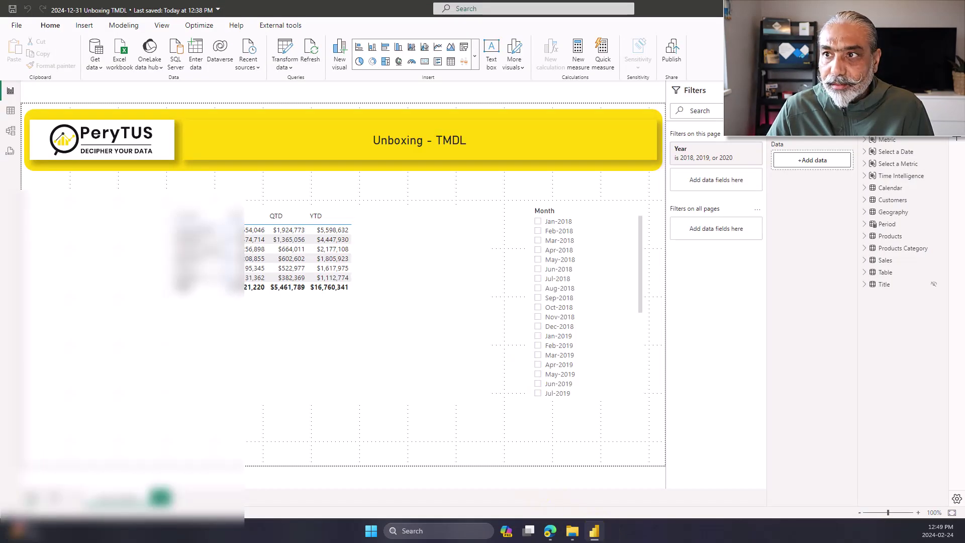
{"action": "key", "text": "alt+F4"}
{"action": "left_click", "coordinate": [516, 280]}
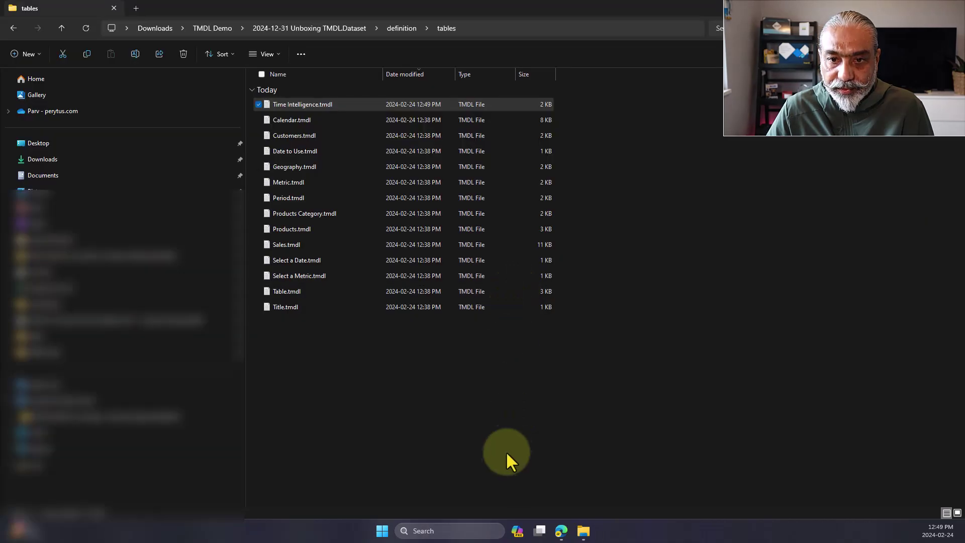
{"action": "left_click", "coordinate": [213, 28]}
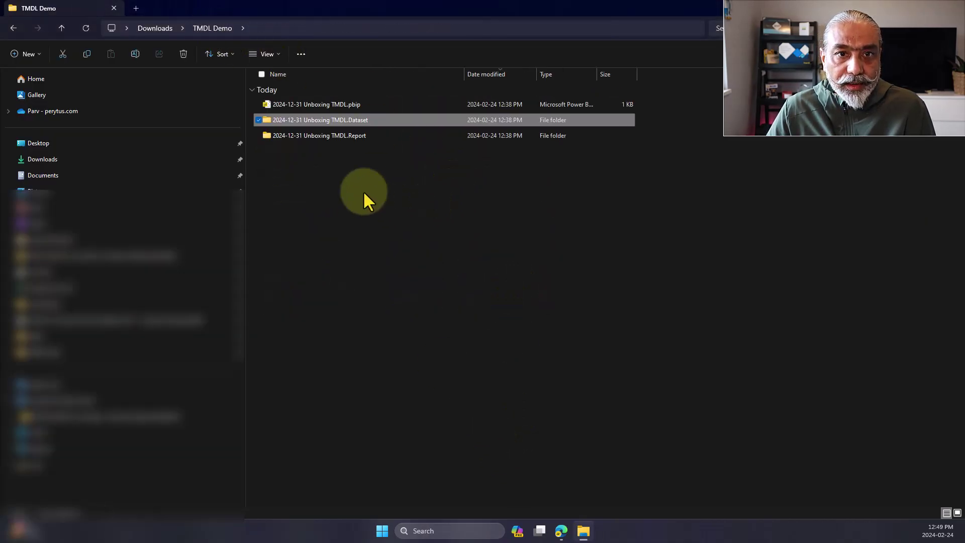
{"action": "left_click", "coordinate": [322, 105]}
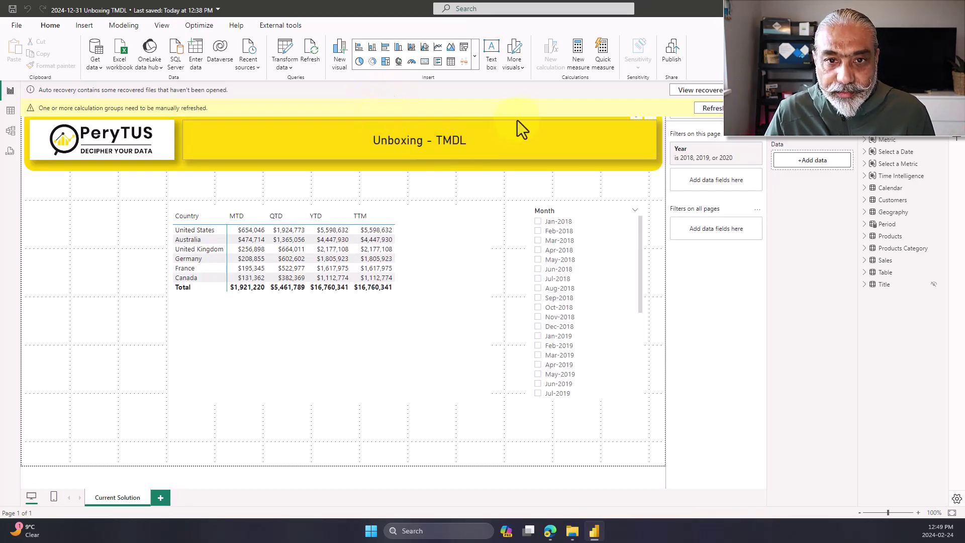
Step: Refresh the calculation groups and set the Month slicer to May-2019, giving a TTM total of $6,893,605
{"action": "left_click", "coordinate": [699, 110]}
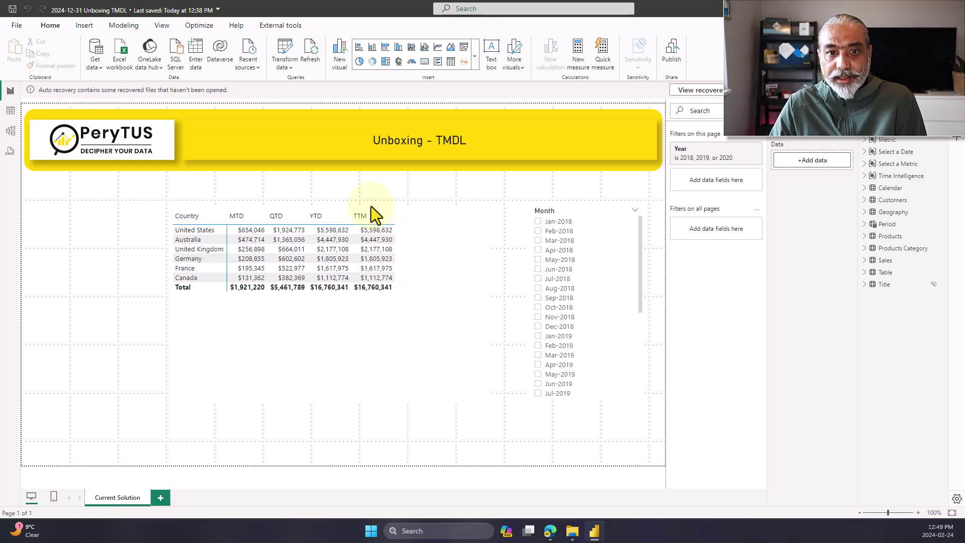
{"action": "left_click", "coordinate": [403, 321]}
{"action": "left_click", "coordinate": [565, 384]}
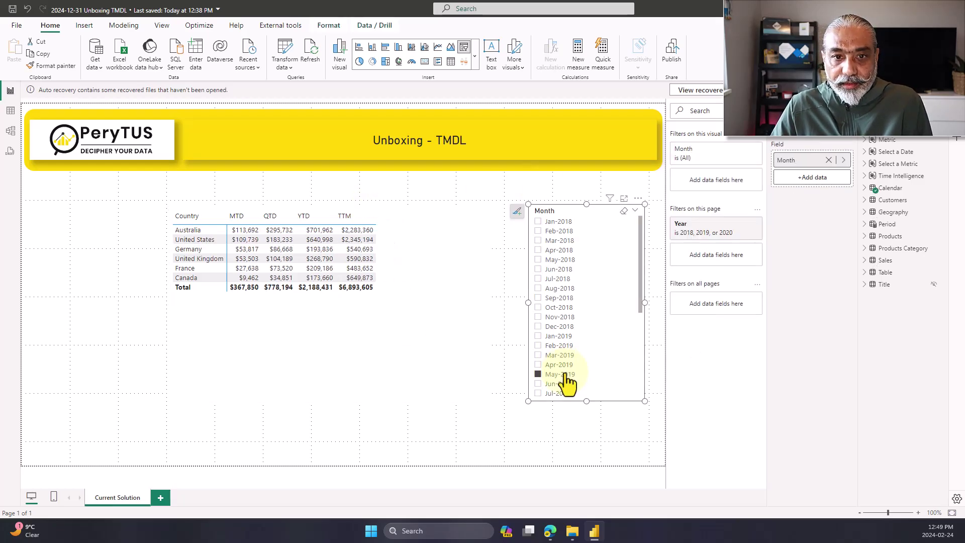
{"action": "left_click", "coordinate": [557, 336]}
{"action": "left_click", "coordinate": [558, 288]}
{"action": "left_click", "coordinate": [558, 336]}
{"action": "left_click", "coordinate": [570, 375]}
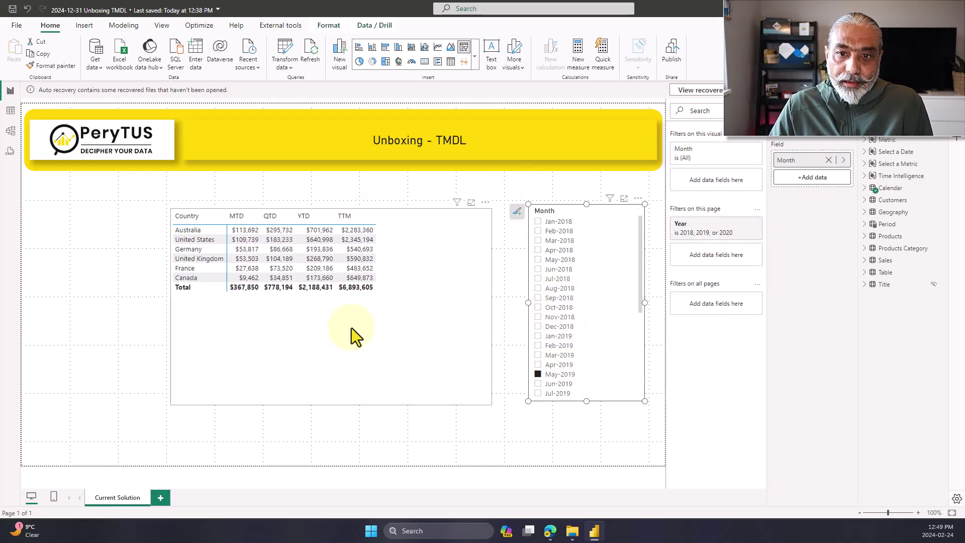
{"action": "left_click", "coordinate": [369, 297]}
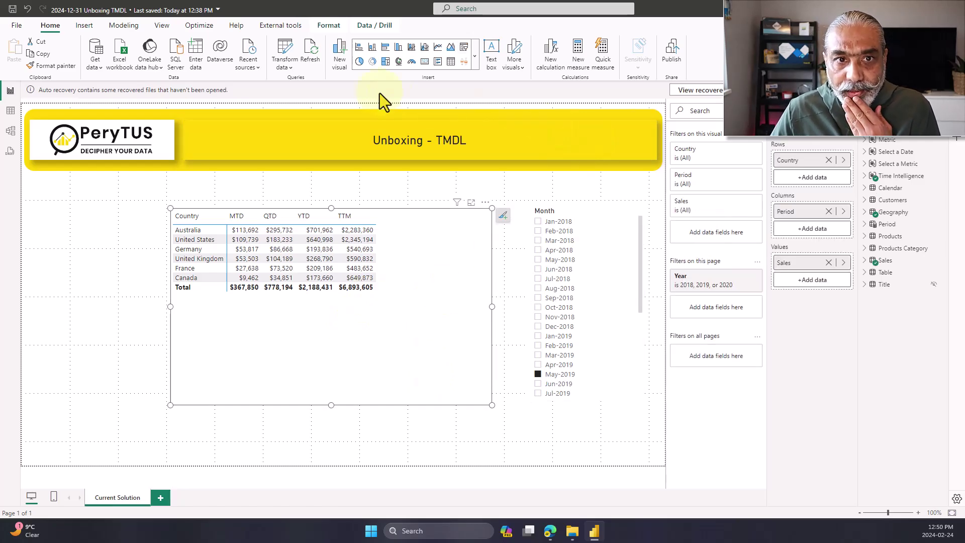